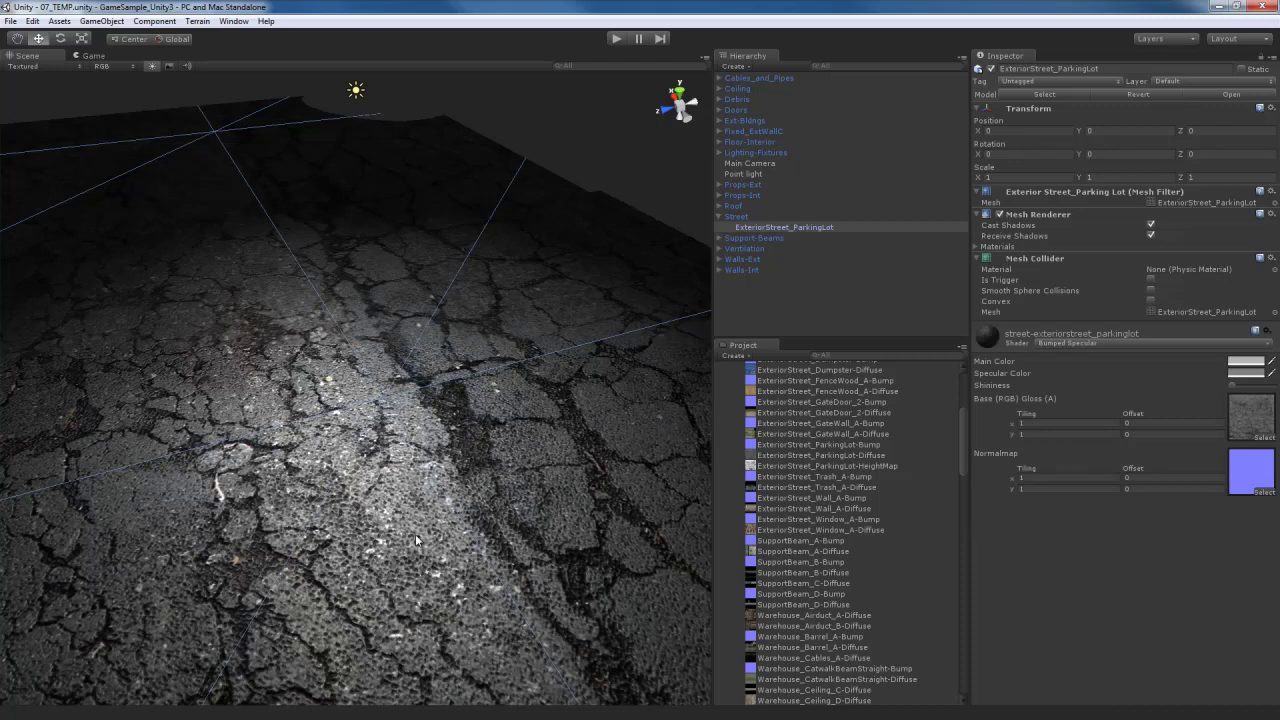
Step: Switch the shader of the street-exteriorstreet_parkinglot material from the bumped type to Parallax Specular
{"action": "right_click_drag", "start_coordinate": [489, 495], "coordinate": [478, 493]}
{"action": "left_click_drag", "start_coordinate": [478, 492], "coordinate": [477, 487], "text": "alt"}
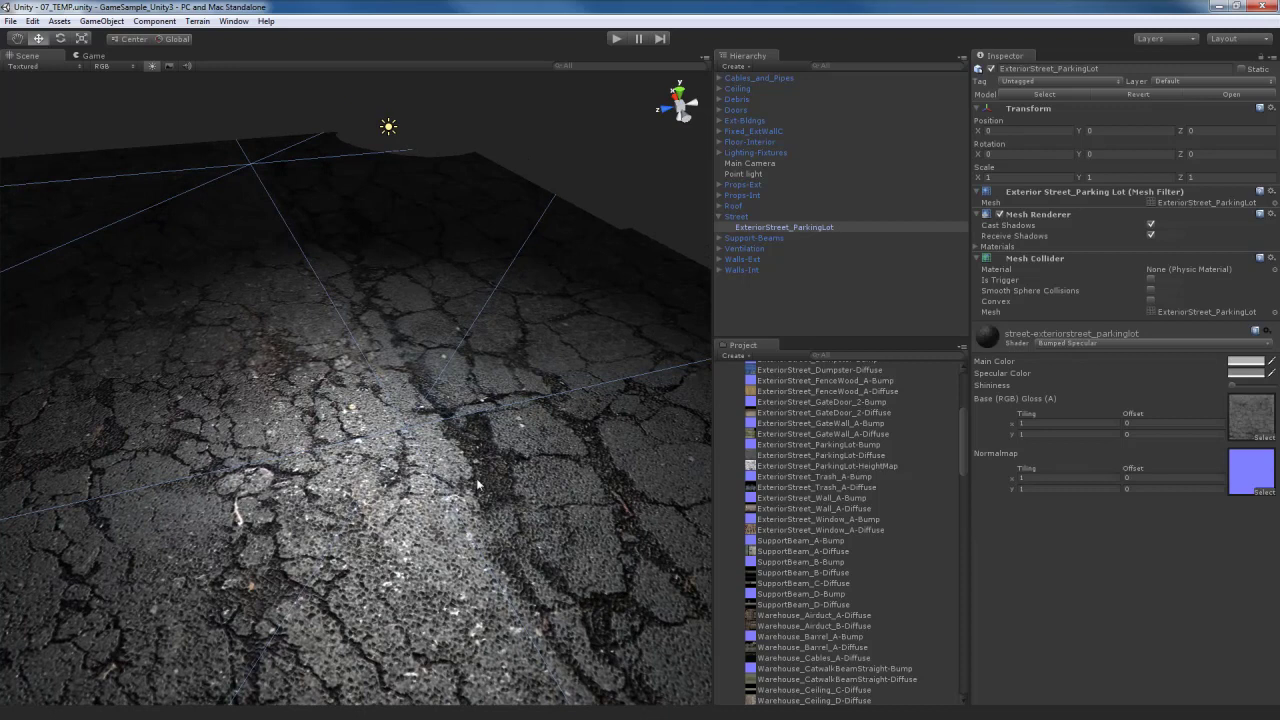
{"action": "mouse_move", "coordinate": [450, 480]}
{"action": "left_mouse_down", "text": "alt"}
{"action": "mouse_move", "coordinate": [443, 503]}
{"action": "mouse_move", "coordinate": [315, 482]}
{"action": "mouse_move", "coordinate": [517, 458]}
{"action": "mouse_move", "coordinate": [438, 484]}
{"action": "left_mouse_up", "text": "alt"}
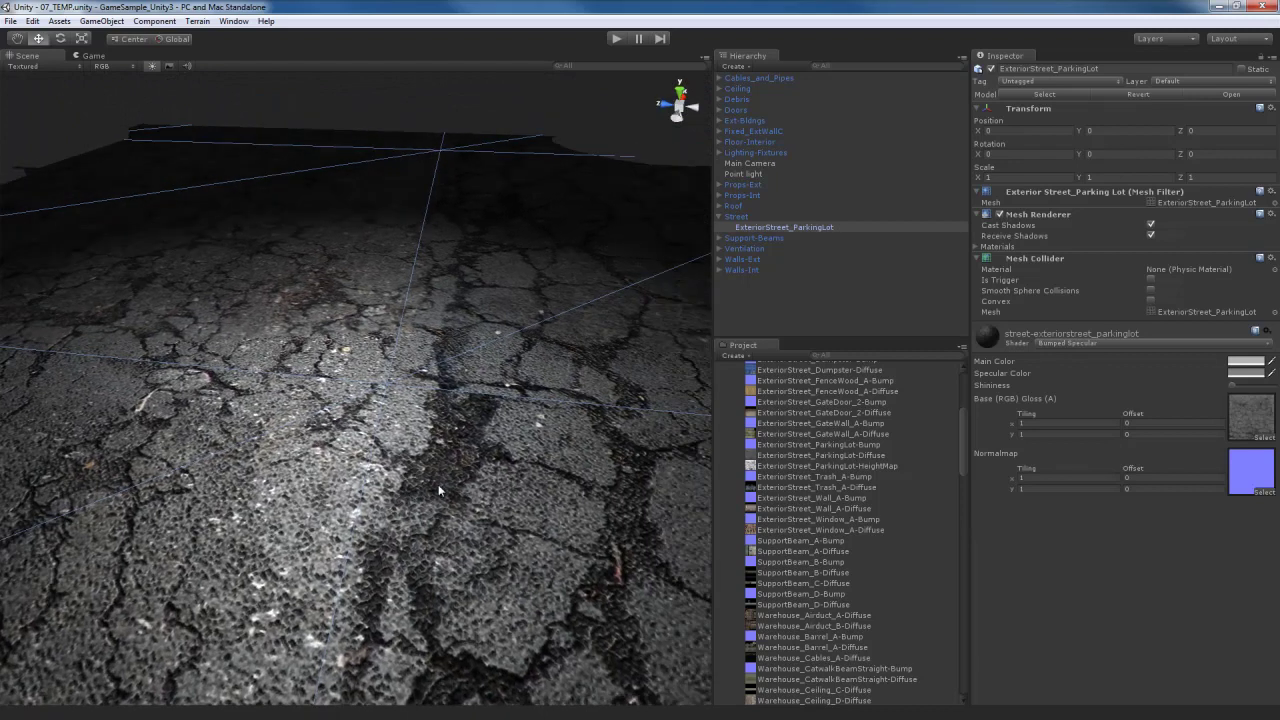
{"action": "left_click_drag", "start_coordinate": [451, 478], "coordinate": [469, 477], "text": "alt"}
{"action": "scroll", "coordinate": [469, 477], "scroll_direction": "up", "scroll_amount": 3}
{"action": "scroll", "coordinate": [469, 477], "scroll_direction": "down", "scroll_amount": 2}
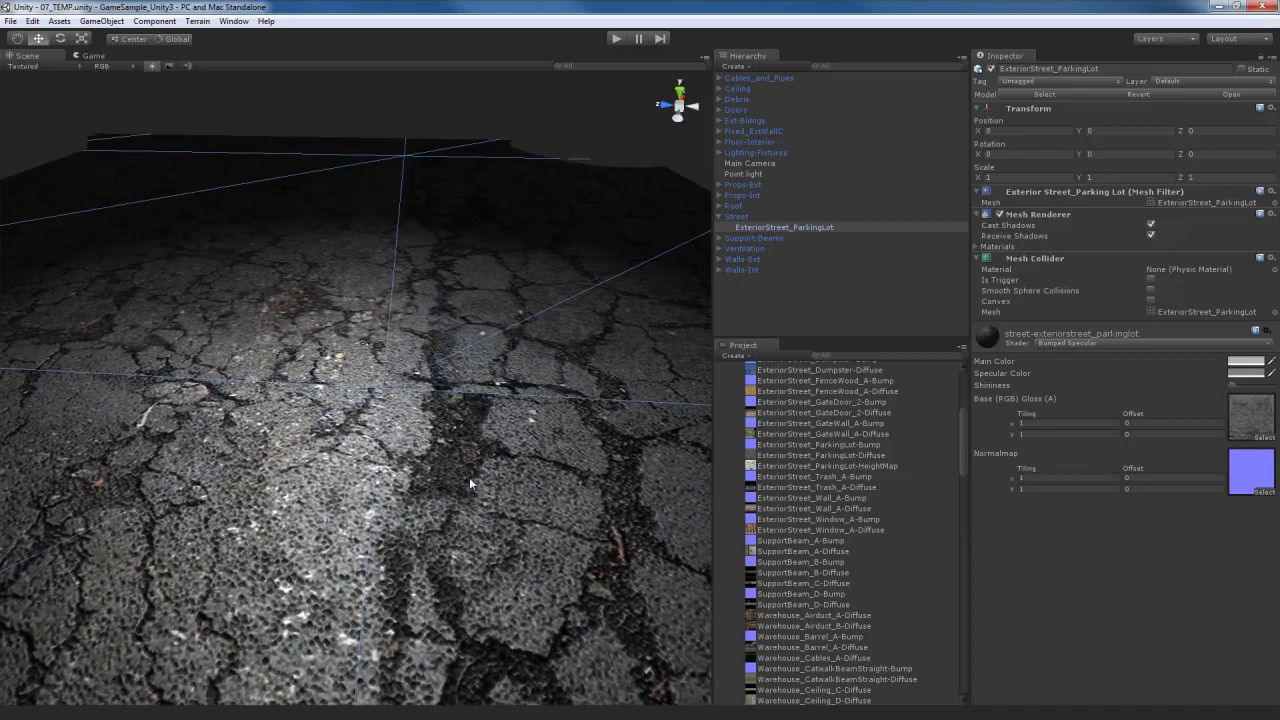
{"action": "left_click_drag", "start_coordinate": [469, 477], "coordinate": [470, 493], "text": "alt"}
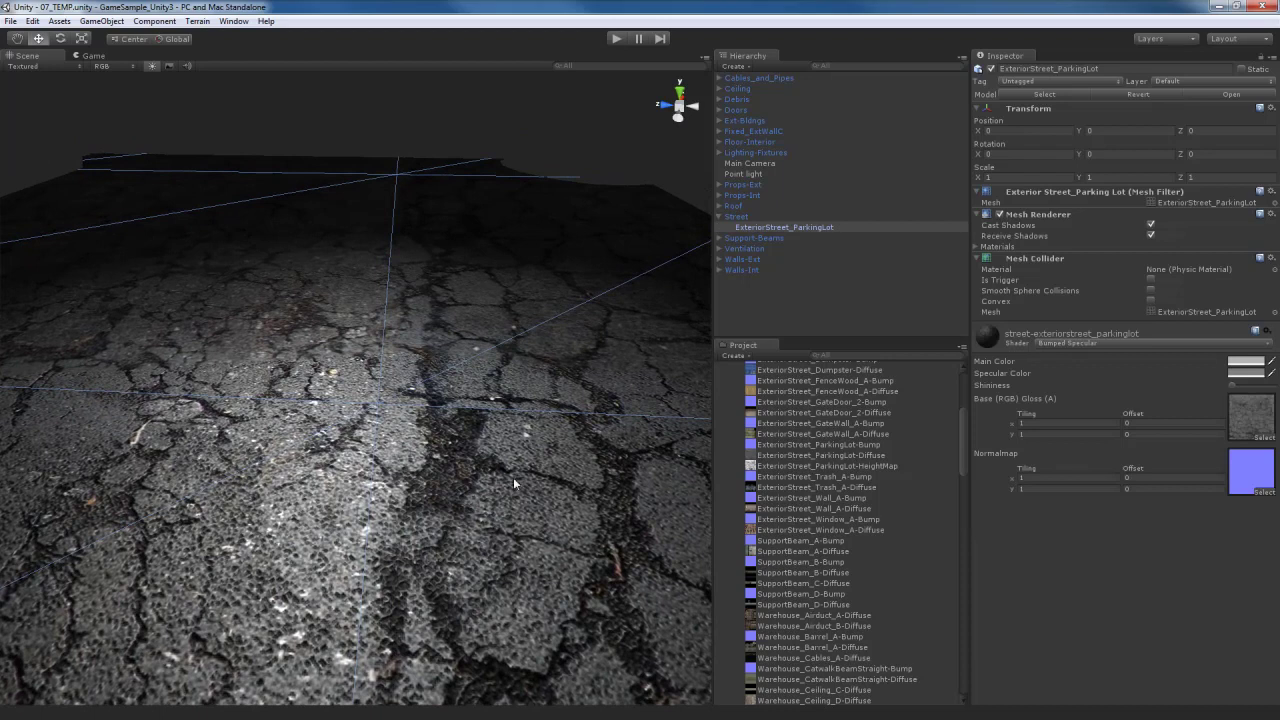
{"action": "left_click", "coordinate": [1128, 343]}
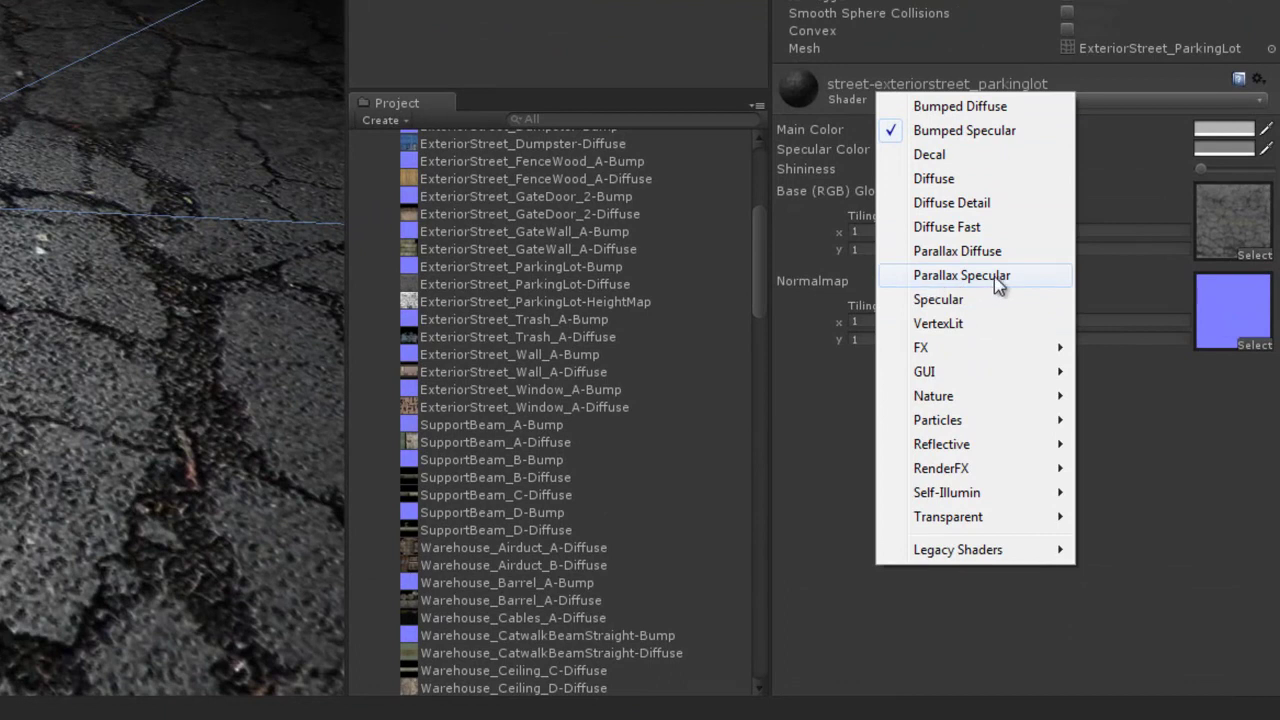
{"action": "left_click", "coordinate": [994, 275]}
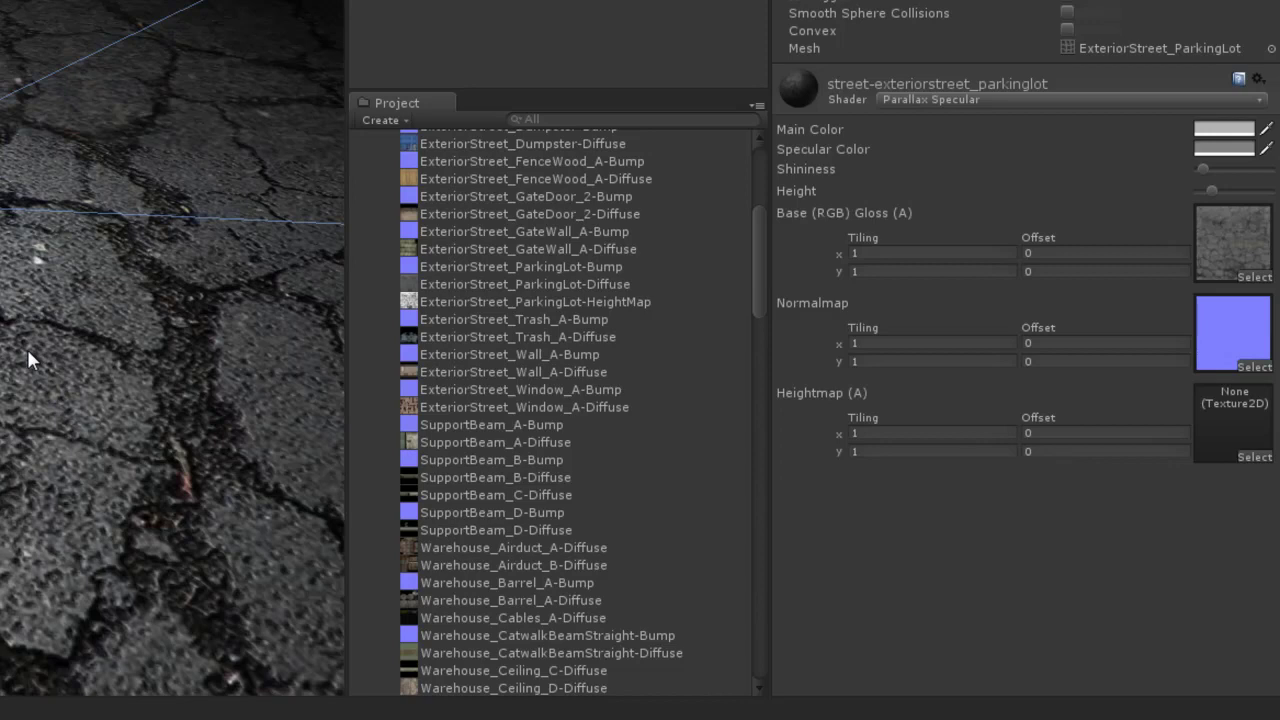
Step: Assign the ExteriorStreet_ParkingLot-HeightMap texture to the parking lot material's Heightmap slot
{"action": "mouse_move", "coordinate": [28, 350]}
{"action": "right_mouse_down"}
{"action": "mouse_move", "coordinate": [17, 360]}
{"action": "mouse_move", "coordinate": [2, 330]}
{"action": "mouse_move", "coordinate": [60, 362]}
{"action": "mouse_move", "coordinate": [44, 336]}
{"action": "right_mouse_up"}
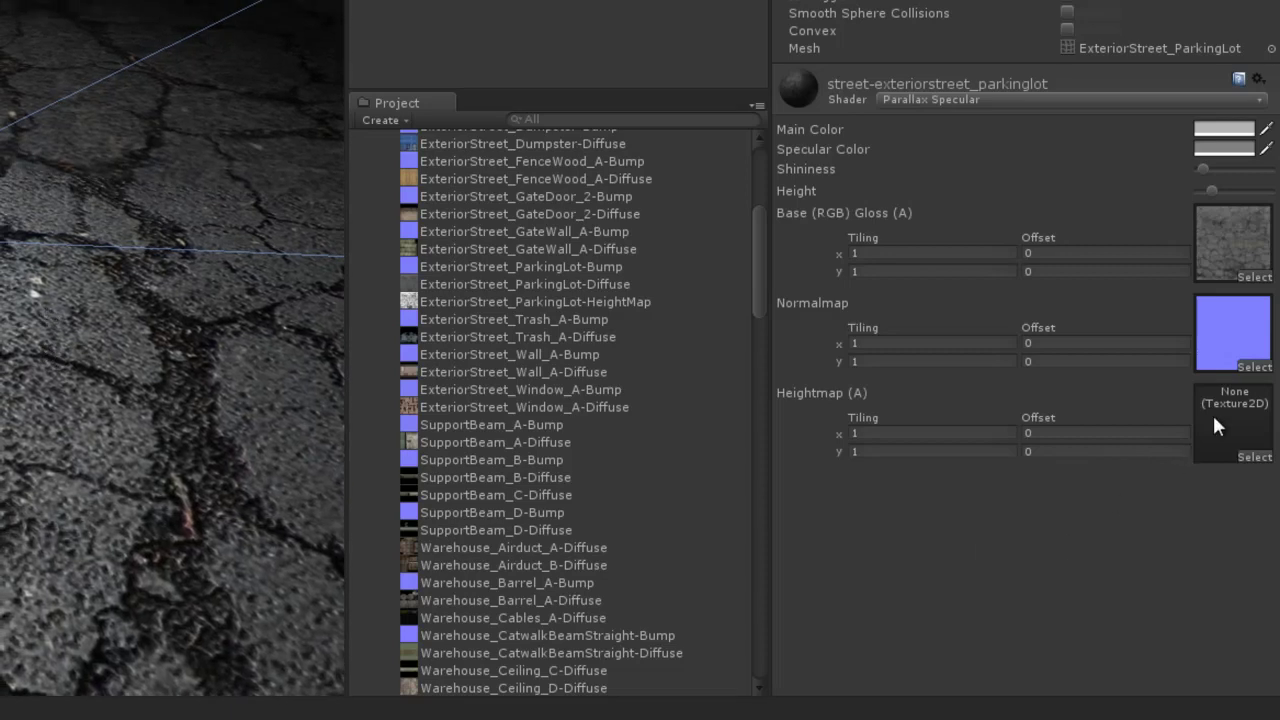
{"action": "left_click", "coordinate": [1254, 458]}
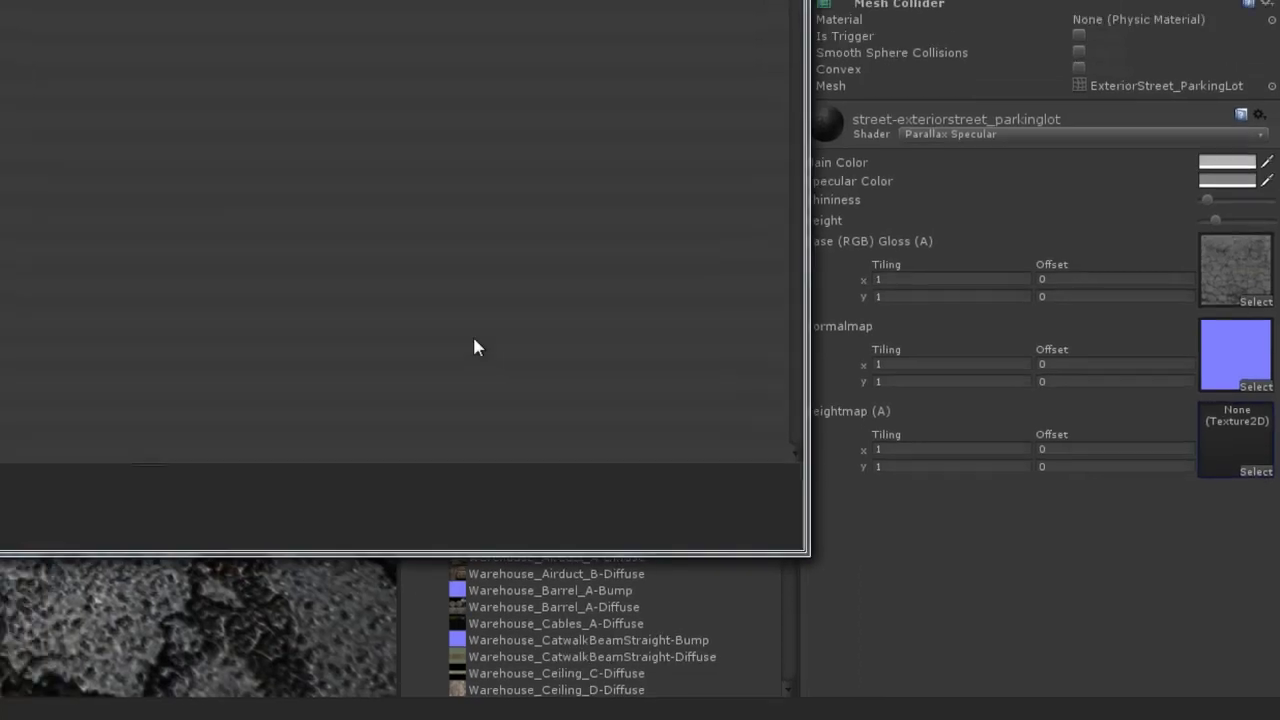
{"action": "scroll", "coordinate": [290, 440], "scroll_direction": "down", "scroll_amount": 3}
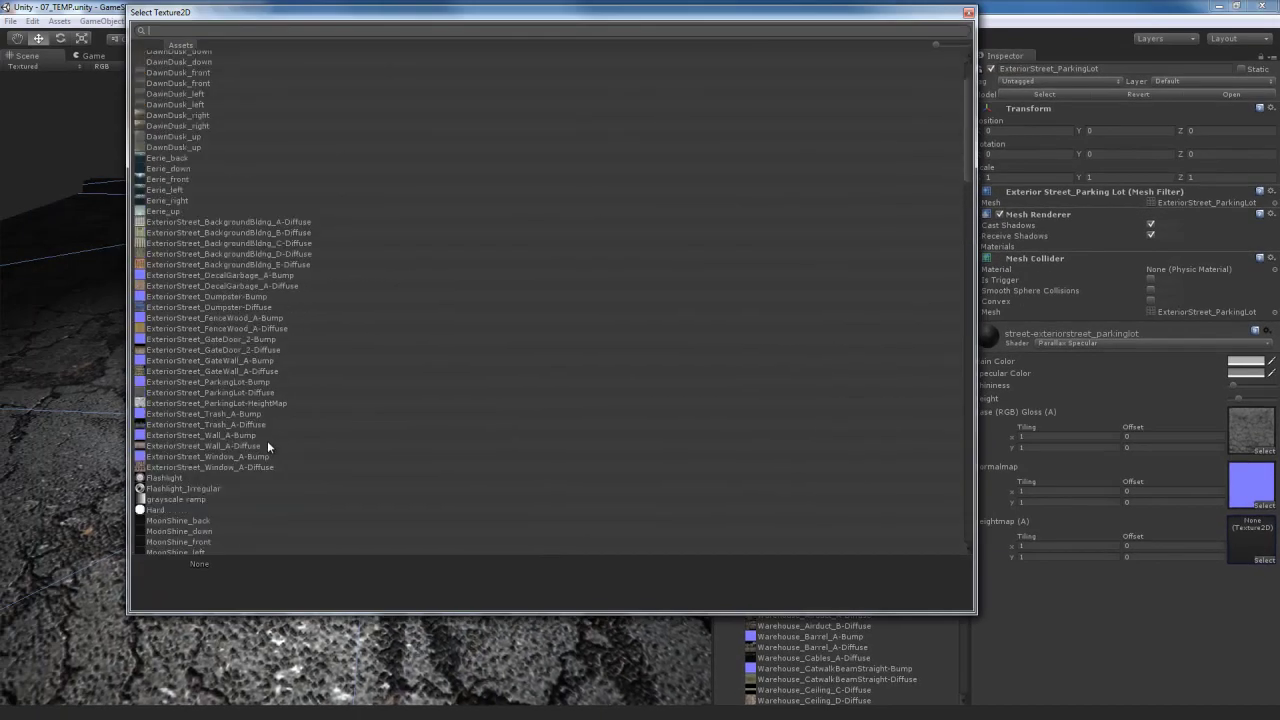
{"action": "left_click", "coordinate": [236, 381]}
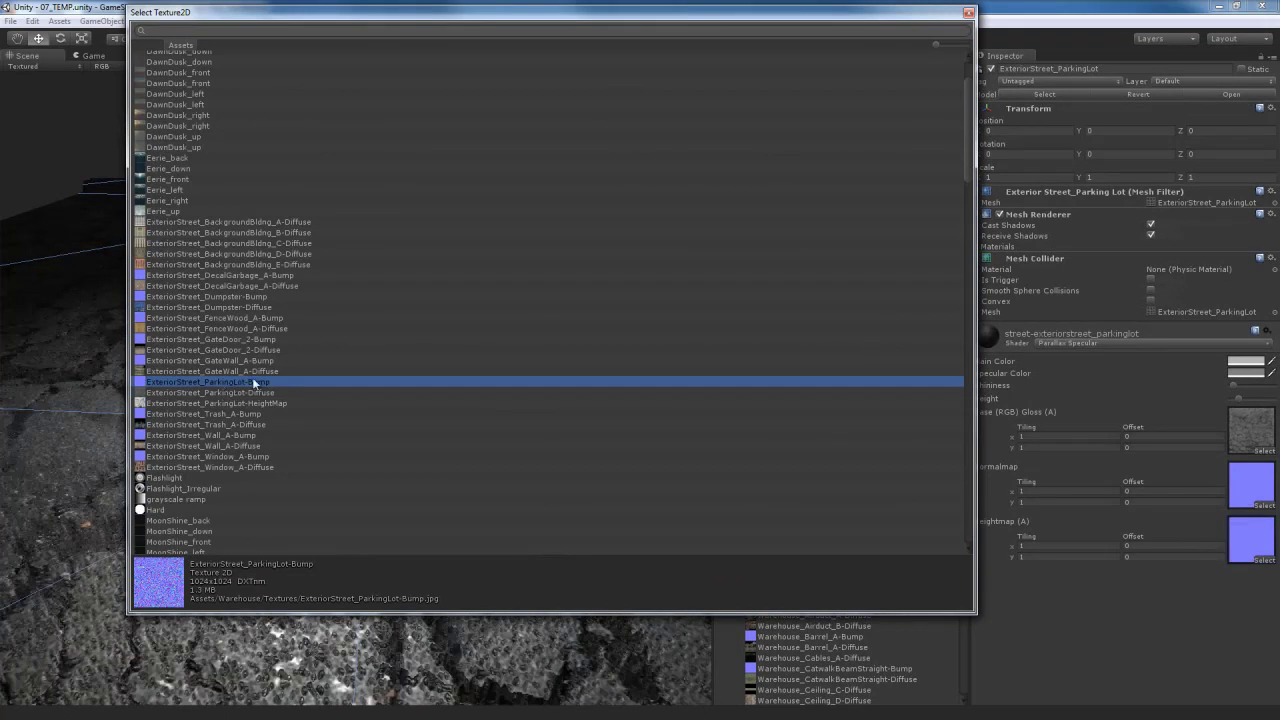
{"action": "left_click", "coordinate": [257, 392]}
{"action": "left_click", "coordinate": [261, 404]}
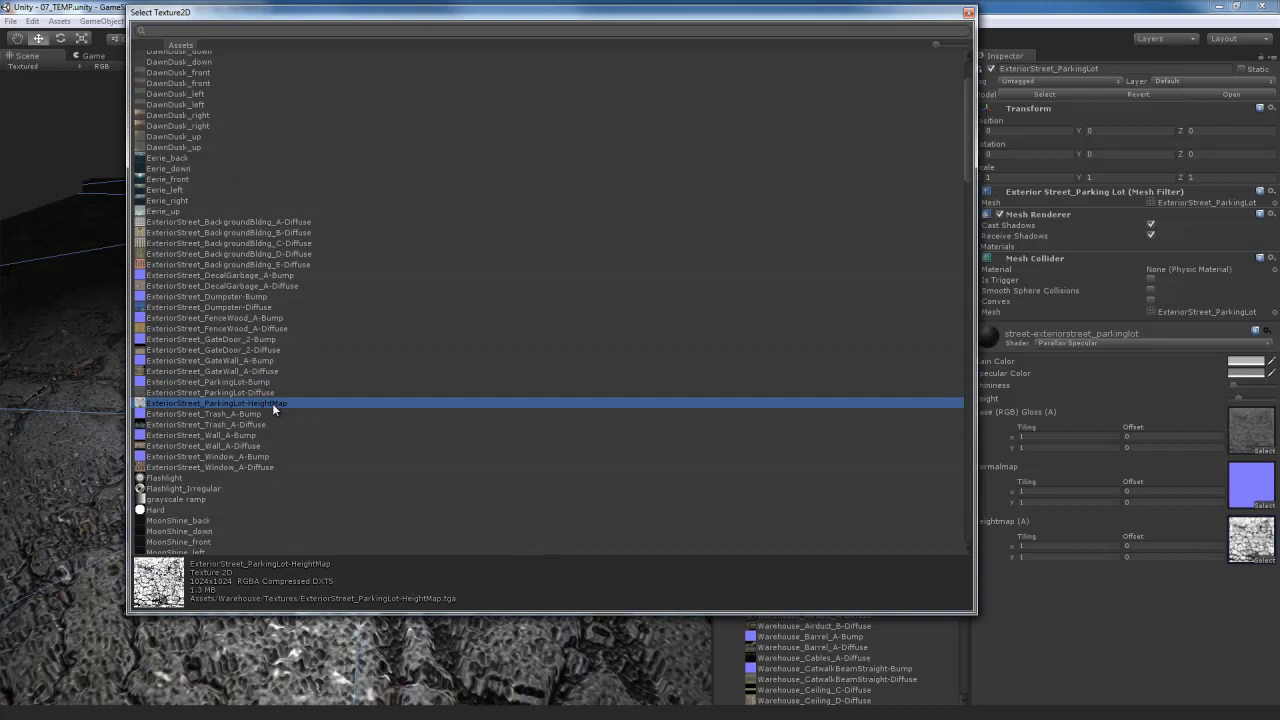
{"action": "double_click", "coordinate": [272, 403]}
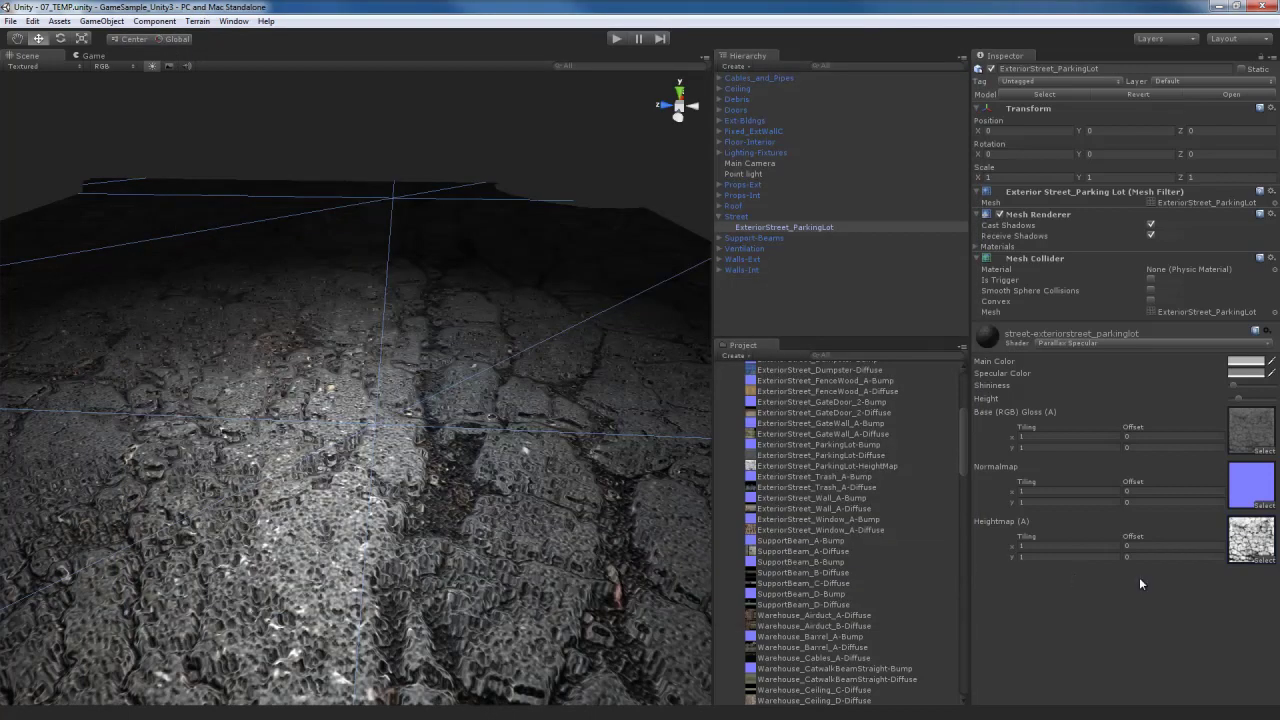
Step: Locate the assigned heightmap in the project, inspect its import settings and preview, and reselect the parking lot mesh
{"action": "right_click_drag", "start_coordinate": [556, 515], "coordinate": [486, 493]}
{"action": "left_click_drag", "start_coordinate": [485, 488], "coordinate": [497, 482], "text": "alt"}
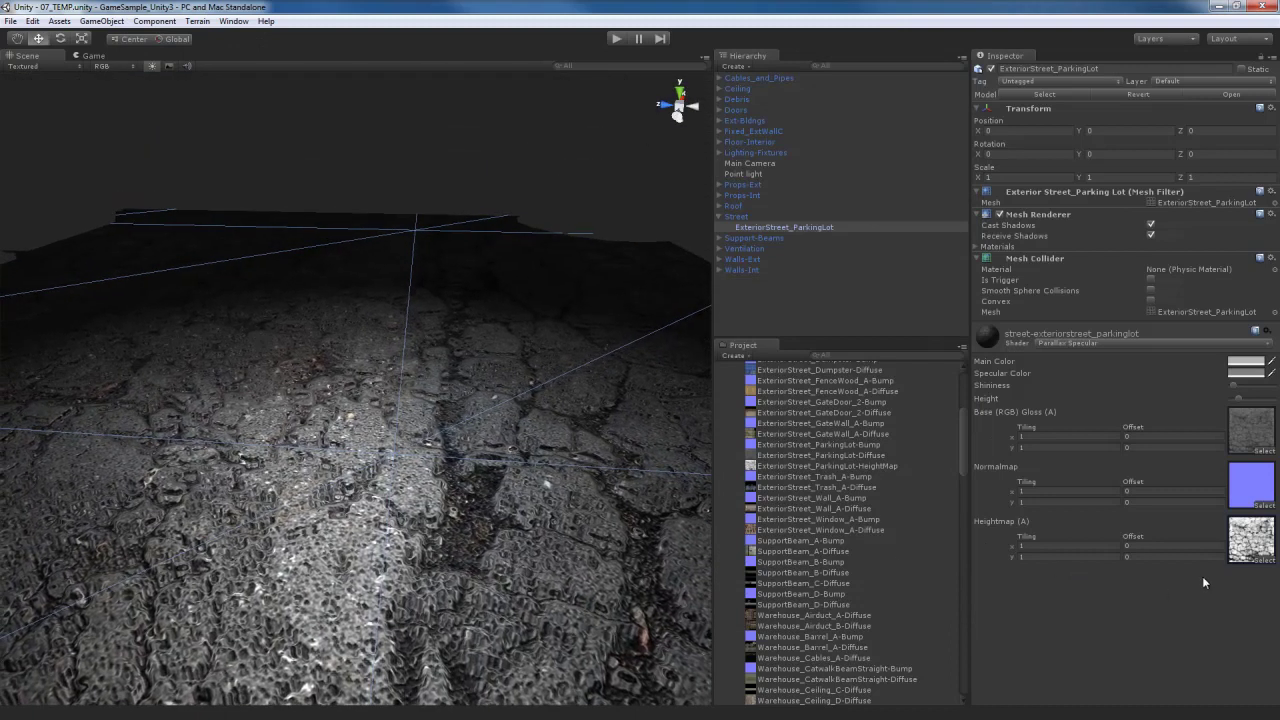
{"action": "left_click", "coordinate": [1266, 546]}
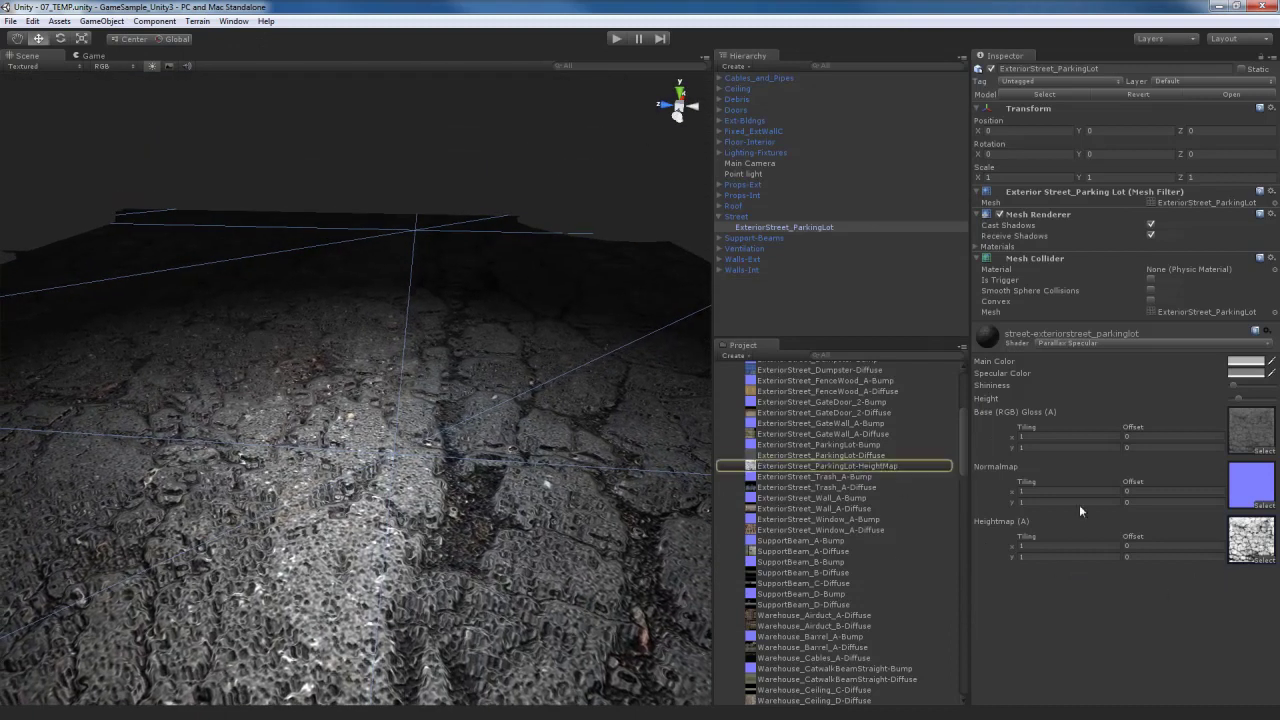
{"action": "left_click", "coordinate": [836, 465]}
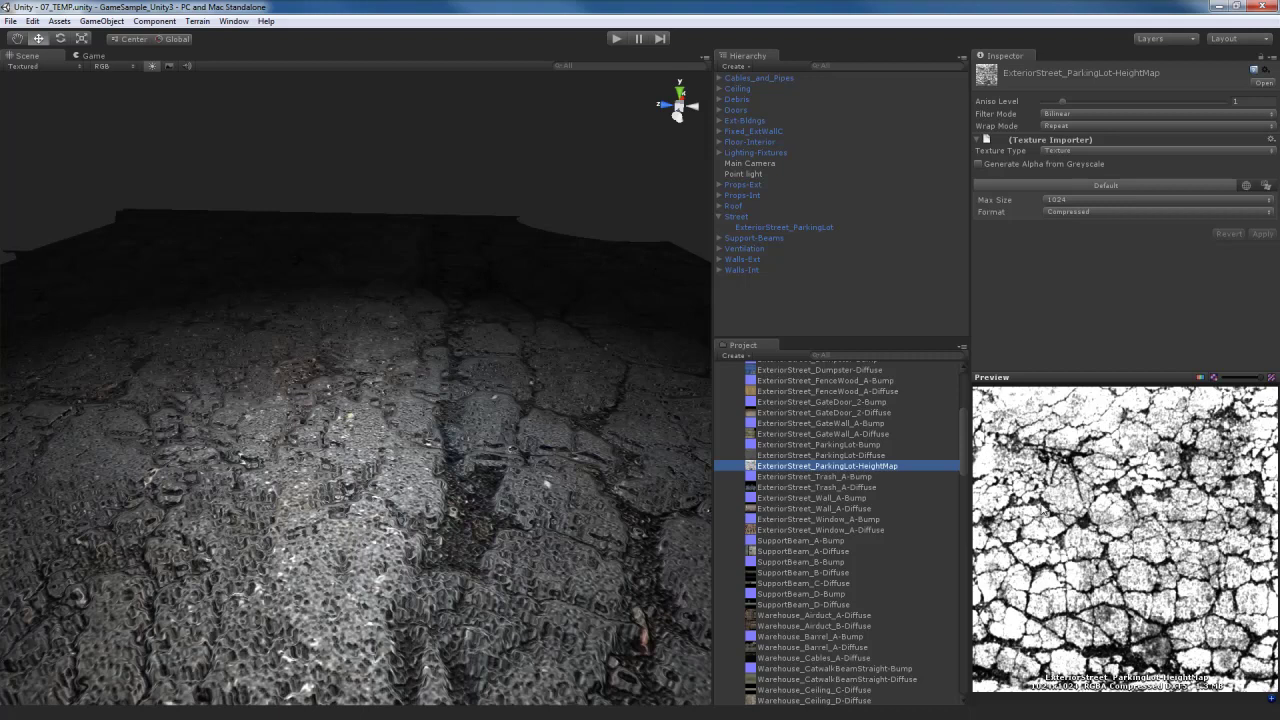
{"action": "left_click", "coordinate": [1203, 381]}
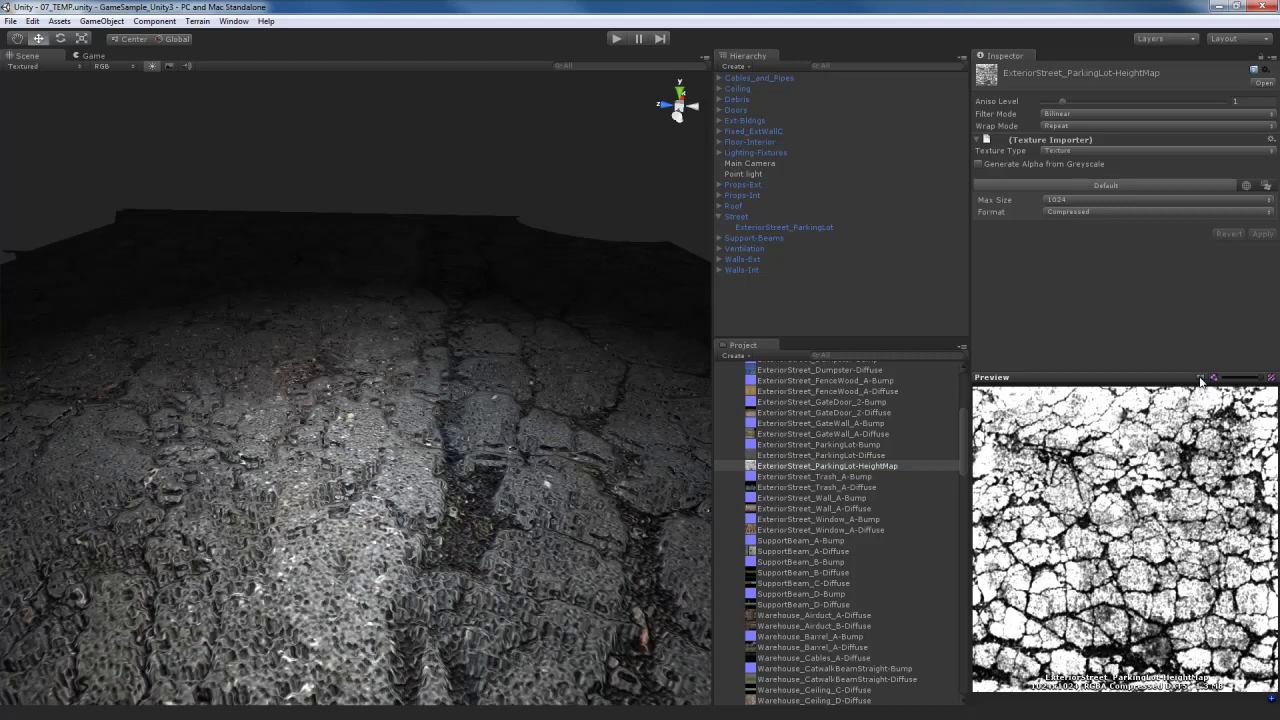
{"action": "left_click", "coordinate": [503, 522]}
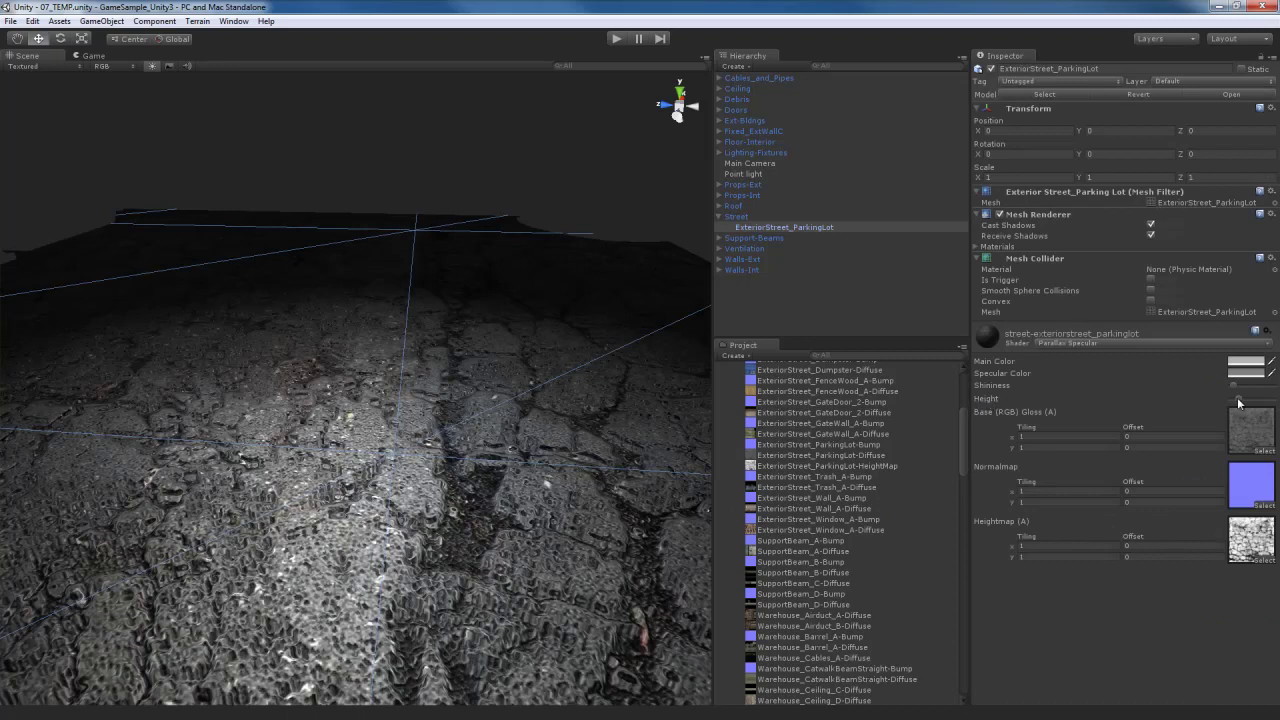
Step: Raise the parking lot material's Height to its maximum and inspect the surface from several angles
{"action": "left_click_drag", "start_coordinate": [1239, 399], "coordinate": [1278, 400]}
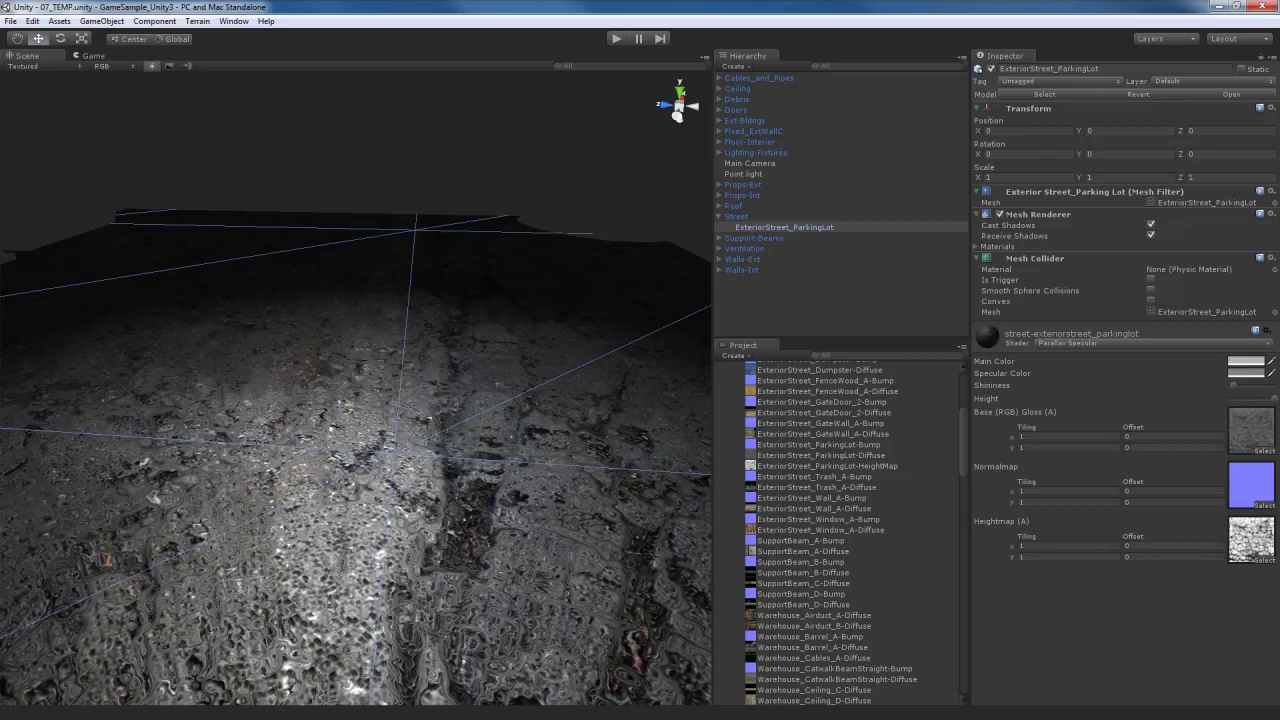
{"action": "left_click_drag", "start_coordinate": [515, 558], "coordinate": [524, 520], "text": "alt"}
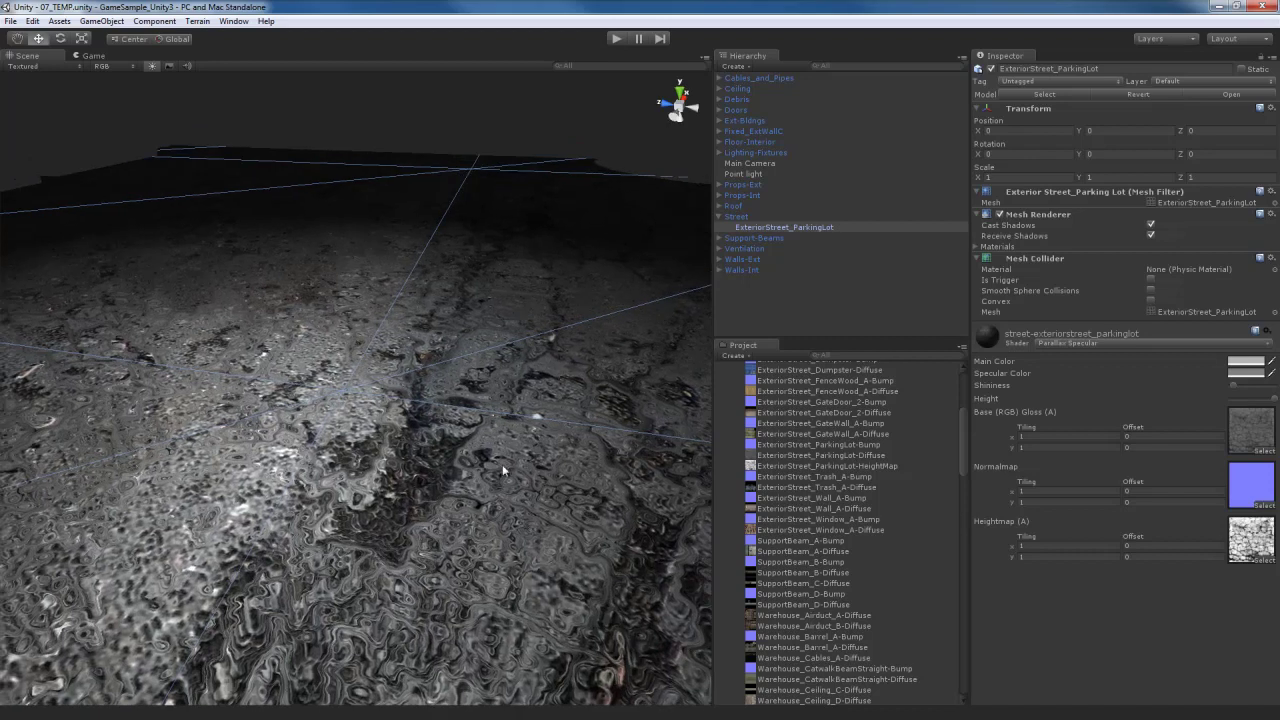
{"action": "mouse_move", "coordinate": [551, 502]}
{"action": "left_mouse_down", "text": "alt"}
{"action": "mouse_move", "coordinate": [537, 520]}
{"action": "mouse_move", "coordinate": [551, 485]}
{"action": "left_mouse_up", "text": "alt"}
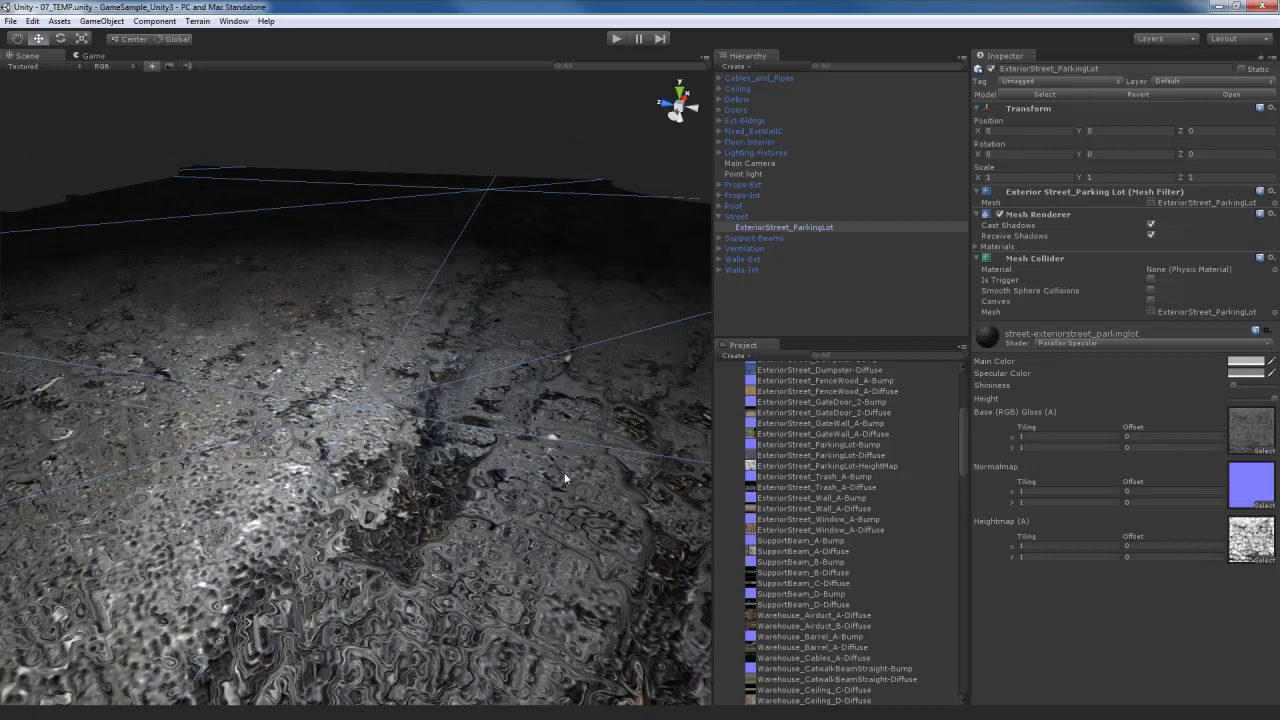
{"action": "mouse_move", "coordinate": [564, 472]}
{"action": "left_mouse_down", "text": "alt"}
{"action": "mouse_move", "coordinate": [631, 480]}
{"action": "mouse_move", "coordinate": [560, 466]}
{"action": "mouse_move", "coordinate": [553, 517]}
{"action": "mouse_move", "coordinate": [562, 466]}
{"action": "left_mouse_up", "text": "alt"}
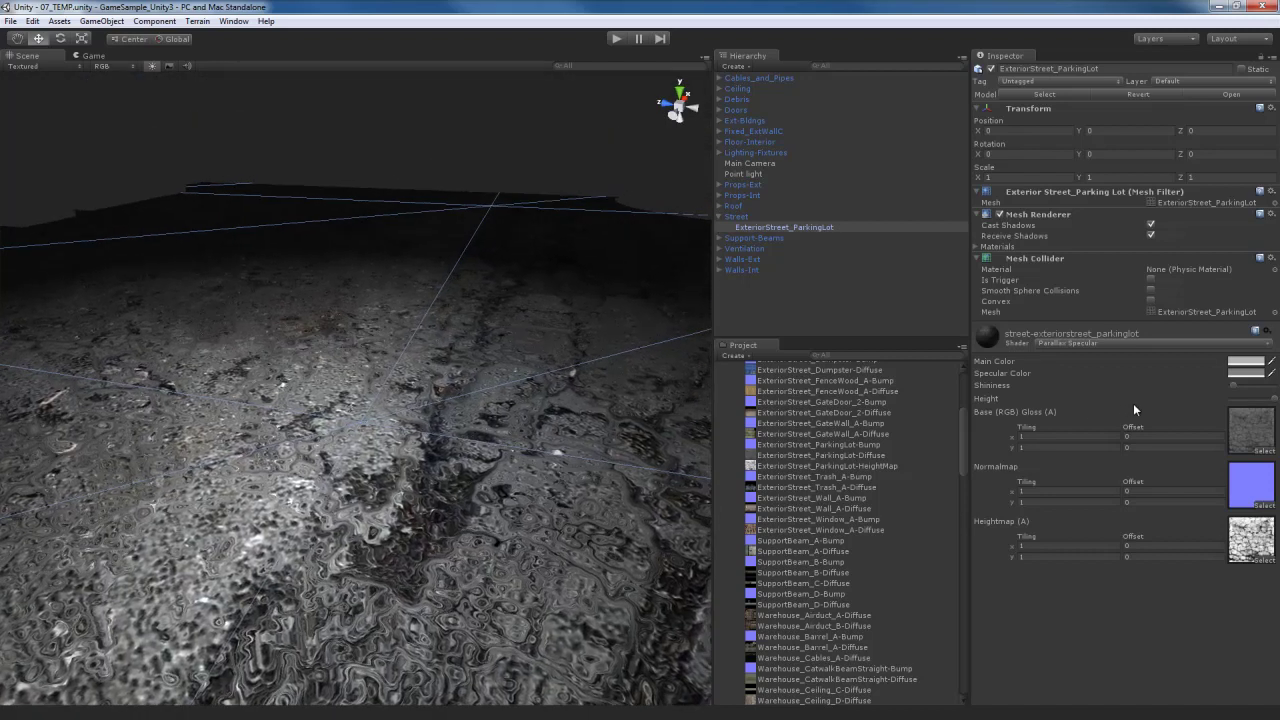
Step: Lower the parking lot material's Height to near its minimum and inspect the surface
{"action": "left_click_drag", "start_coordinate": [1253, 401], "coordinate": [1223, 398]}
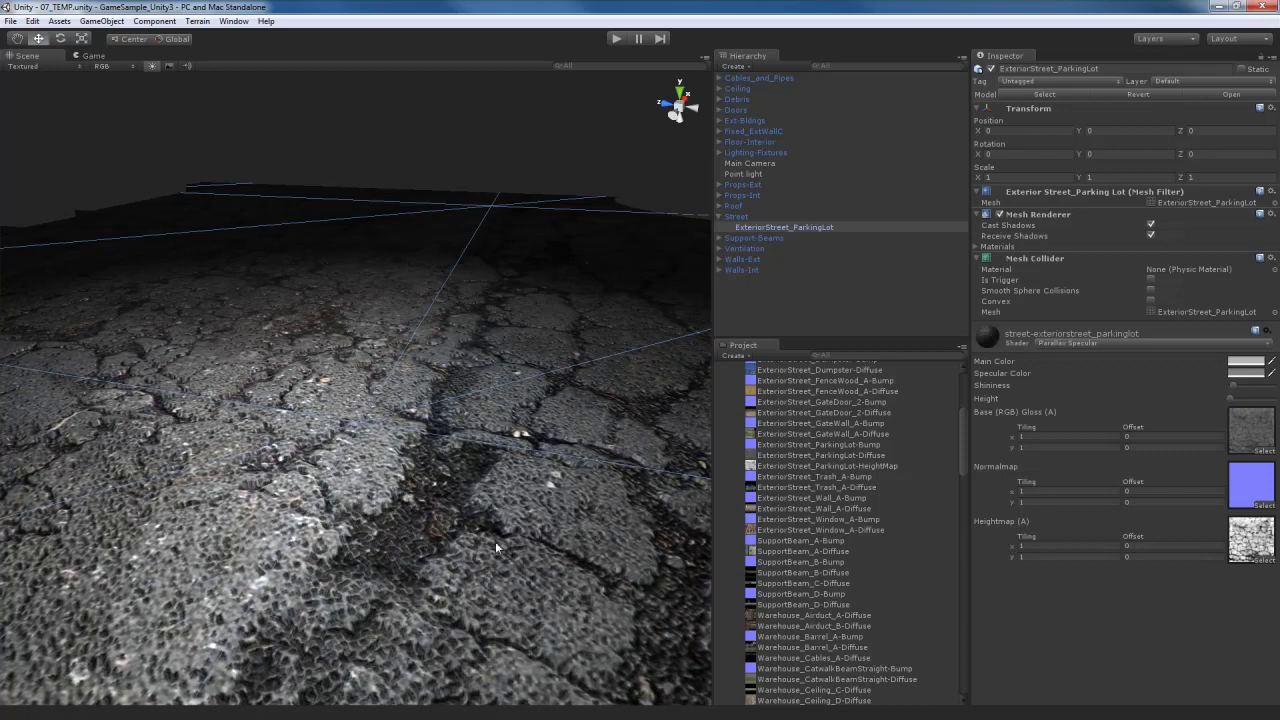
{"action": "left_click_drag", "start_coordinate": [495, 541], "coordinate": [407, 526], "text": "alt"}
{"action": "left_click_drag", "start_coordinate": [459, 413], "coordinate": [368, 428], "text": "alt"}
Step: Duplicate the point light above the parking lot and move the copy along the X axis
{"action": "left_click", "coordinate": [354, 420]}
{"action": "key", "text": "f"}
{"action": "left_click_drag", "start_coordinate": [422, 470], "coordinate": [454, 470], "text": "alt"}
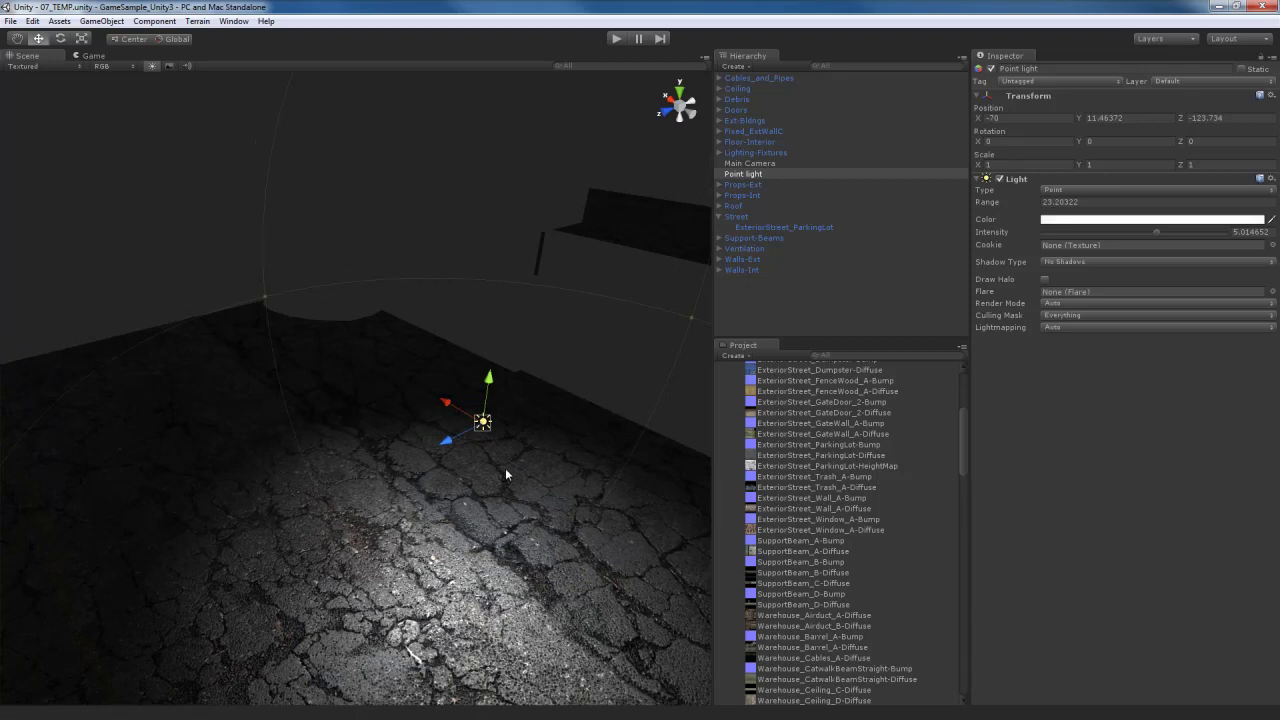
{"action": "left_click", "coordinate": [34, 22]}
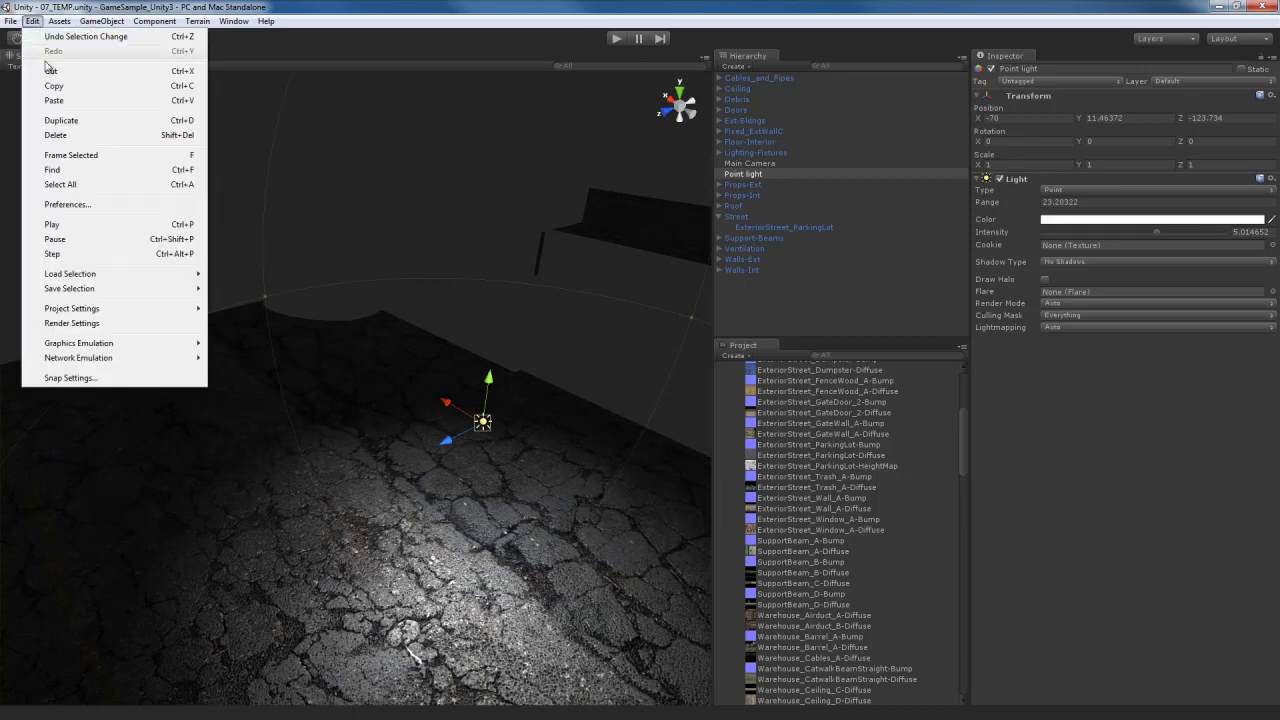
{"action": "left_click", "coordinate": [191, 126]}
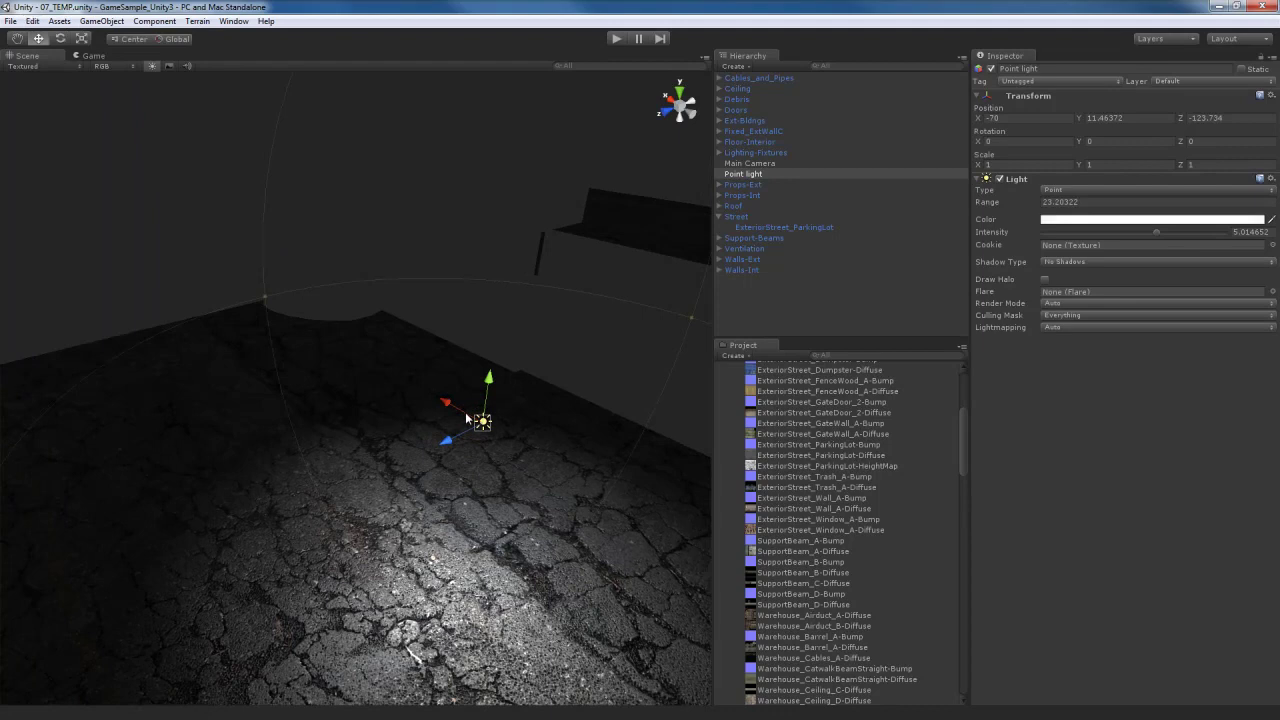
{"action": "left_click_drag", "start_coordinate": [520, 402], "coordinate": [532, 401], "text": "alt"}
{"action": "key", "text": "ctrl+d"}
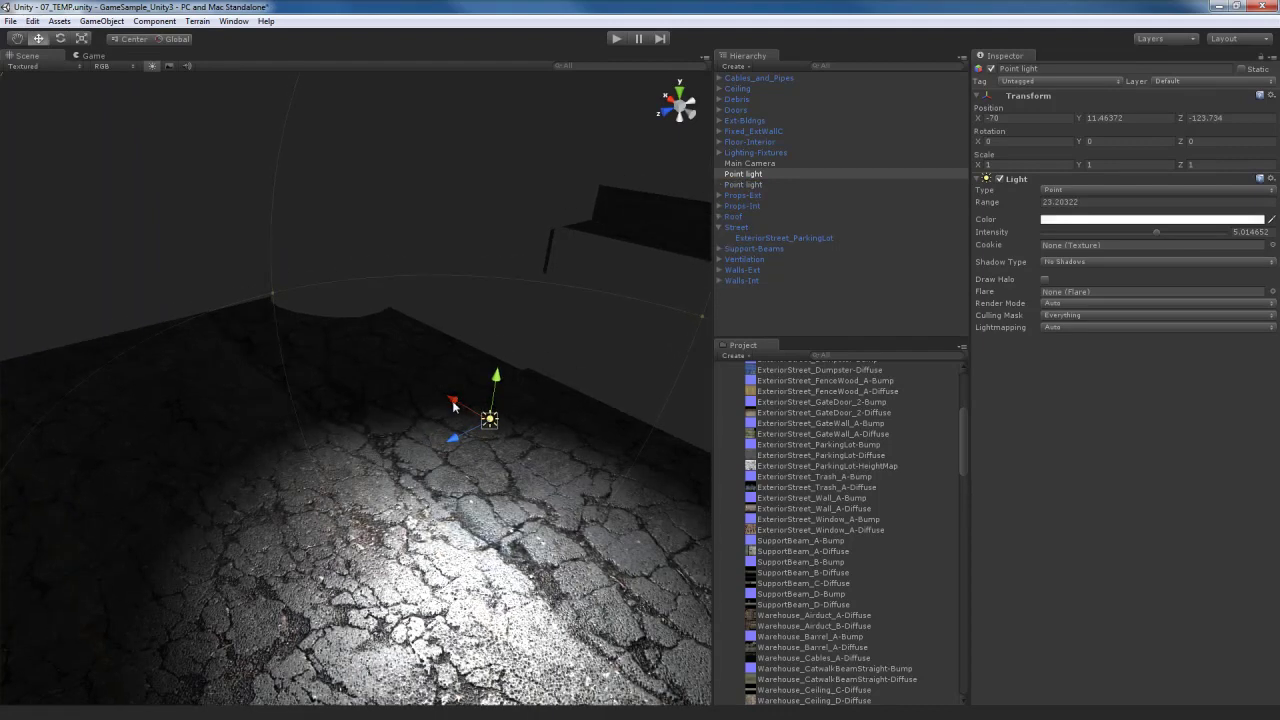
{"action": "left_click_drag", "start_coordinate": [455, 403], "coordinate": [213, 251]}
{"action": "left_click_drag", "start_coordinate": [400, 420], "coordinate": [175, 269], "text": "alt"}
Step: Make three more copies of the point light and spread them around the exterior of the scene
{"action": "key", "text": "ctrl+d"}
{"action": "left_click_drag", "start_coordinate": [517, 341], "coordinate": [267, 379], "text": "alt"}
{"action": "key", "text": "ctrl+d"}
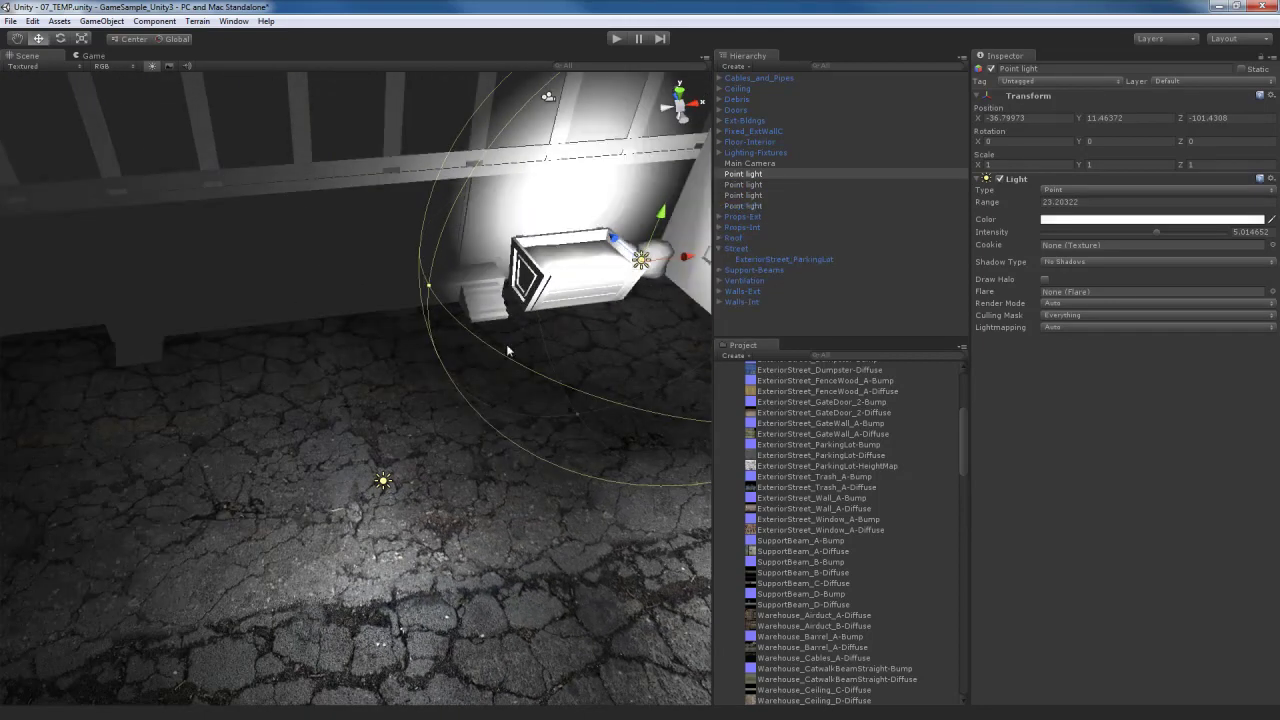
{"action": "left_click_drag", "start_coordinate": [690, 260], "coordinate": [496, 372]}
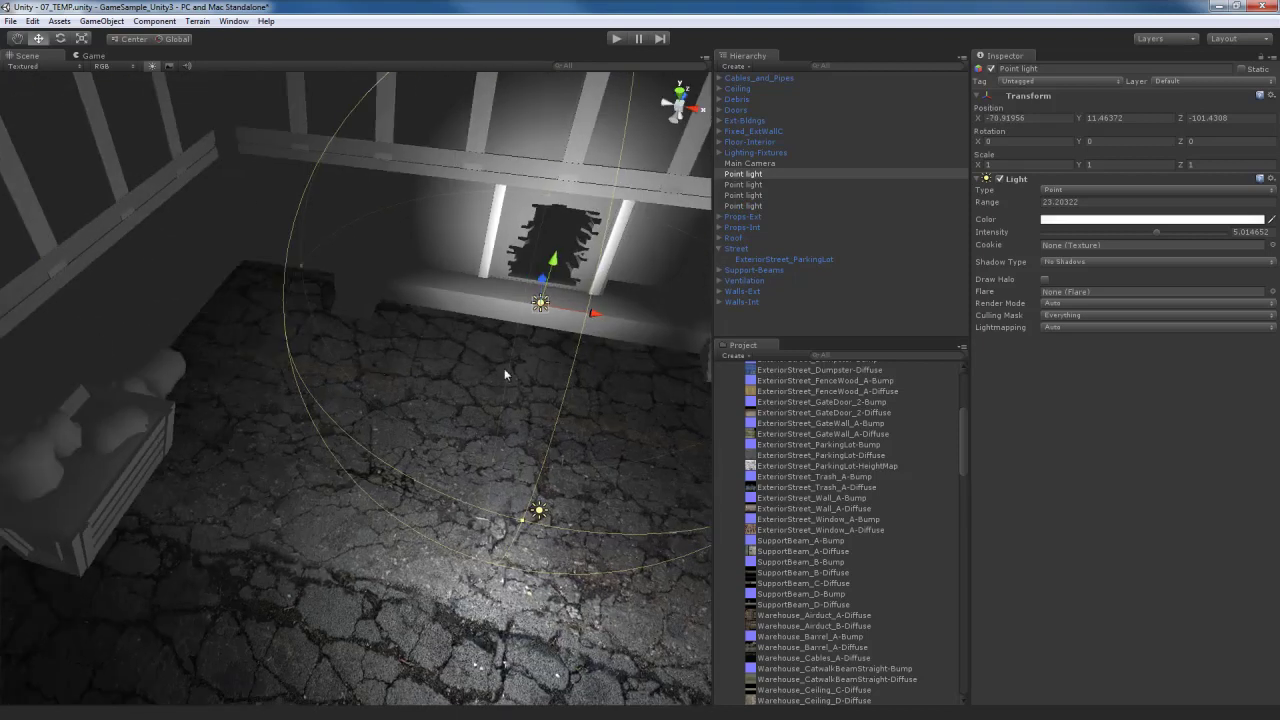
{"action": "key", "text": "ctrl+d"}
{"action": "left_click_drag", "start_coordinate": [596, 313], "coordinate": [668, 468]}
Step: Assign the ExteriorStreet_GateWall_A-Diffuse texture as the base map of the ExteriorStreet_GateWall_A material
{"action": "left_click", "coordinate": [422, 378]}
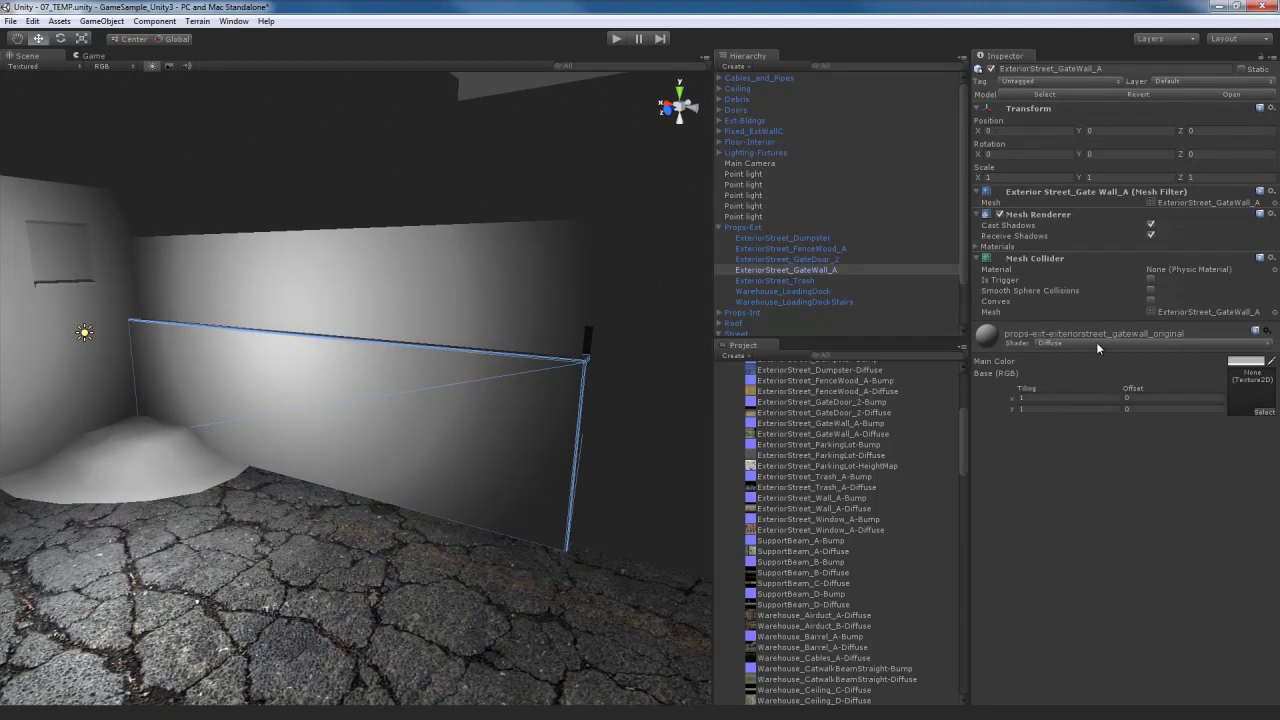
{"action": "left_click", "coordinate": [1263, 412]}
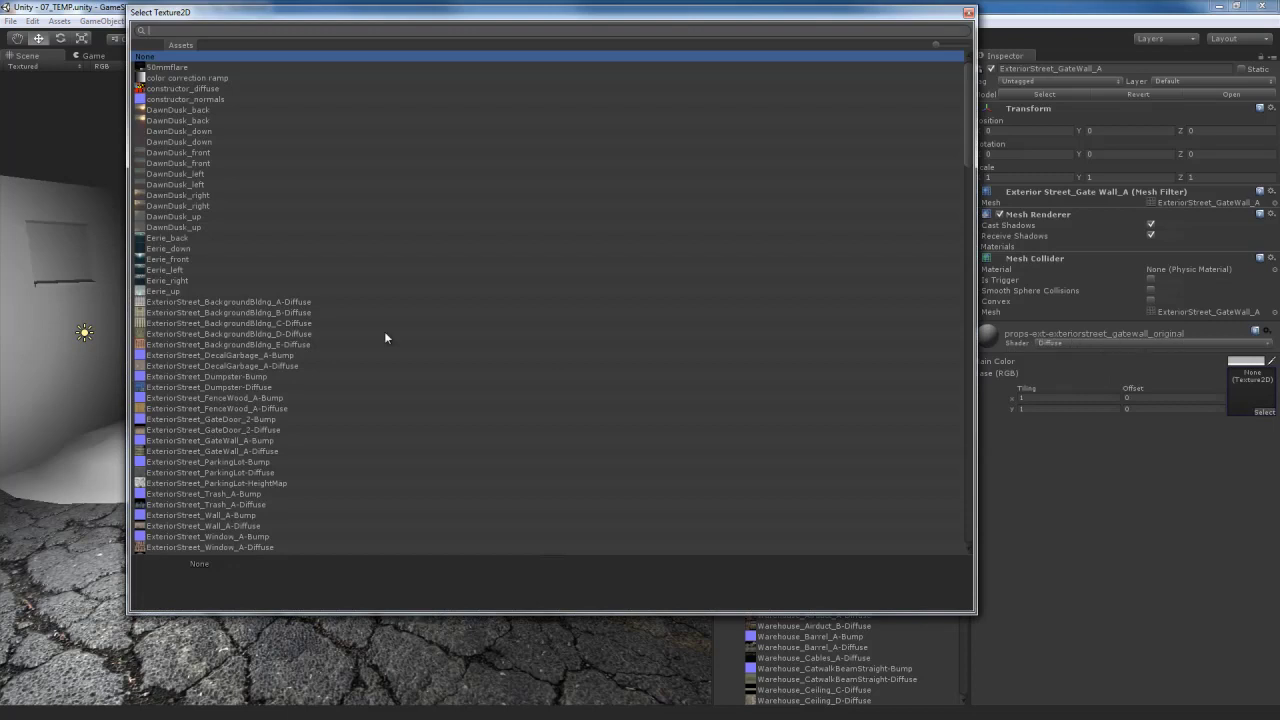
{"action": "scroll", "coordinate": [210, 250], "scroll_direction": "down", "scroll_amount": 2}
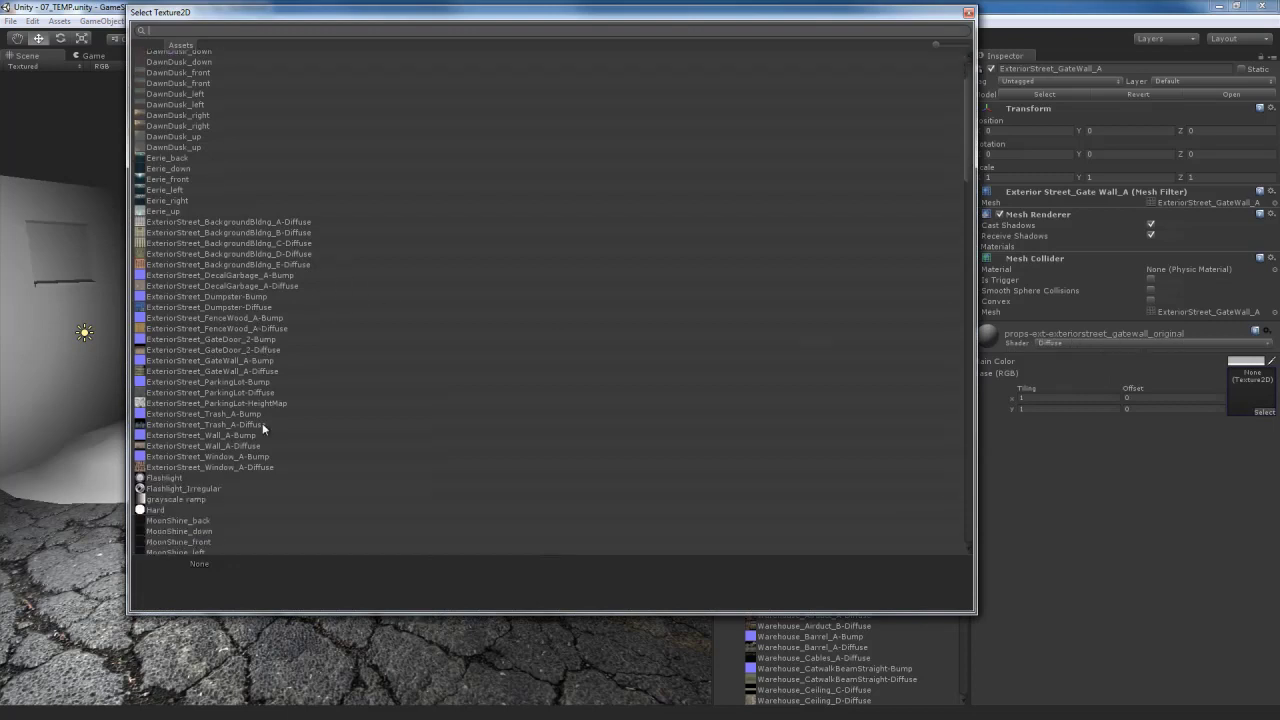
{"action": "scroll", "coordinate": [229, 377], "scroll_direction": "down", "scroll_amount": 2}
{"action": "left_click", "coordinate": [222, 371]}
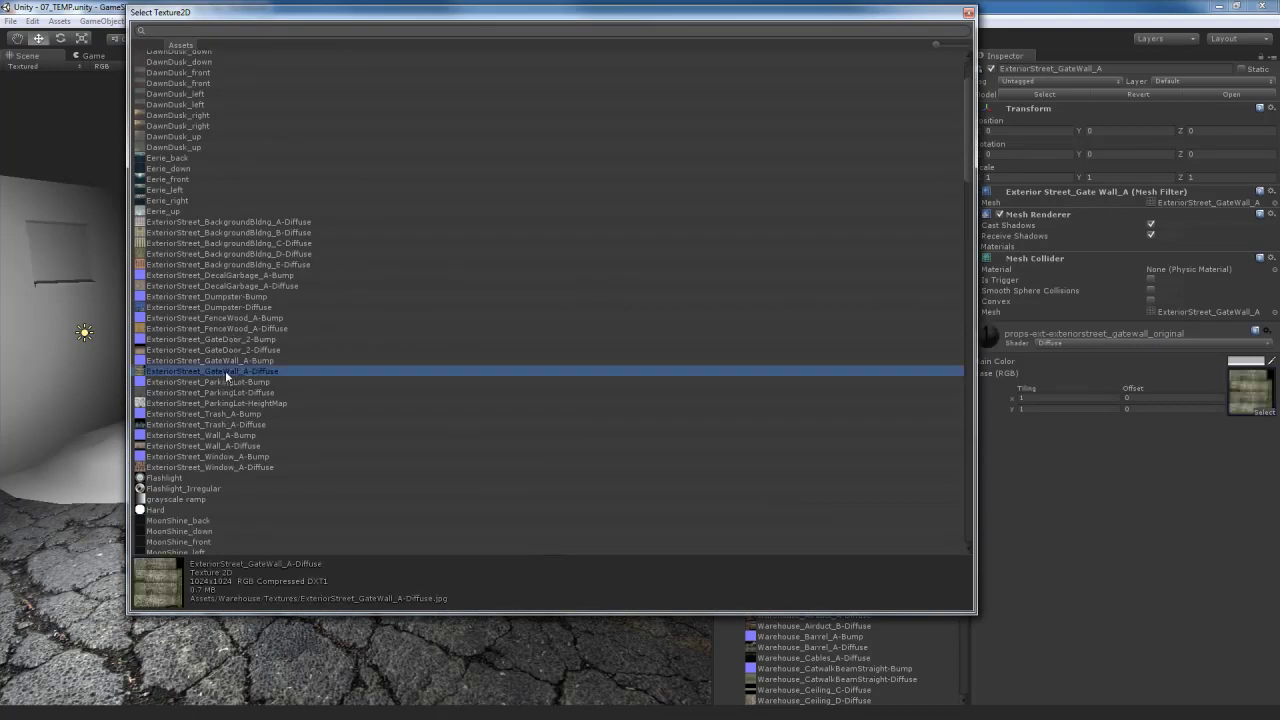
{"action": "double_click", "coordinate": [224, 372]}
Step: Frame the gate wall and change its material's shader to Bumped Specular
{"action": "right_click_drag", "start_coordinate": [446, 464], "coordinate": [376, 454]}
{"action": "key", "text": "d"}
{"action": "key", "text": "w"}
{"action": "key", "text": "f"}
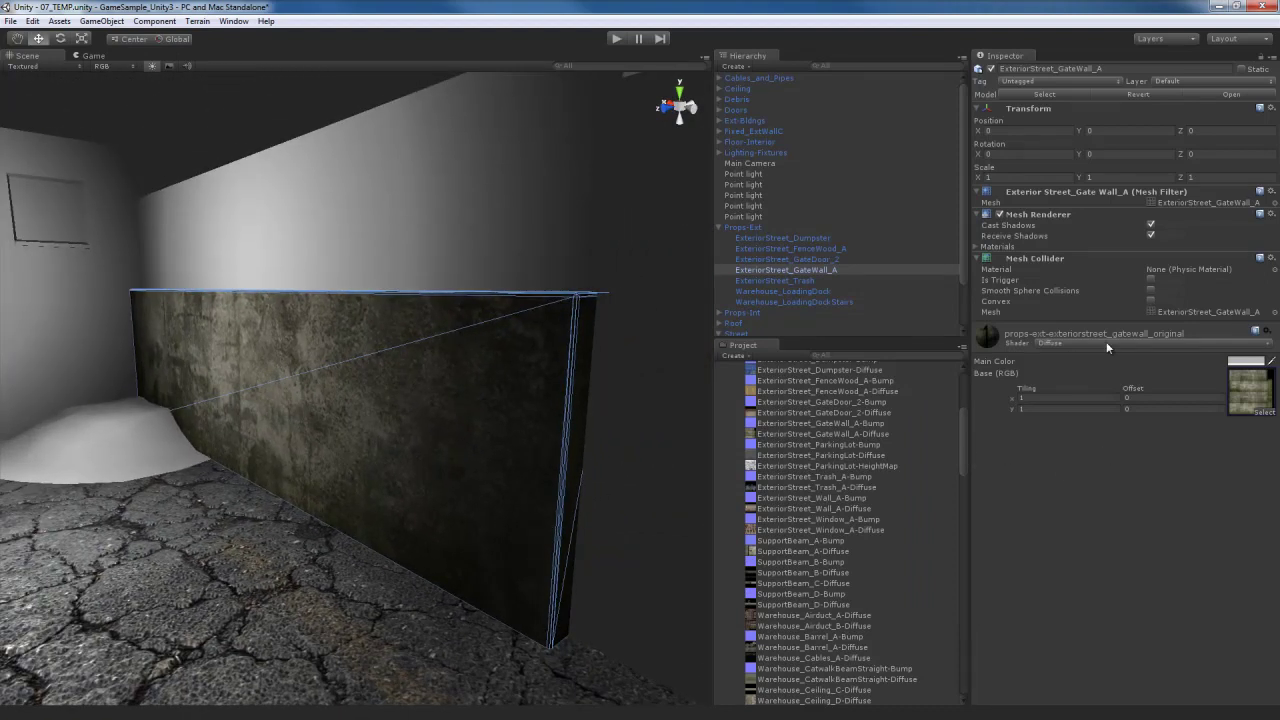
{"action": "left_click", "coordinate": [1107, 341]}
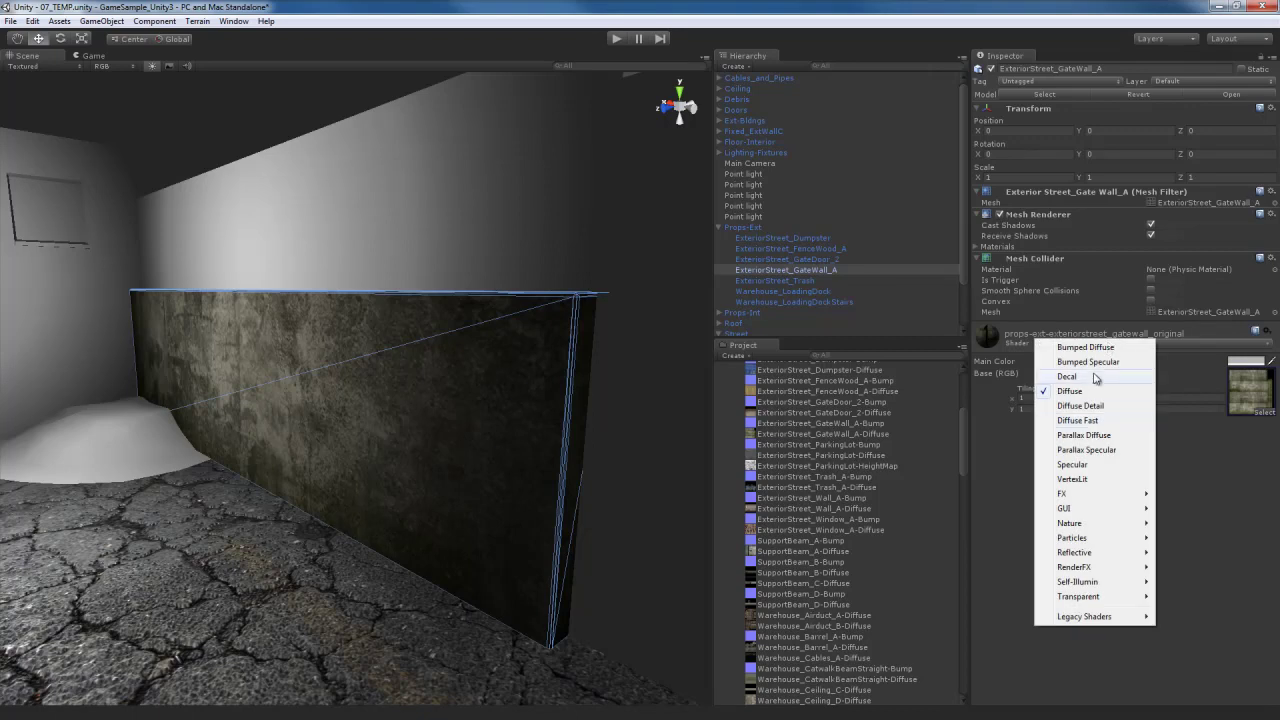
{"action": "left_click", "coordinate": [1088, 362]}
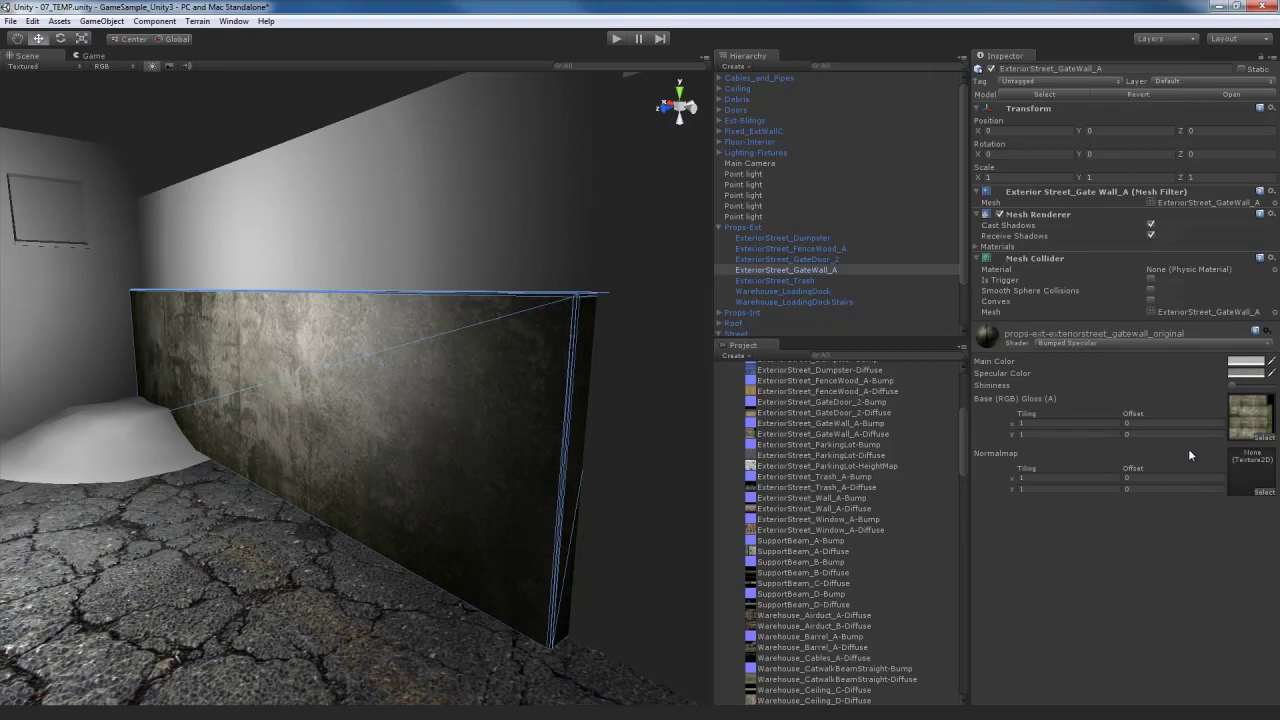
Step: Enable Generate Alpha from Greyscale on the ExteriorStreet_GateWall_A-Diffuse texture and apply the import settings
{"action": "left_click", "coordinate": [1250, 420]}
{"action": "left_click", "coordinate": [870, 433]}
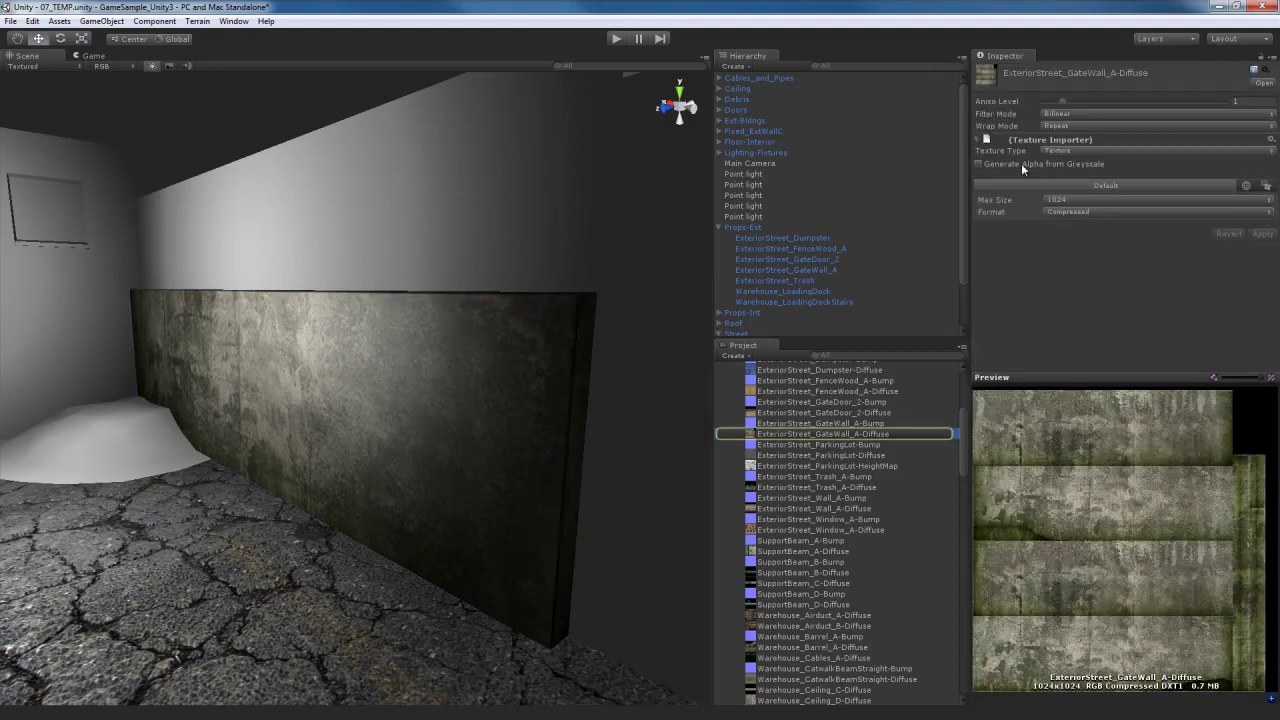
{"action": "left_click", "coordinate": [1021, 163]}
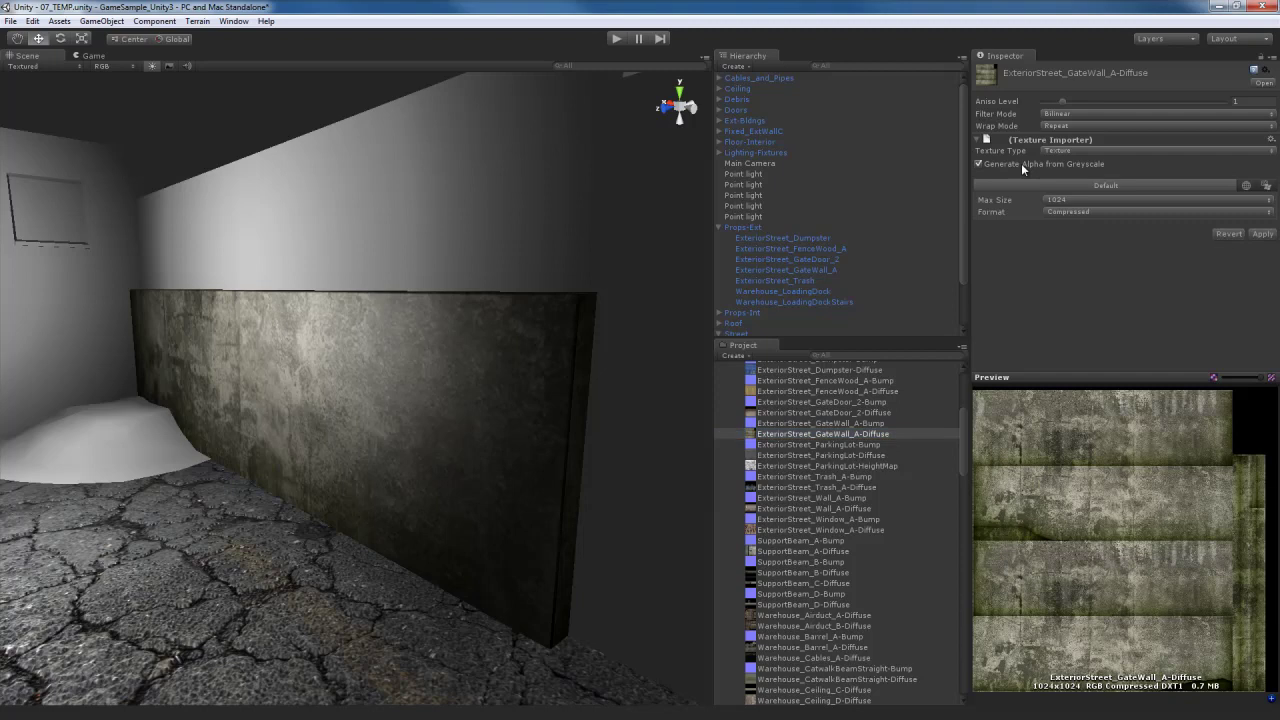
{"action": "left_click", "coordinate": [1262, 234]}
Step: Assign ExteriorStreet_GateWall_A-Bump as the gate wall material's normal map and fix the texture so it is marked as a normal map
{"action": "left_click", "coordinate": [474, 405]}
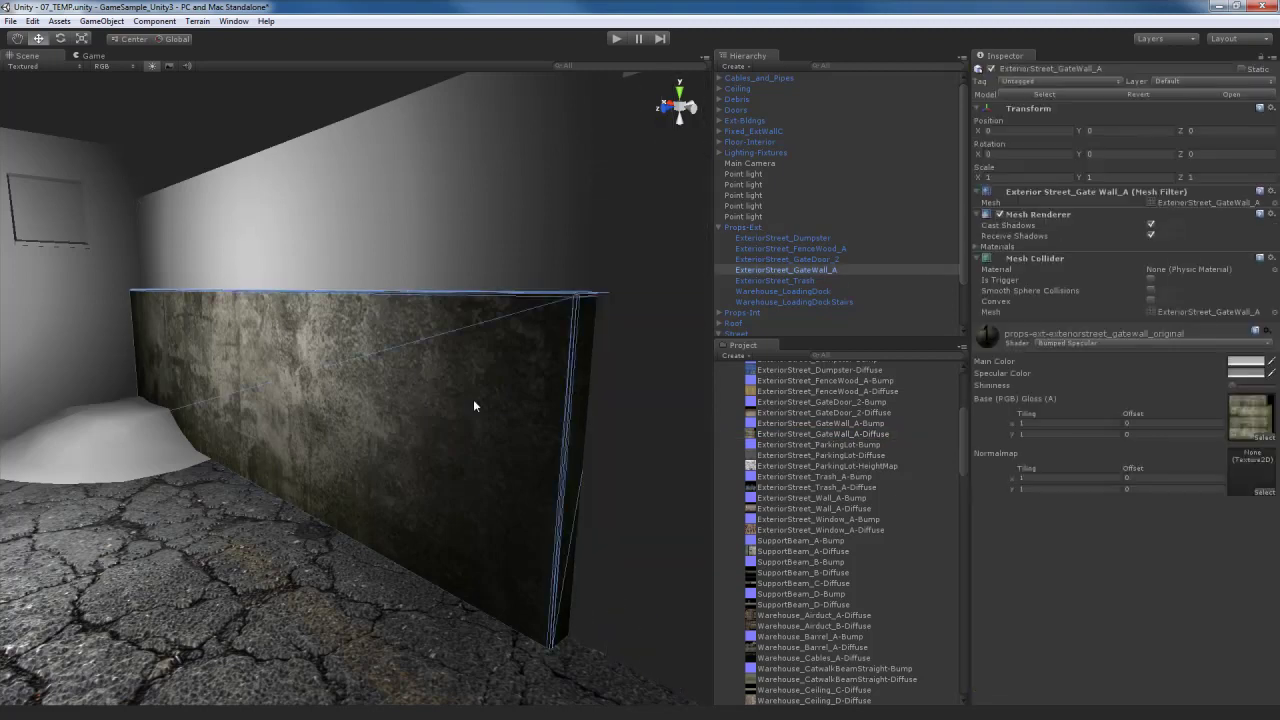
{"action": "left_click", "coordinate": [1264, 492]}
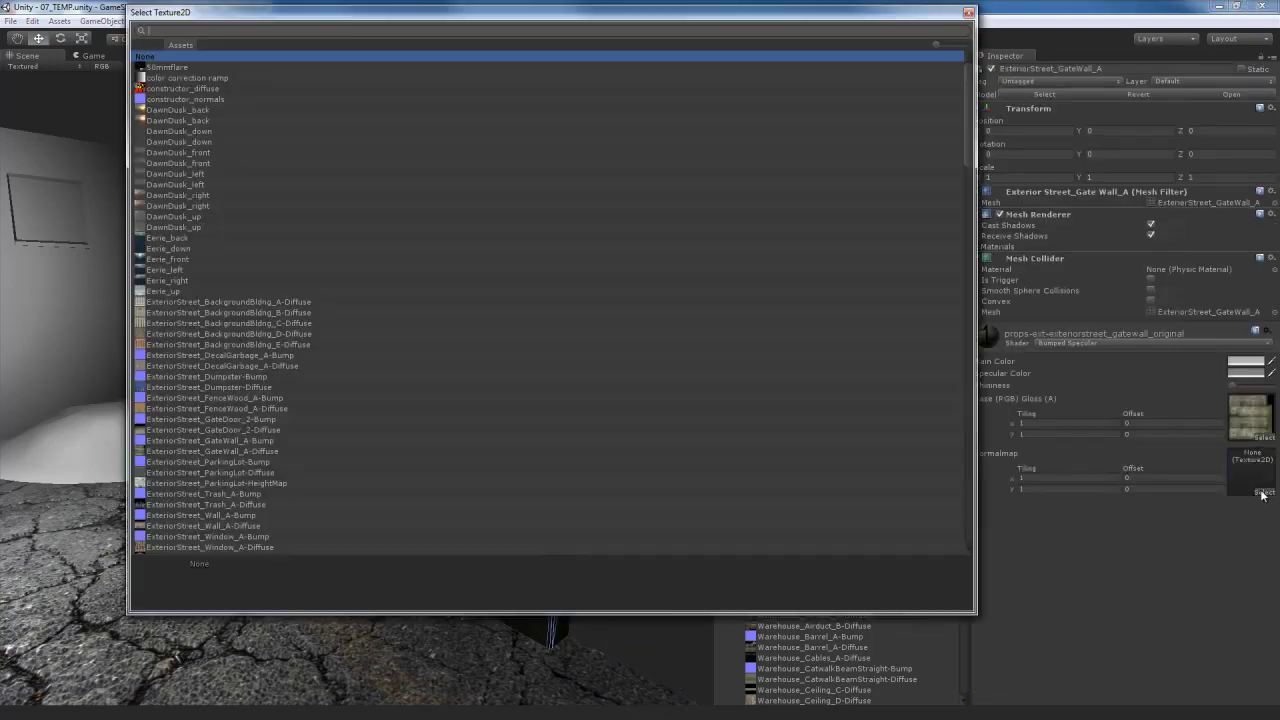
{"action": "double_click", "coordinate": [222, 440]}
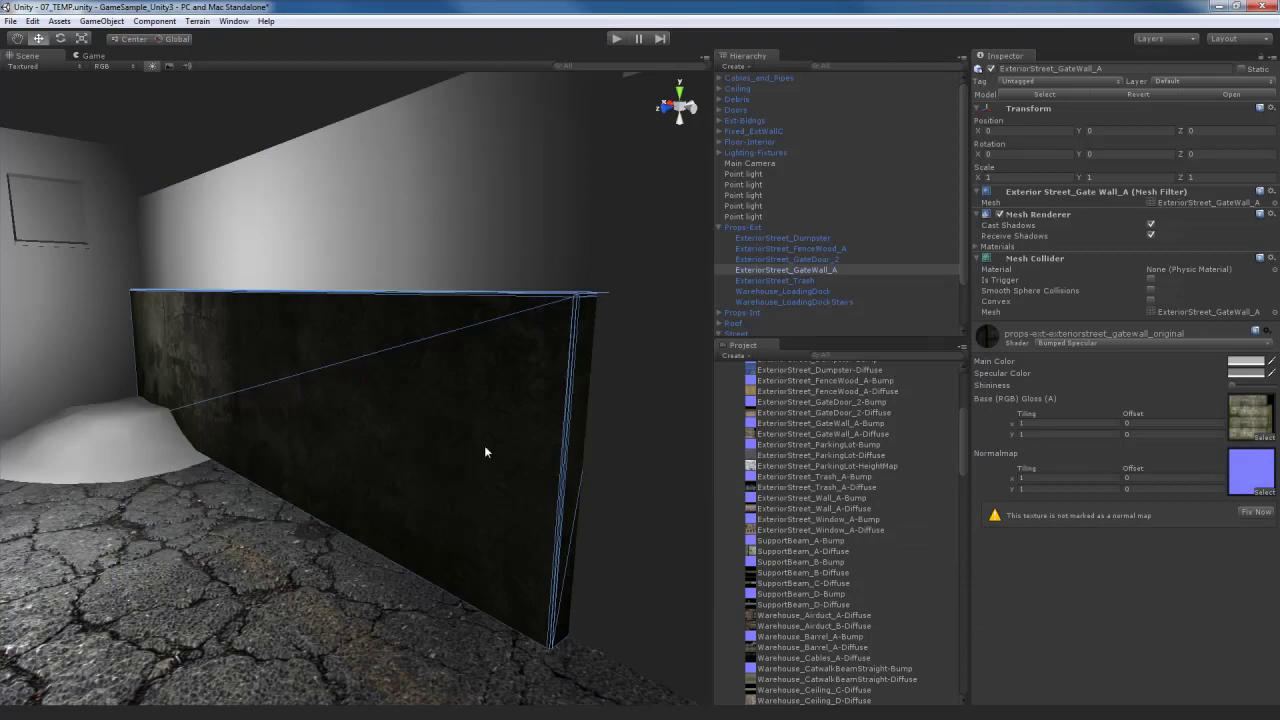
{"action": "left_click", "coordinate": [1250, 512]}
Step: Shift the point light beside the gate wall along several axes to examine how the wall's bumps catch the light
{"action": "left_click_drag", "start_coordinate": [469, 443], "coordinate": [310, 410], "text": "alt"}
{"action": "left_click", "coordinate": [219, 280]}
{"action": "left_click_drag", "start_coordinate": [186, 290], "coordinate": [297, 288]}
{"action": "left_click_drag", "start_coordinate": [334, 228], "coordinate": [338, 330]}
{"action": "left_click_drag", "start_coordinate": [452, 389], "coordinate": [515, 437], "text": "alt"}
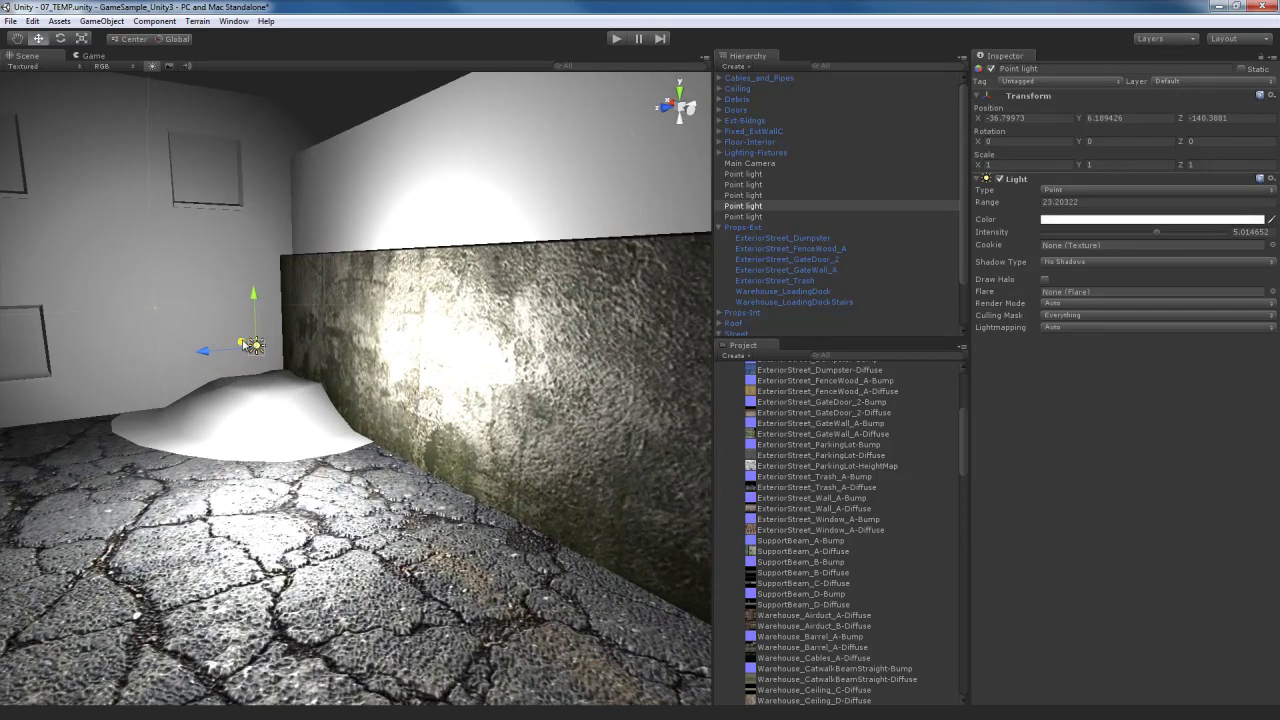
{"action": "left_click_drag", "start_coordinate": [245, 343], "coordinate": [206, 348]}
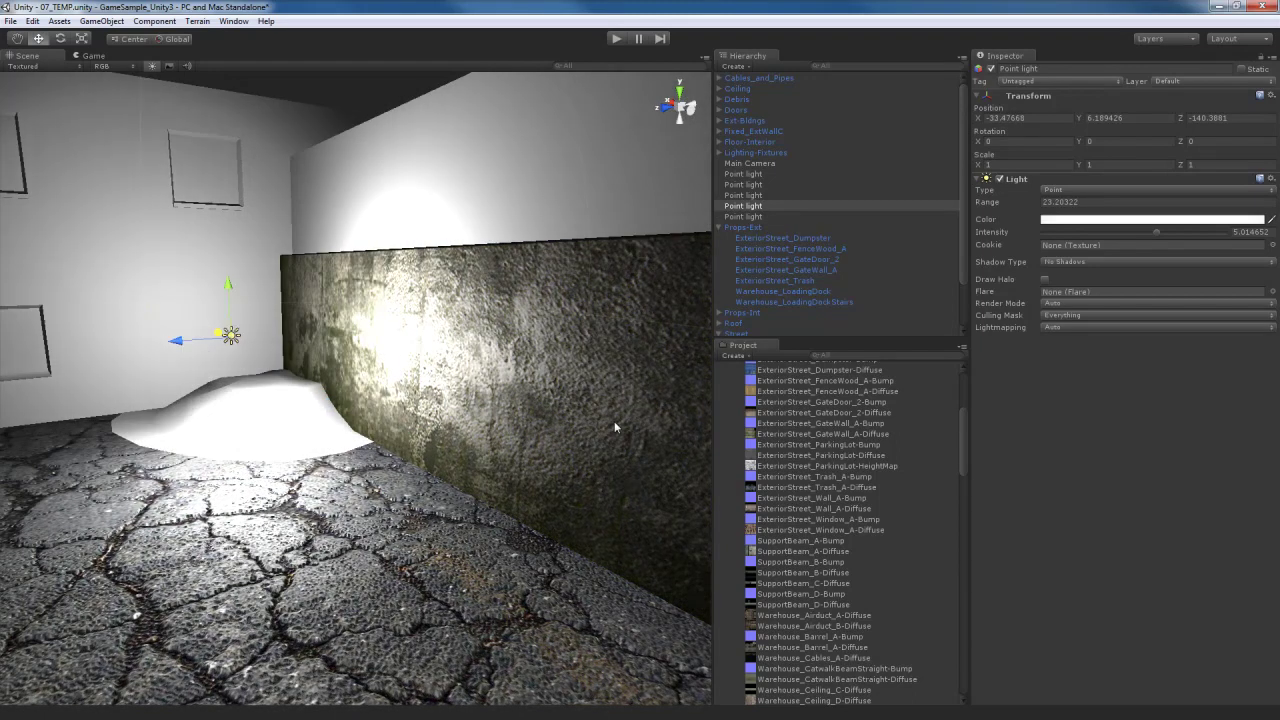
{"action": "left_click_drag", "start_coordinate": [479, 363], "coordinate": [465, 407], "text": "alt"}
{"action": "scroll", "coordinate": [465, 408], "scroll_direction": "down", "scroll_amount": 10}
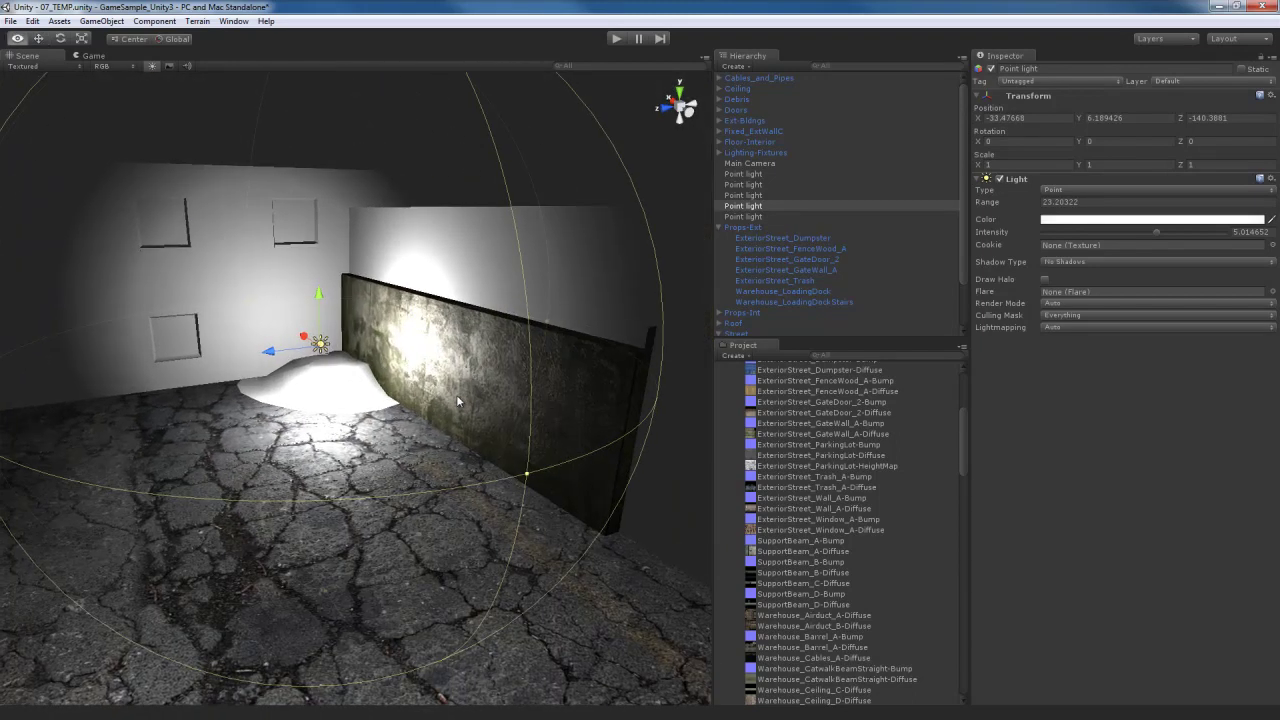
Step: Undo the last moves of the point light beside the gate wall
{"action": "key", "text": "ctrl+z"}
{"action": "key", "text": "ctrl+z"}
{"action": "key", "text": "ctrl+z"}
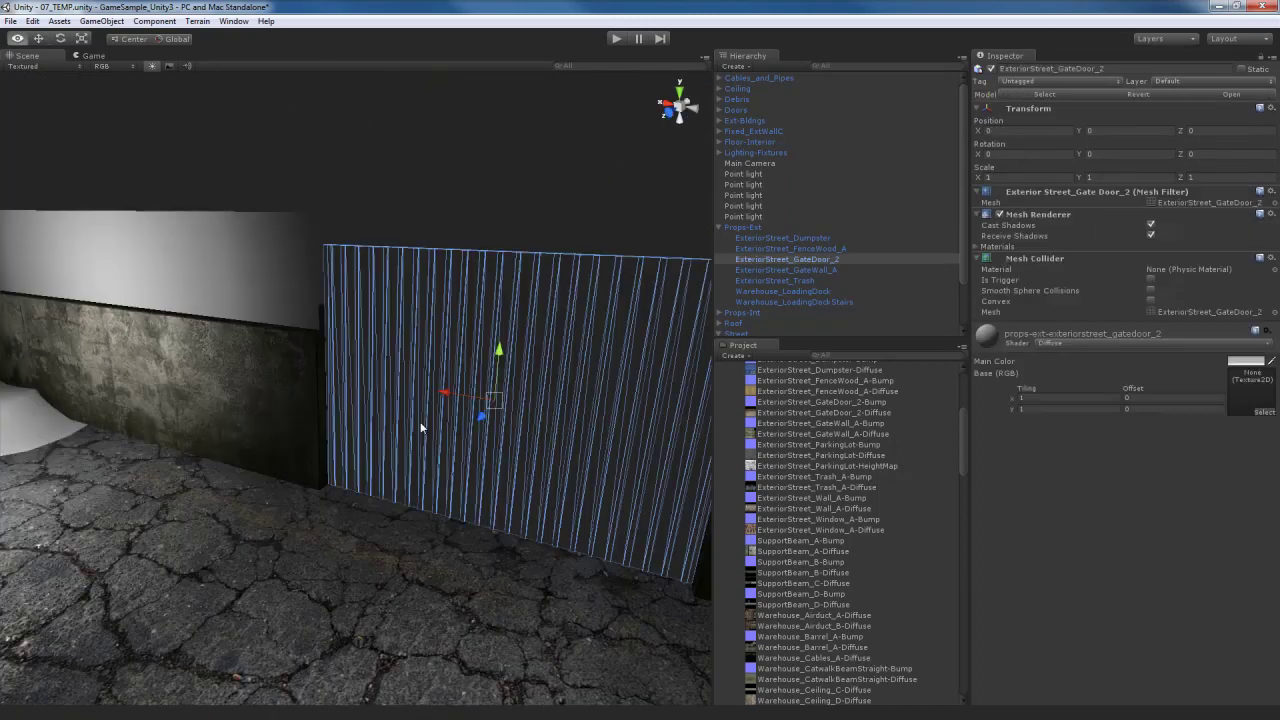
Step: Assign the ExteriorStreet_GateDoor_2-Diffuse texture as the base map of the ExteriorStreet_GateDoor_2 material
{"action": "left_click_drag", "start_coordinate": [423, 428], "coordinate": [459, 425], "text": "alt"}
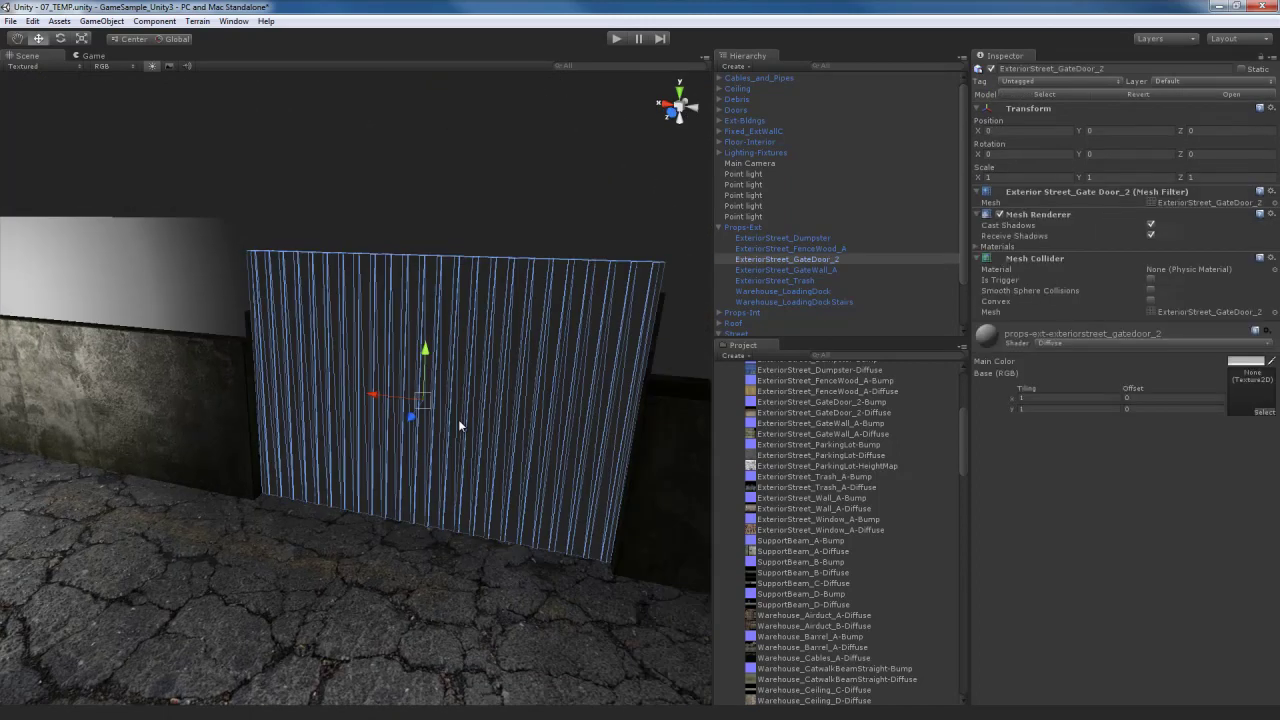
{"action": "left_click", "coordinate": [1264, 413]}
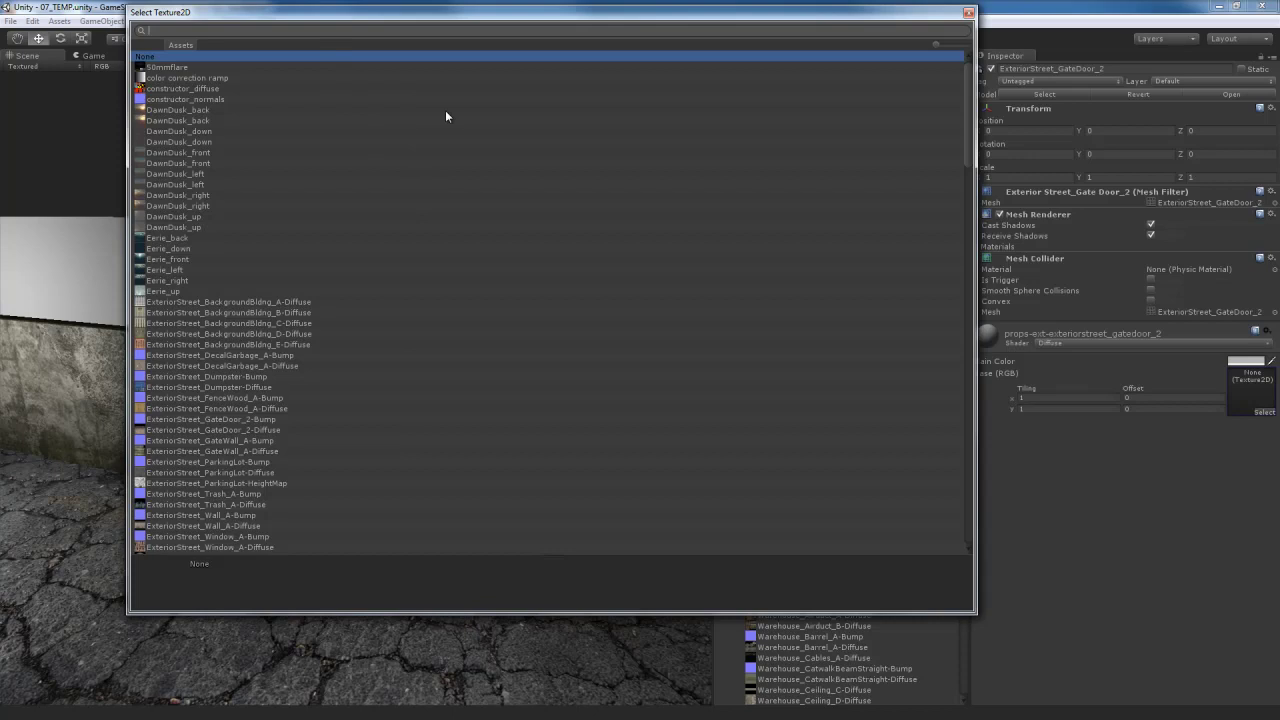
{"action": "type", "text": "gate"}
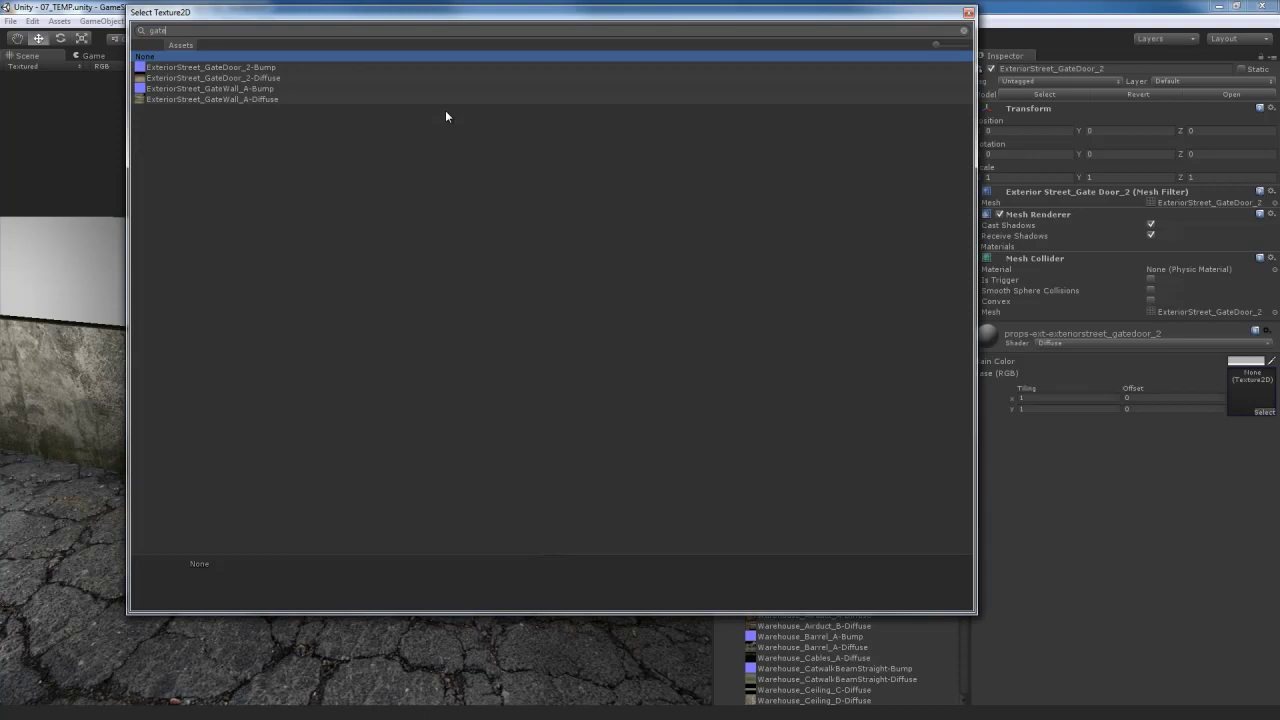
{"action": "double_click", "coordinate": [226, 78]}
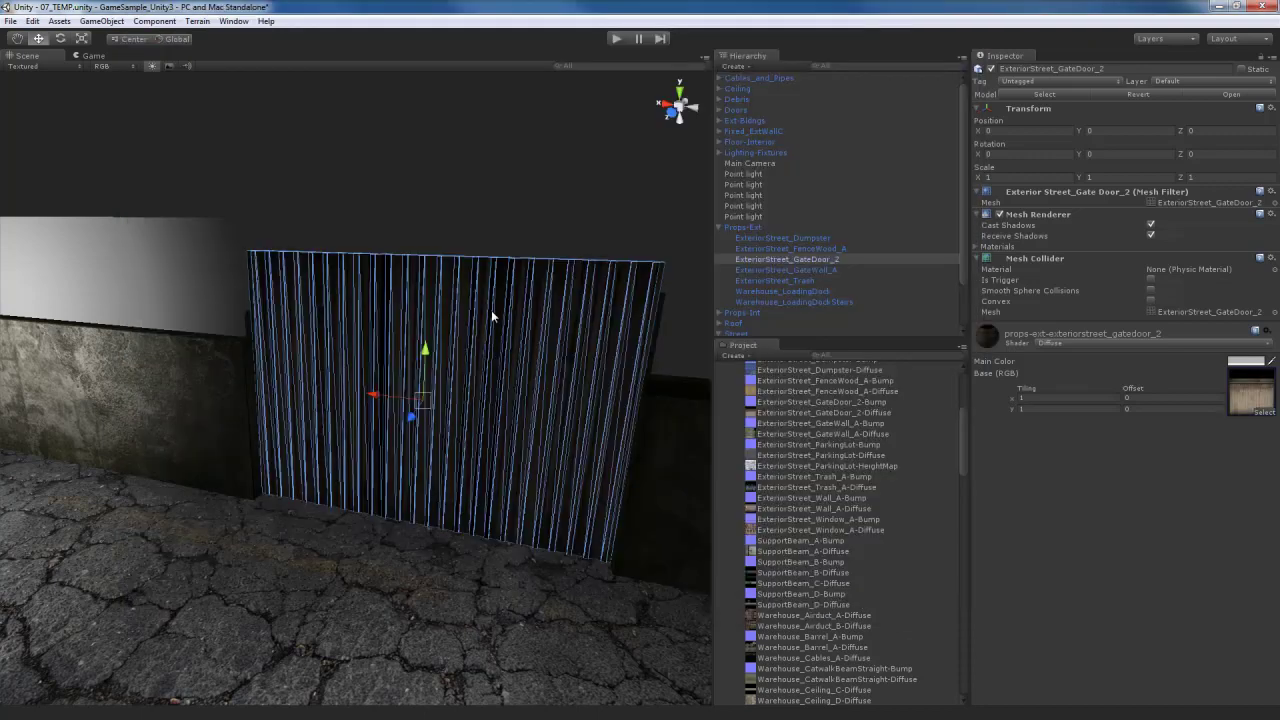
Step: Duplicate the point light beside the gate wall and move the copy along the X axis in front of the gate door
{"action": "right_click_drag", "start_coordinate": [375, 408], "coordinate": [451, 446]}
{"action": "key", "text": "w"}
{"action": "key", "text": "s"}
{"action": "left_click", "coordinate": [196, 362]}
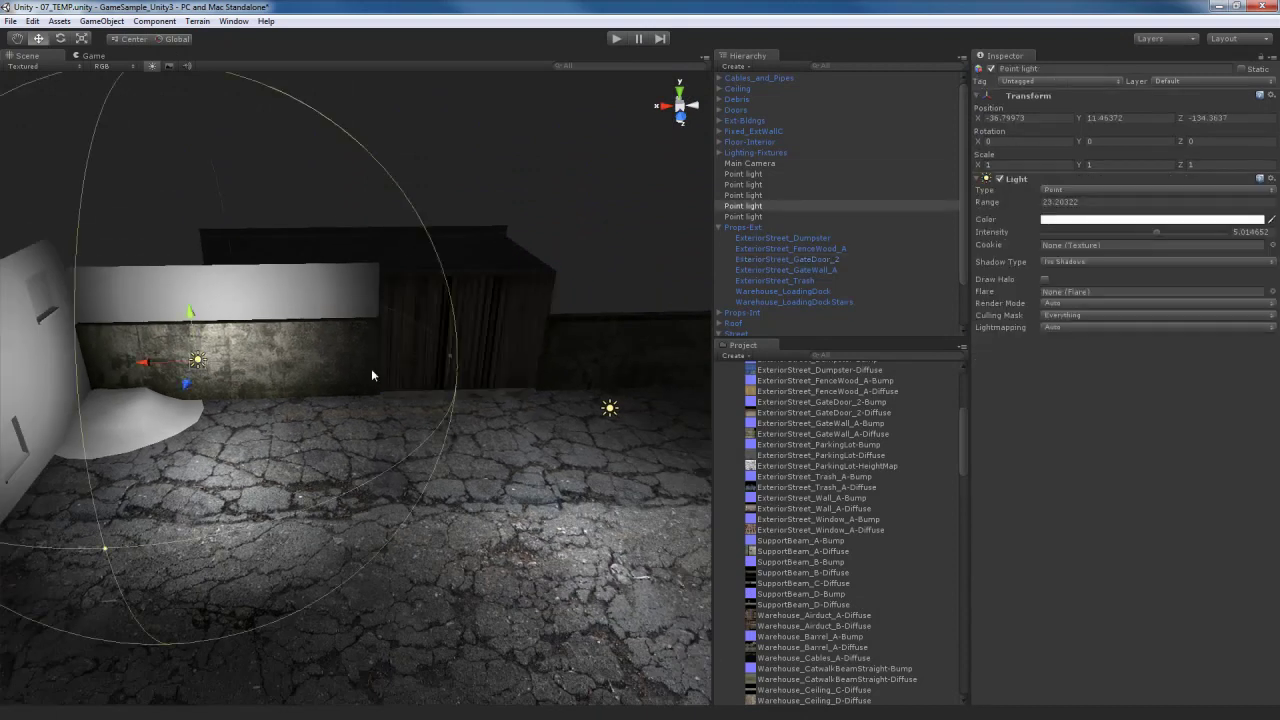
{"action": "key", "text": "ctrl+d"}
{"action": "left_click_drag", "start_coordinate": [148, 364], "coordinate": [414, 371]}
Step: Compare the texture mapping on the gate door with the ExteriorStreet_GateDoor_2-Diffuse texture preview
{"action": "right_click_drag", "start_coordinate": [414, 371], "coordinate": [468, 329]}
{"action": "key", "text": "w"}
{"action": "left_click", "coordinate": [423, 328]}
{"action": "right_click_drag", "start_coordinate": [443, 376], "coordinate": [479, 346]}
{"action": "left_click", "coordinate": [1245, 396]}
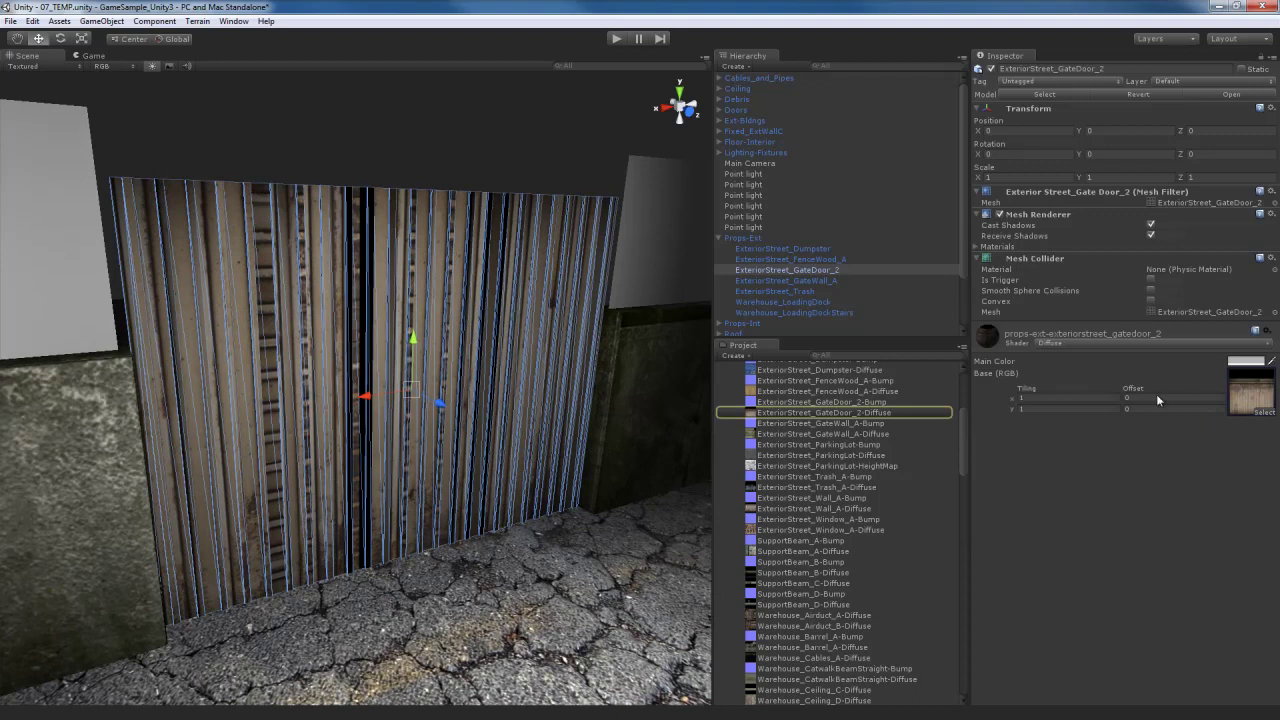
{"action": "left_click", "coordinate": [825, 413]}
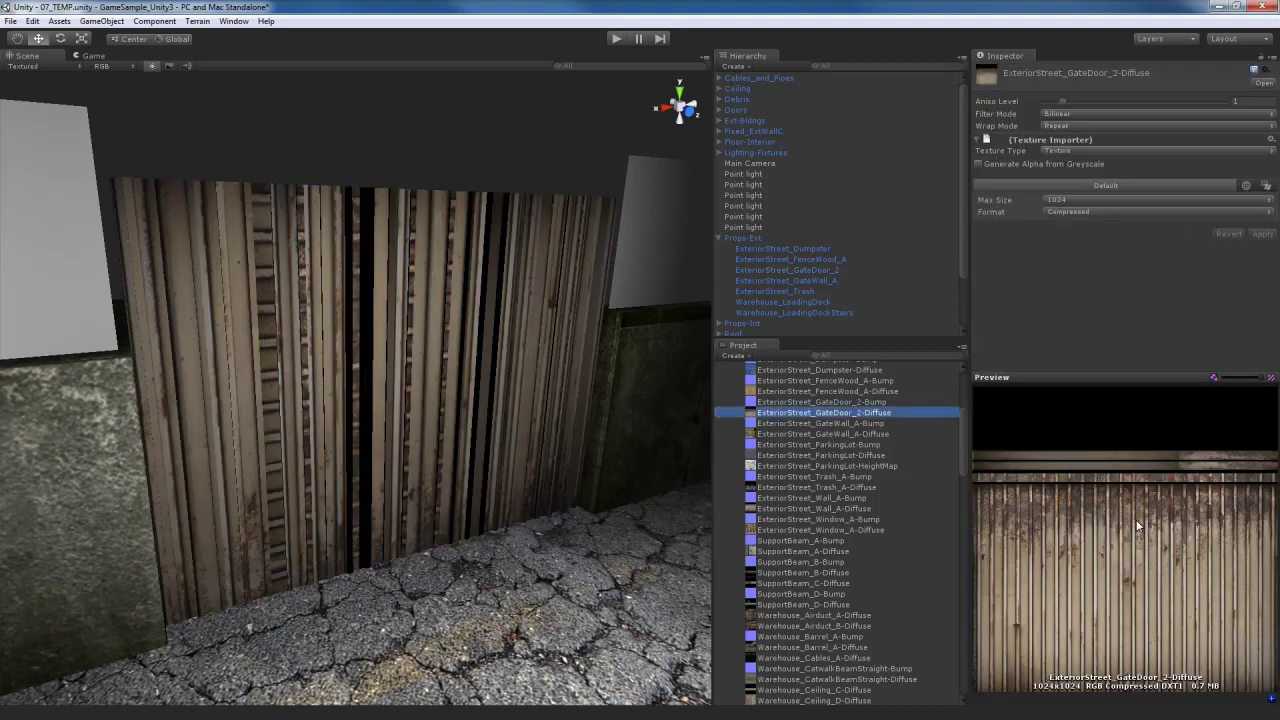
{"action": "right_click_drag", "start_coordinate": [491, 405], "coordinate": [391, 322]}
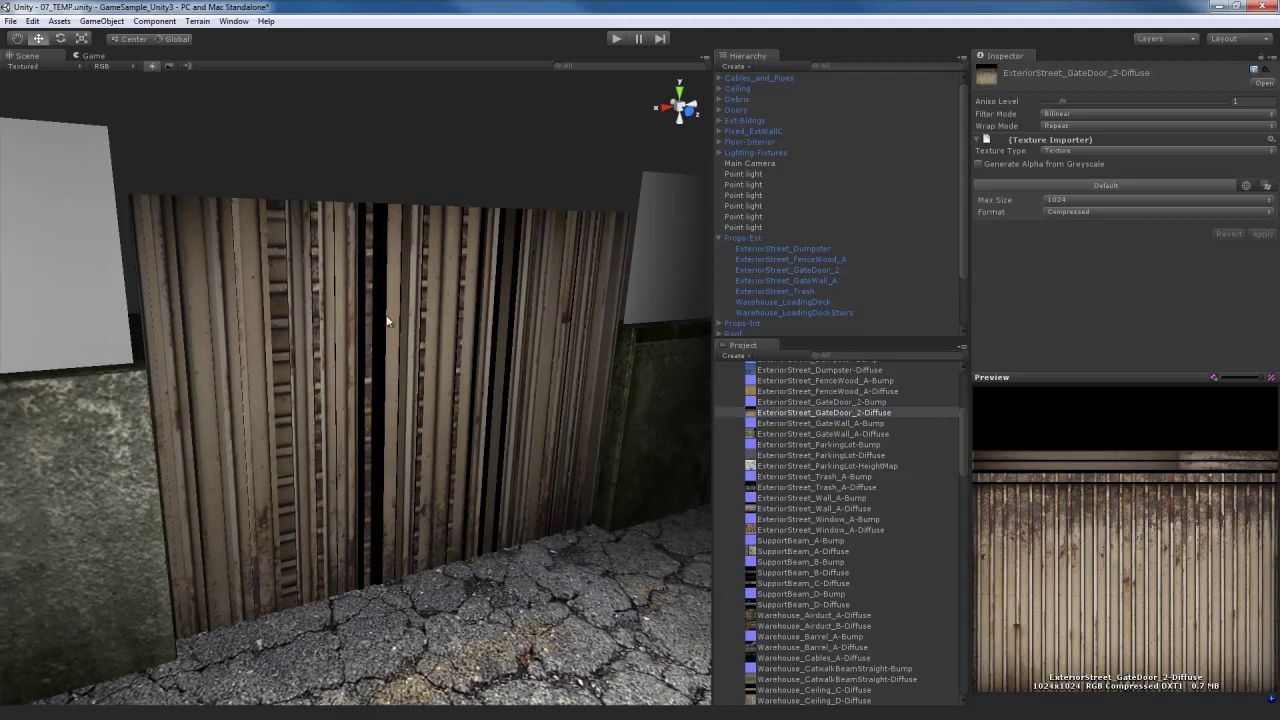
{"action": "left_click", "coordinate": [432, 372]}
{"action": "left_click", "coordinate": [431, 370]}
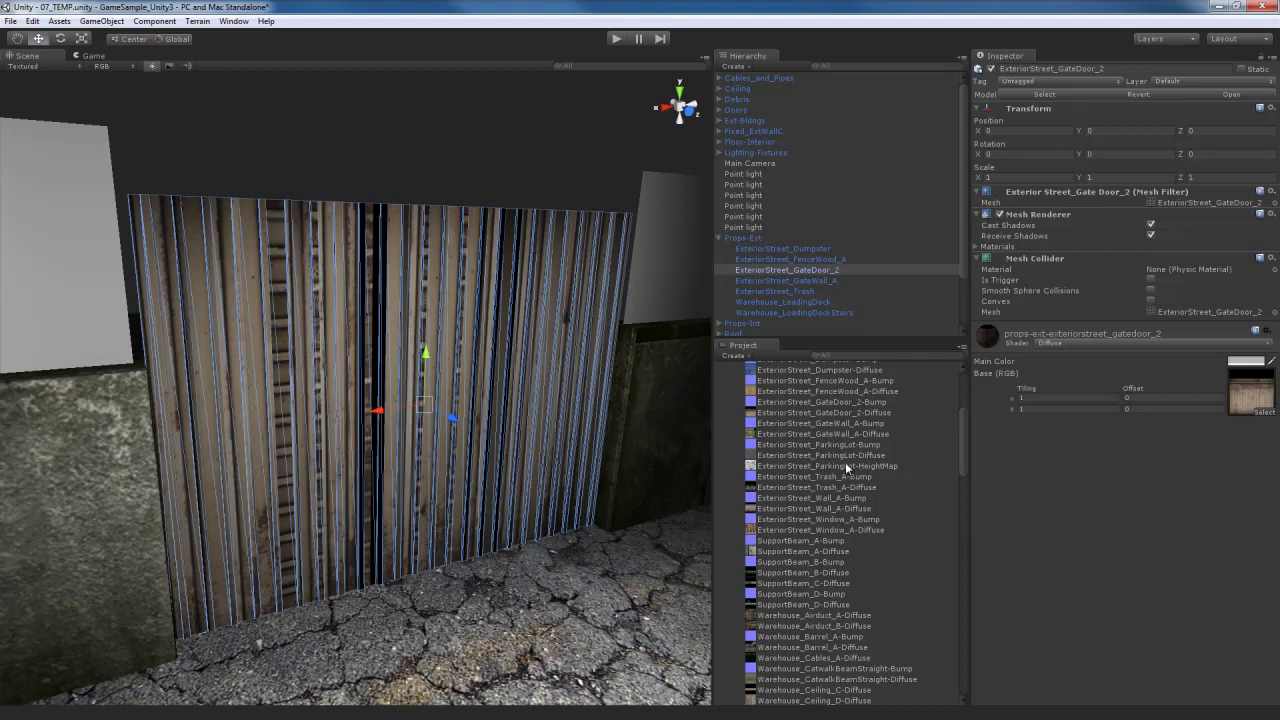
Step: Enable Swap UVs on the Props-Ext model in the Meshes folder and apply the import settings
{"action": "scroll", "coordinate": [845, 462], "scroll_direction": "up", "scroll_amount": 5}
{"action": "left_click", "coordinate": [739, 410]}
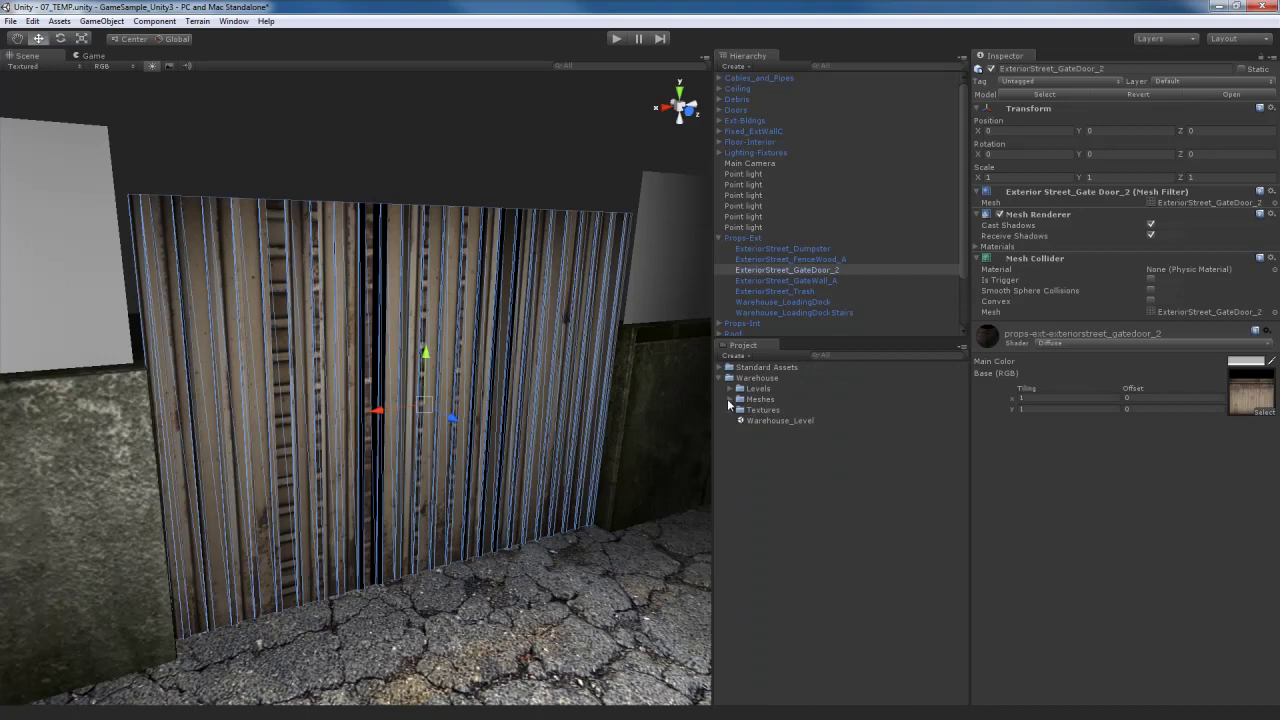
{"action": "left_click", "coordinate": [739, 399]}
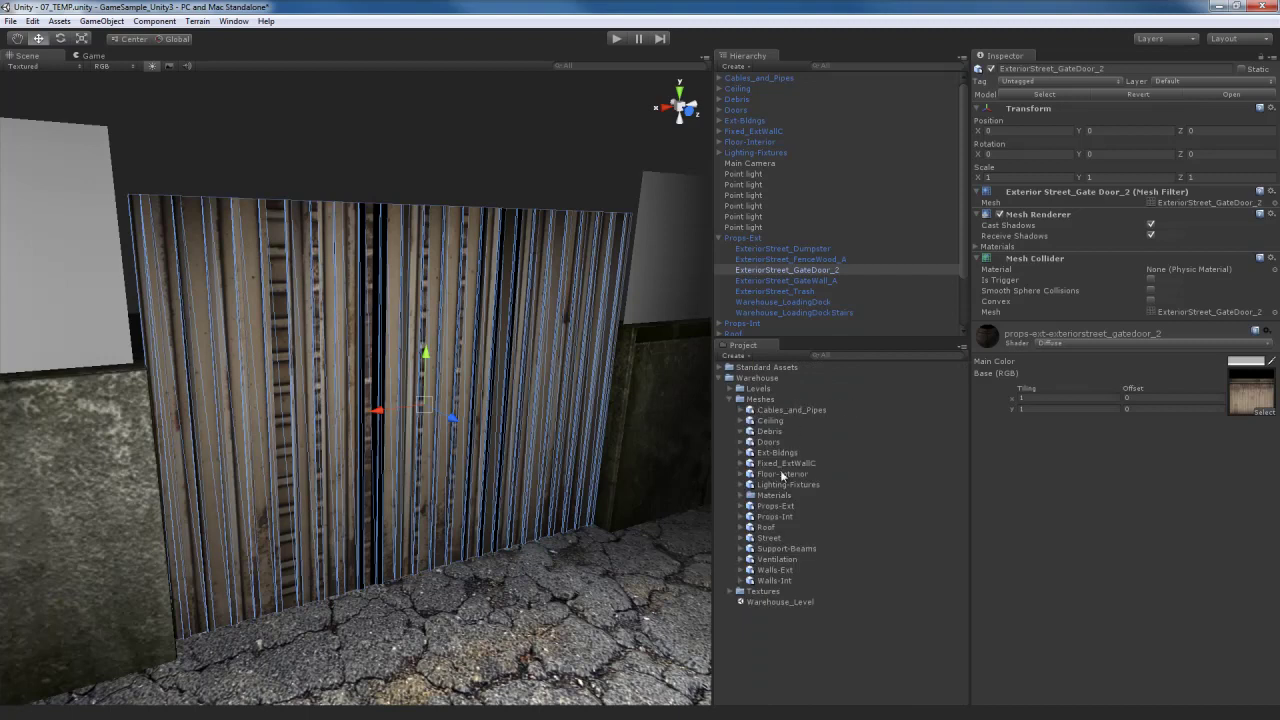
{"action": "left_click", "coordinate": [775, 507]}
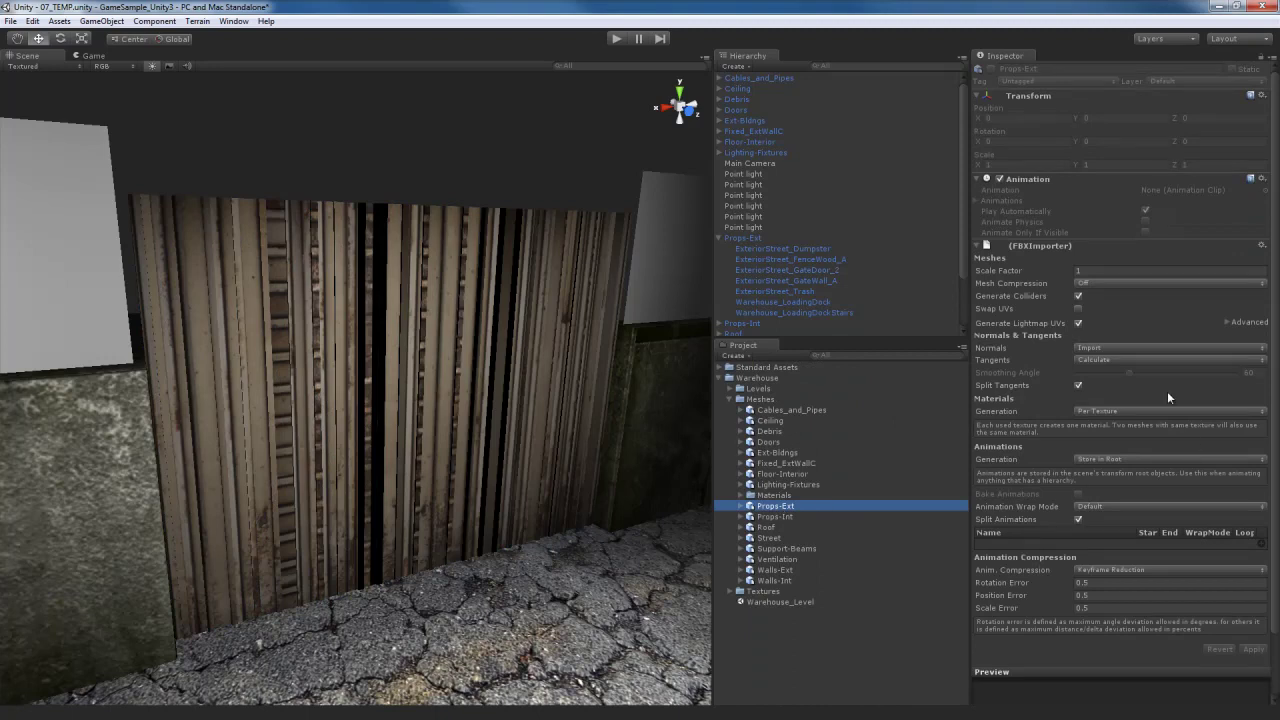
{"action": "left_click", "coordinate": [1078, 310]}
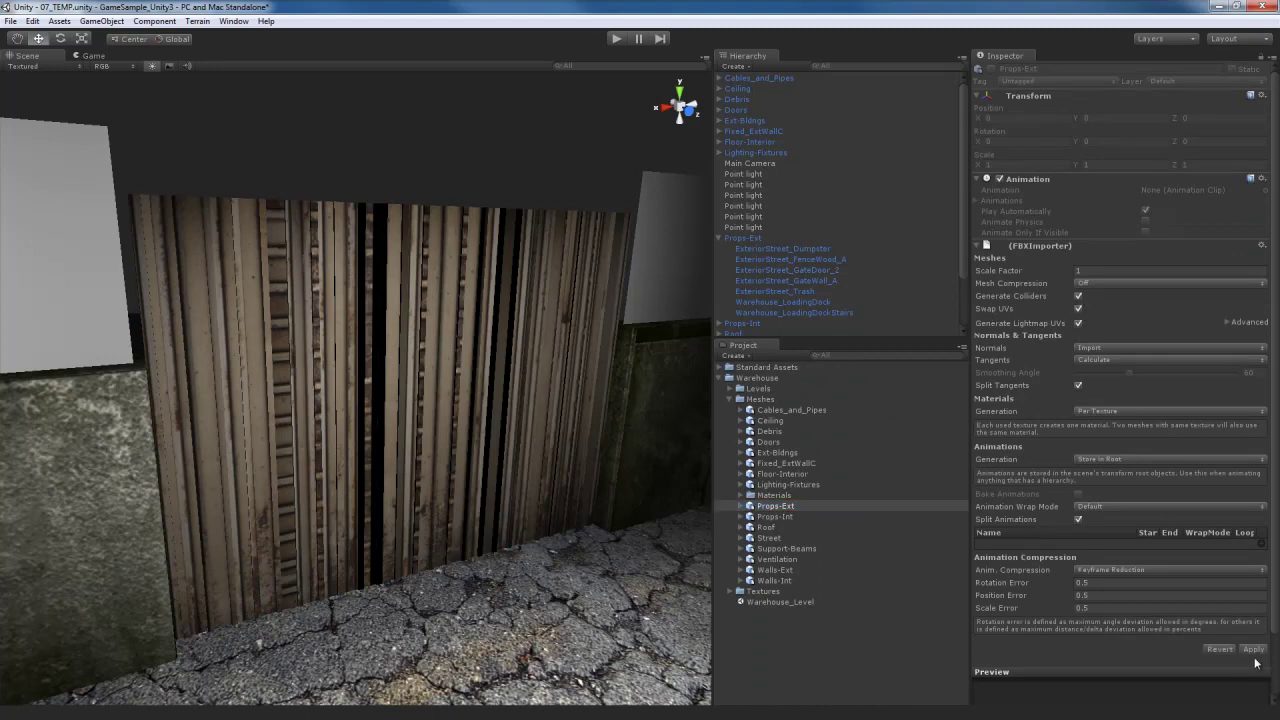
{"action": "left_click", "coordinate": [1253, 650]}
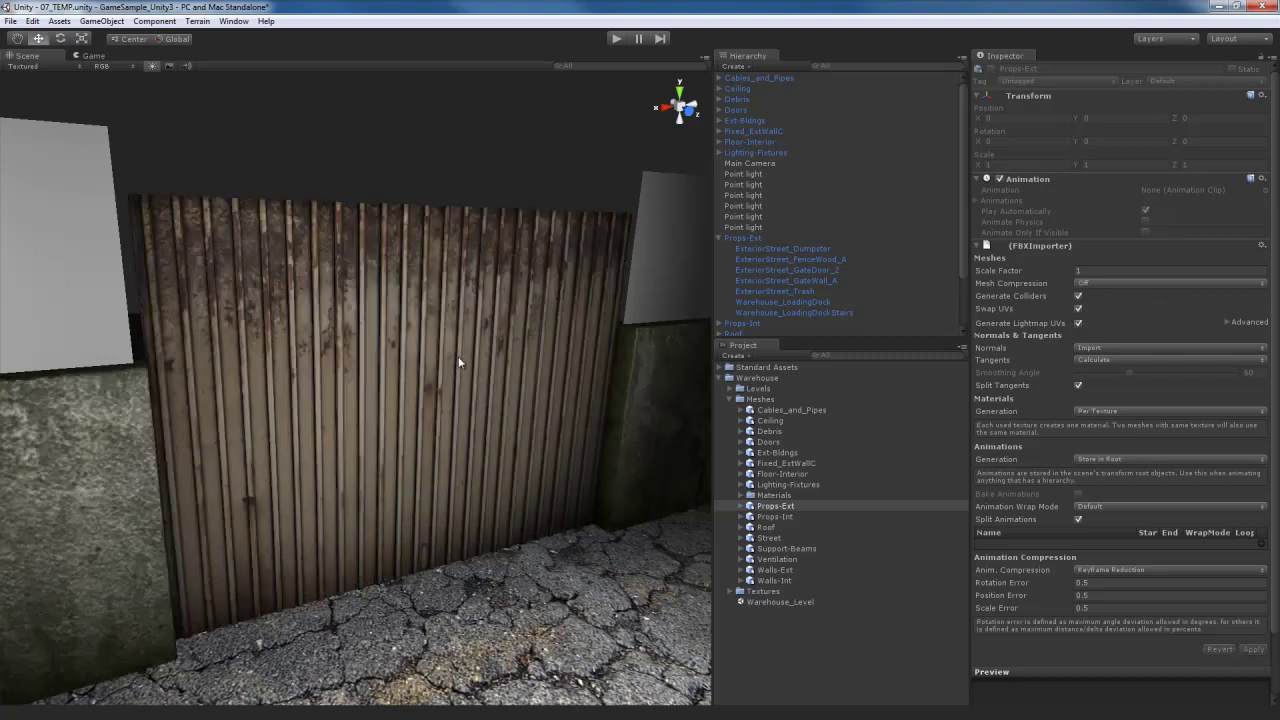
Step: Frame the gate door and change its material's shader to Bumped Specular
{"action": "left_click", "coordinate": [414, 341]}
{"action": "right_click_drag", "start_coordinate": [452, 398], "coordinate": [404, 414]}
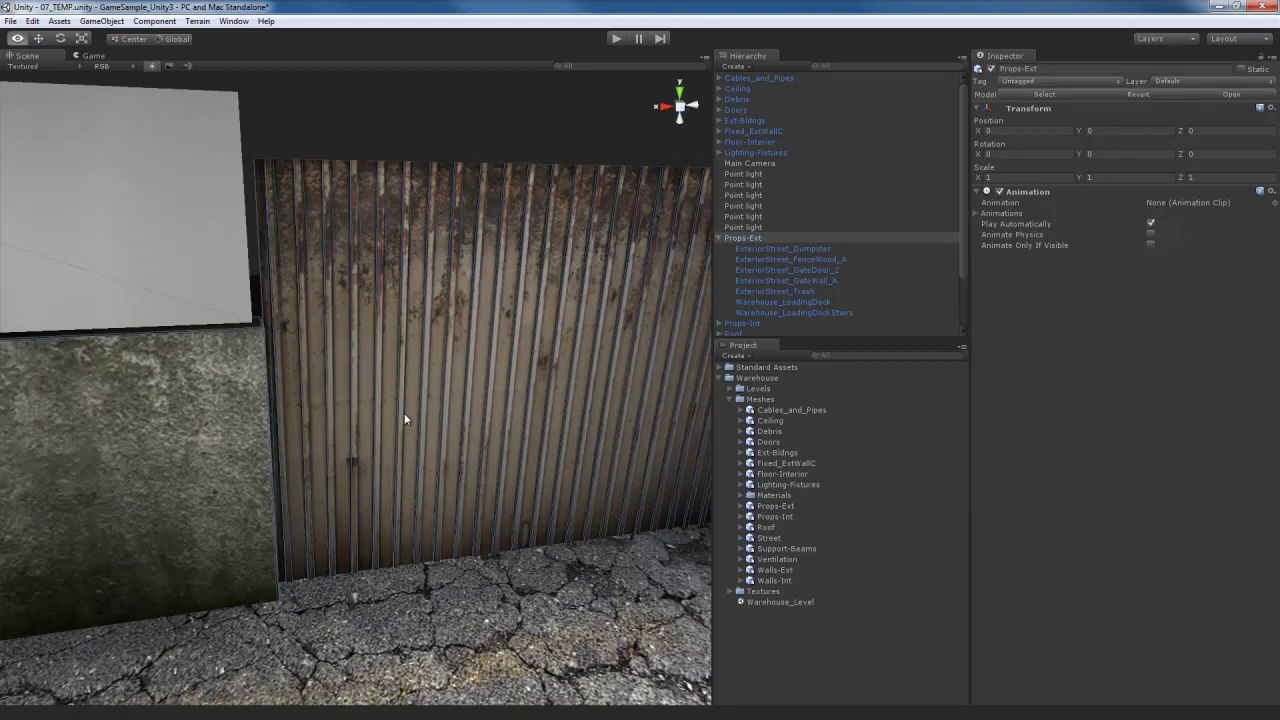
{"action": "scroll", "coordinate": [404, 413], "scroll_direction": "down", "scroll_amount": 3}
{"action": "left_click", "coordinate": [466, 347]}
{"action": "key", "text": "f"}
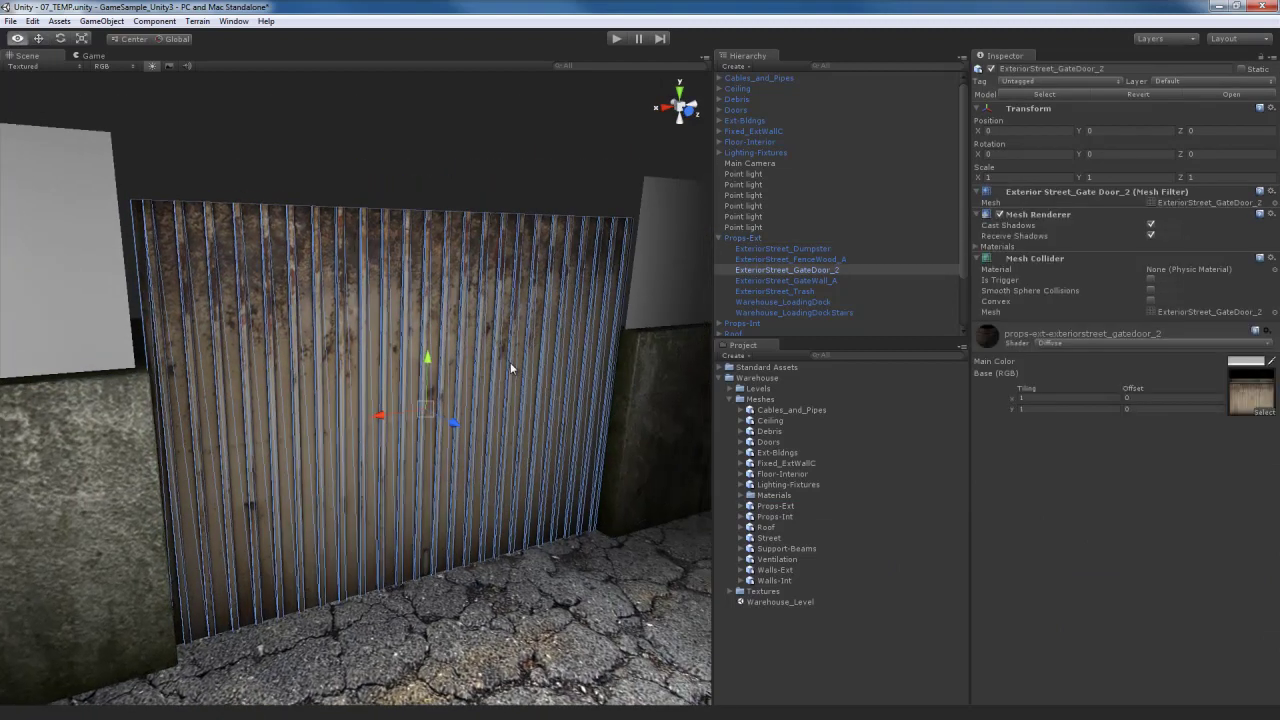
{"action": "right_click_drag", "start_coordinate": [510, 367], "coordinate": [548, 352]}
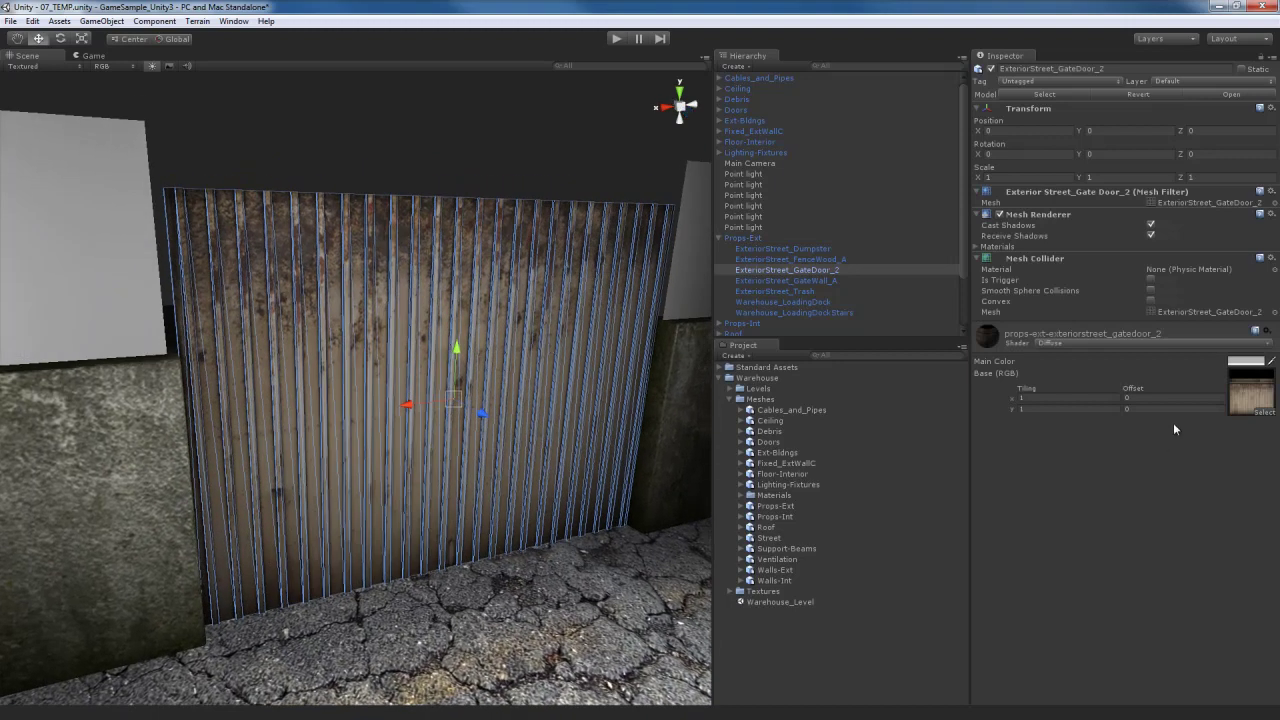
{"action": "left_click", "coordinate": [1114, 342]}
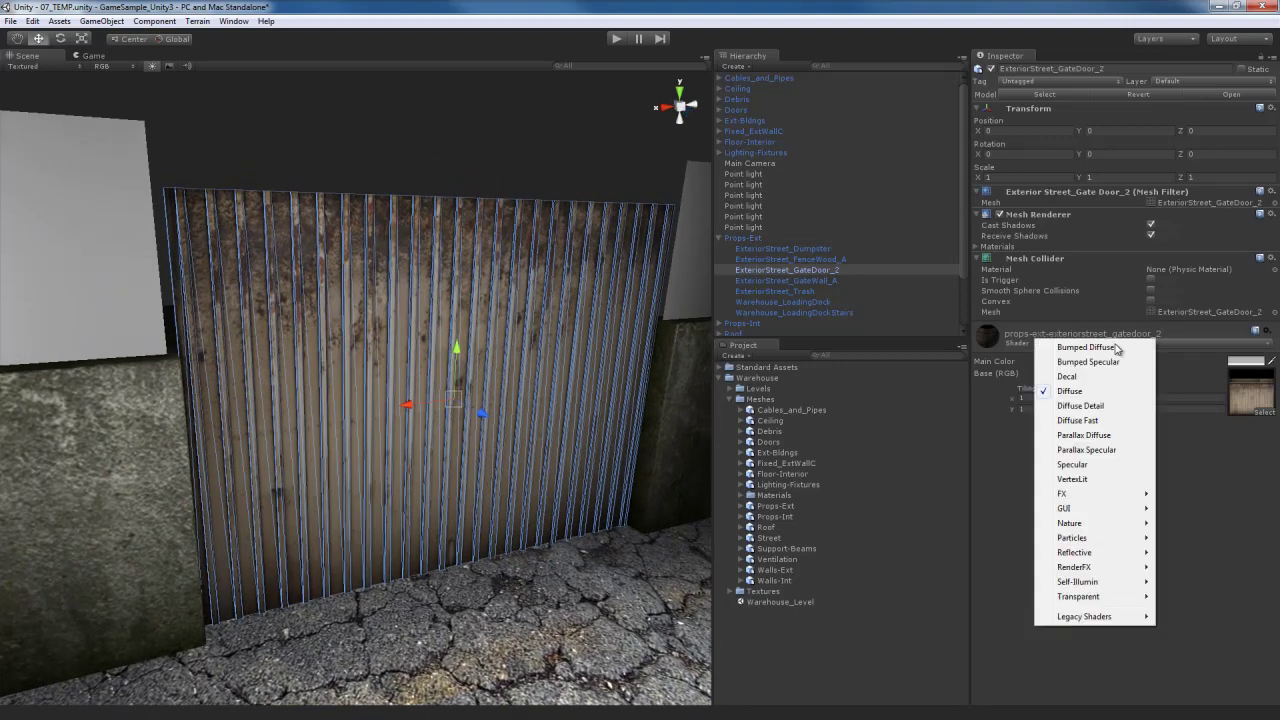
{"action": "left_click", "coordinate": [1088, 361]}
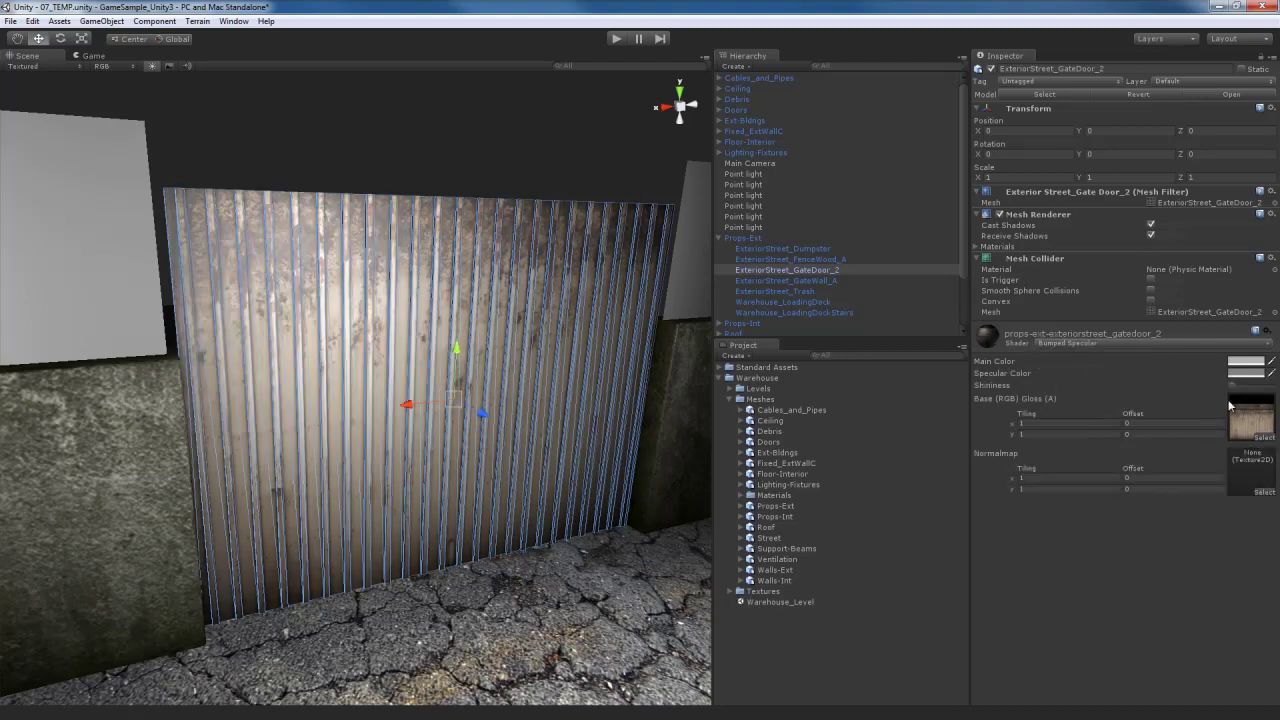
Step: Assign ExteriorStreet_GateDoor_2-Bump as the gate door material's normal map and fix the texture so it is marked as a normal map
{"action": "right_click_drag", "start_coordinate": [568, 398], "coordinate": [563, 339]}
{"action": "key", "text": "w"}
{"action": "key", "text": "s"}
{"action": "mouse_move", "coordinate": [552, 412]}
{"action": "middle_mouse_down"}
{"action": "mouse_move", "coordinate": [551, 383]}
{"action": "mouse_move", "coordinate": [551, 403]}
{"action": "middle_mouse_up"}
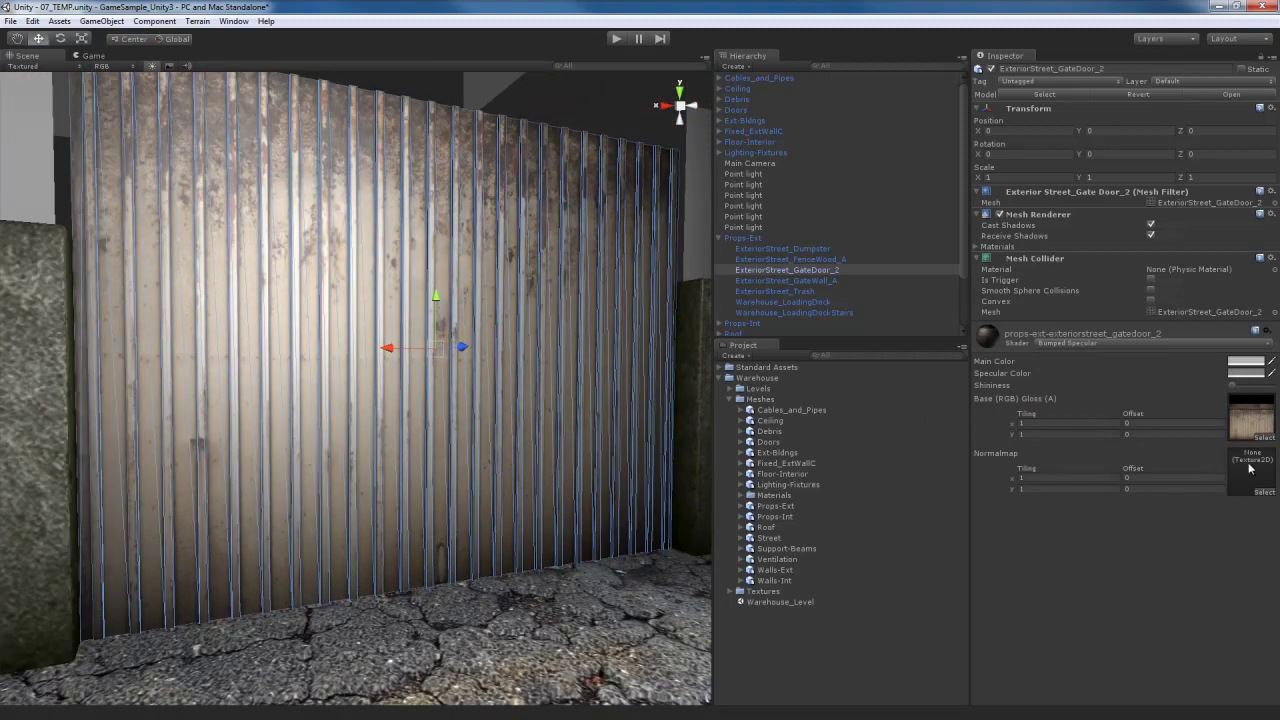
{"action": "left_click", "coordinate": [1247, 416]}
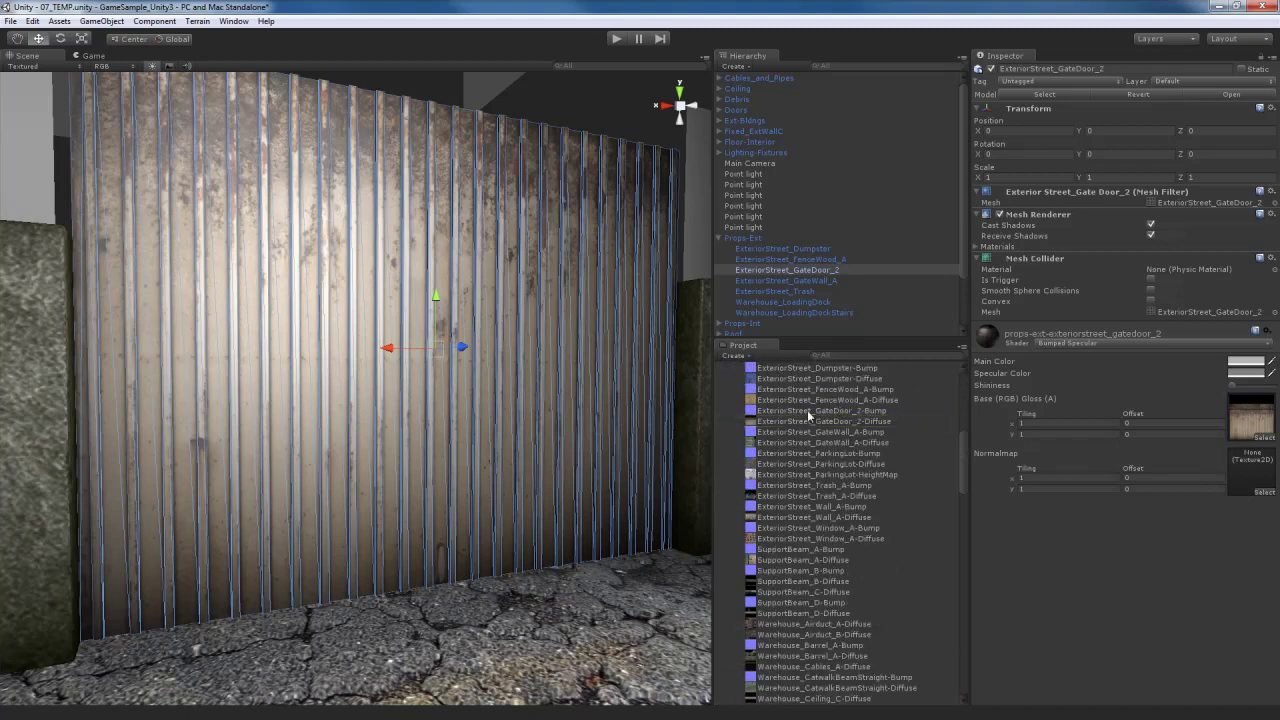
{"action": "left_click_drag", "start_coordinate": [807, 410], "coordinate": [1249, 482]}
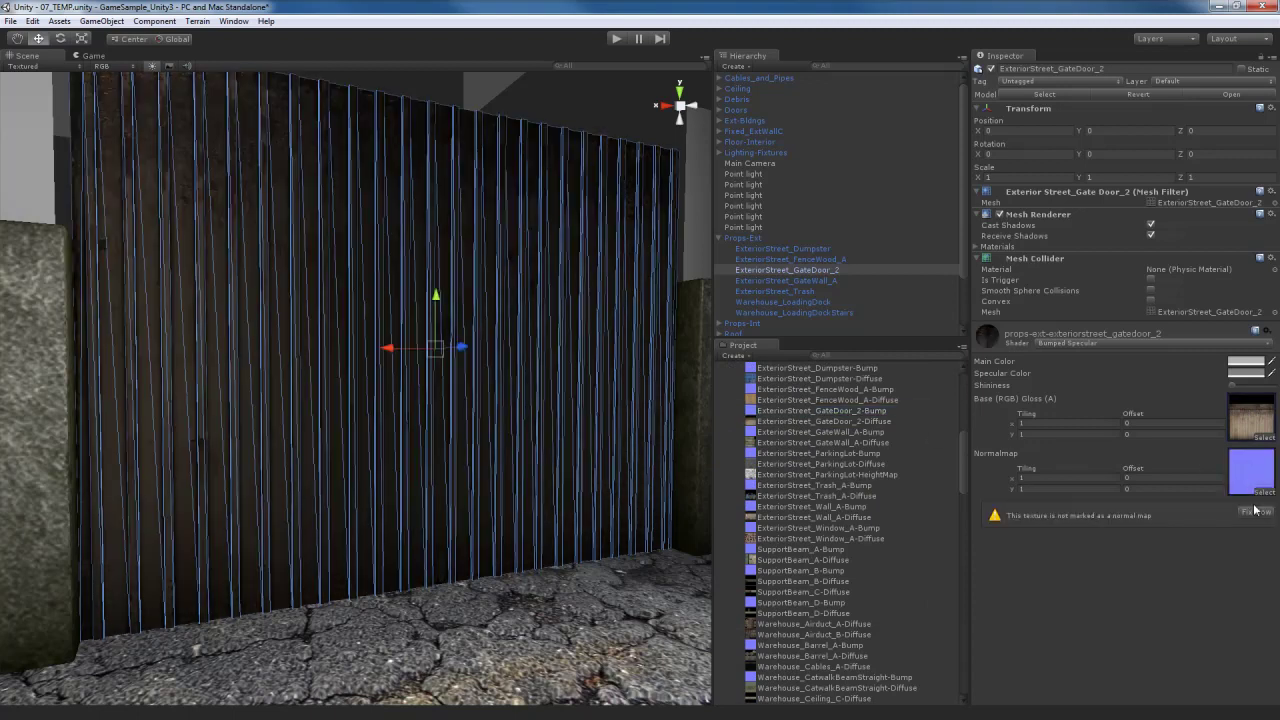
{"action": "left_click", "coordinate": [1255, 512]}
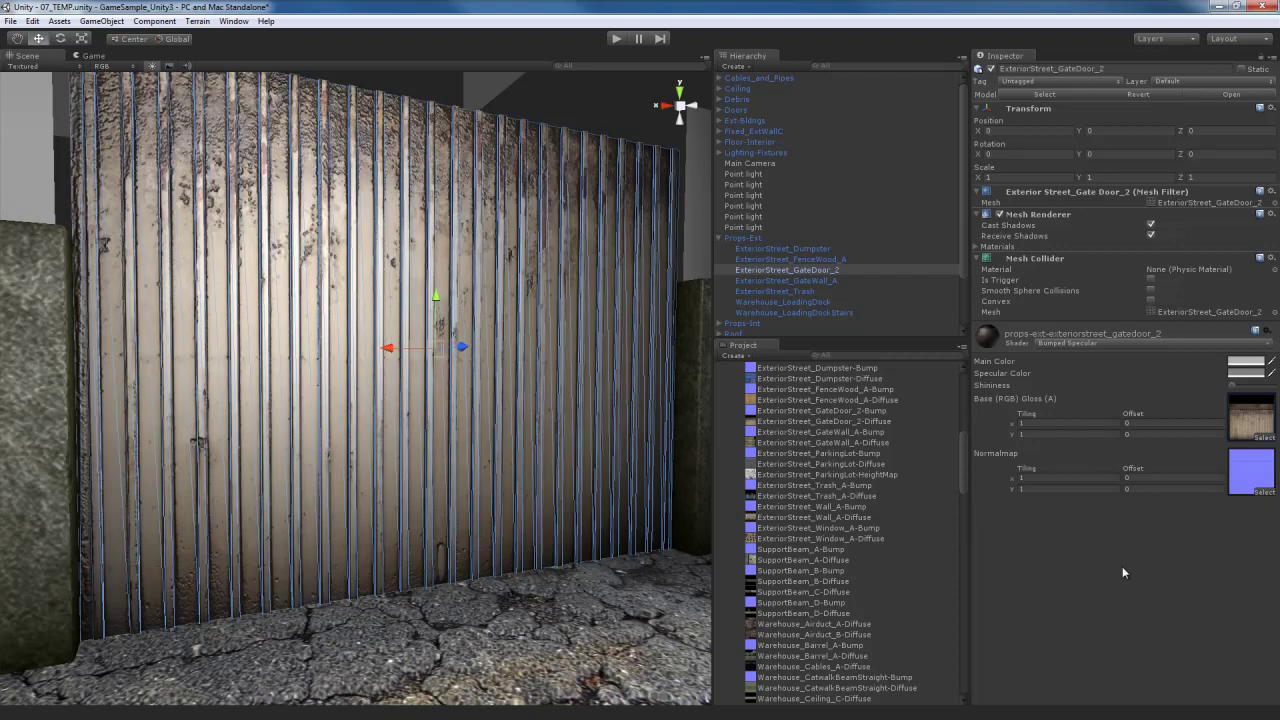
Step: Enable Generate Alpha from Greyscale on the ExteriorStreet_GateDoor_2-Diffuse texture and apply the import settings
{"action": "left_click_drag", "start_coordinate": [542, 446], "coordinate": [419, 411], "text": "alt"}
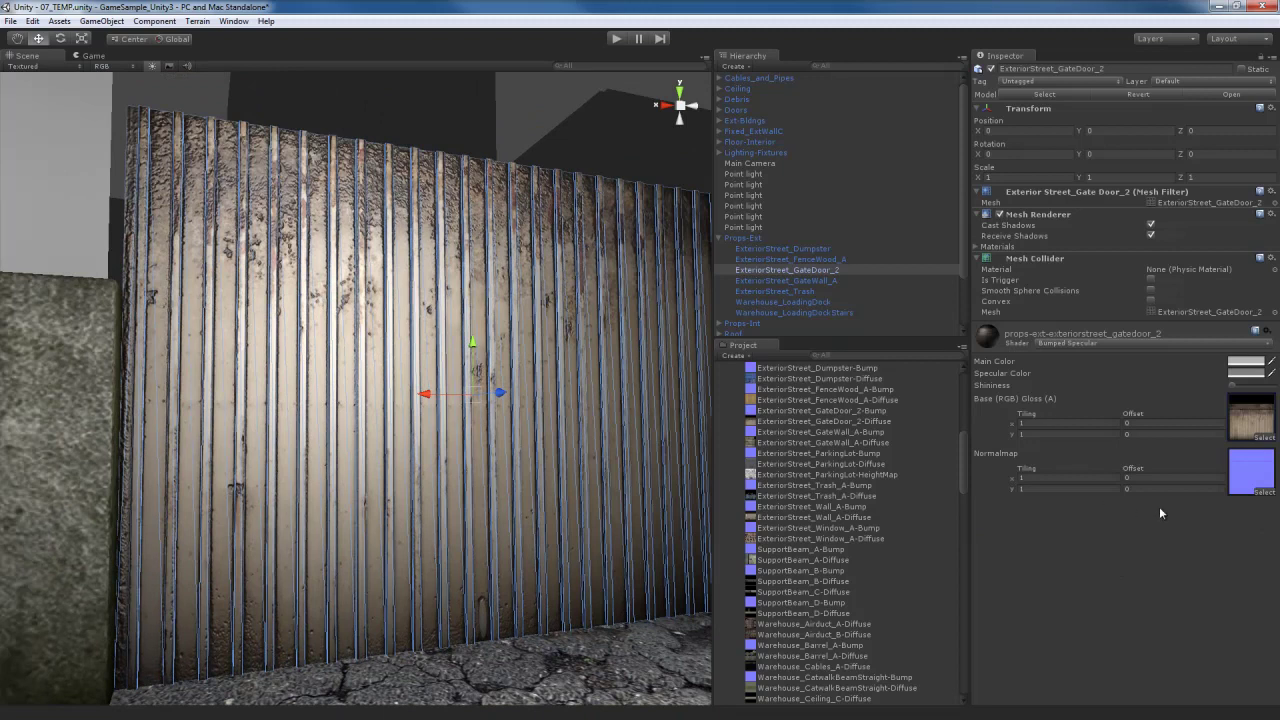
{"action": "left_click", "coordinate": [1250, 418]}
{"action": "left_click", "coordinate": [855, 421]}
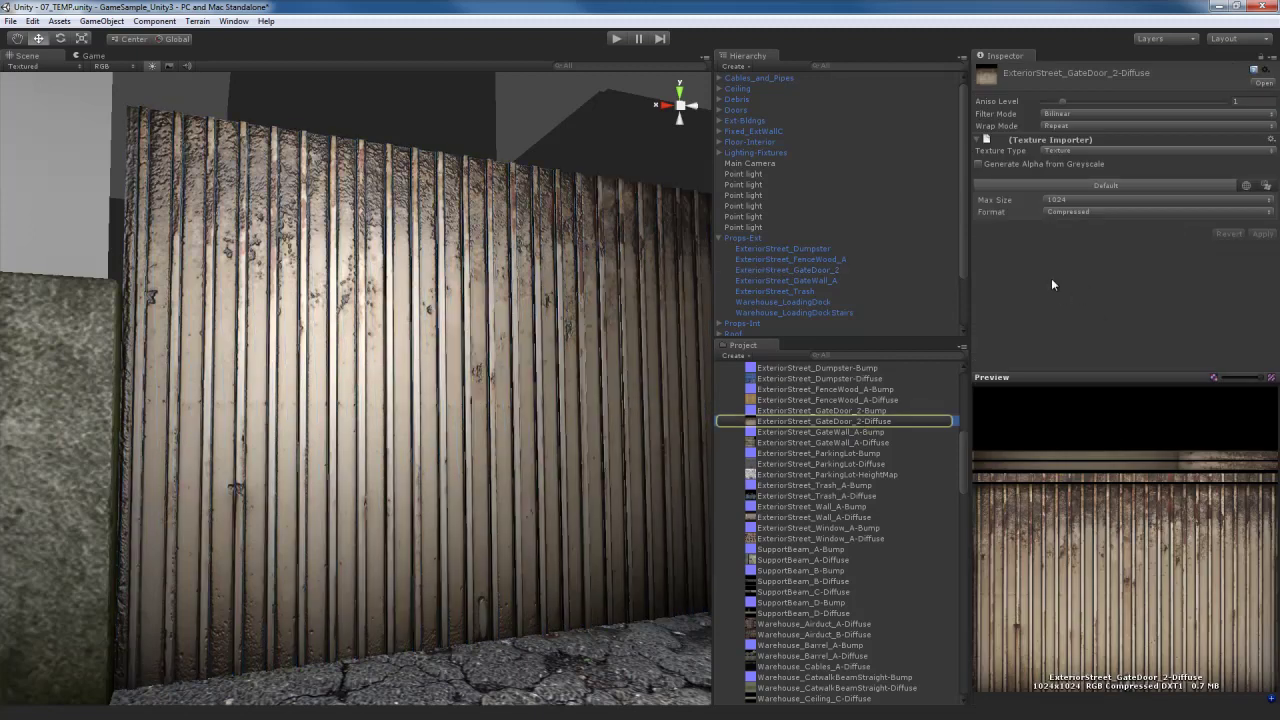
{"action": "left_click", "coordinate": [998, 164]}
{"action": "left_click", "coordinate": [1262, 234]}
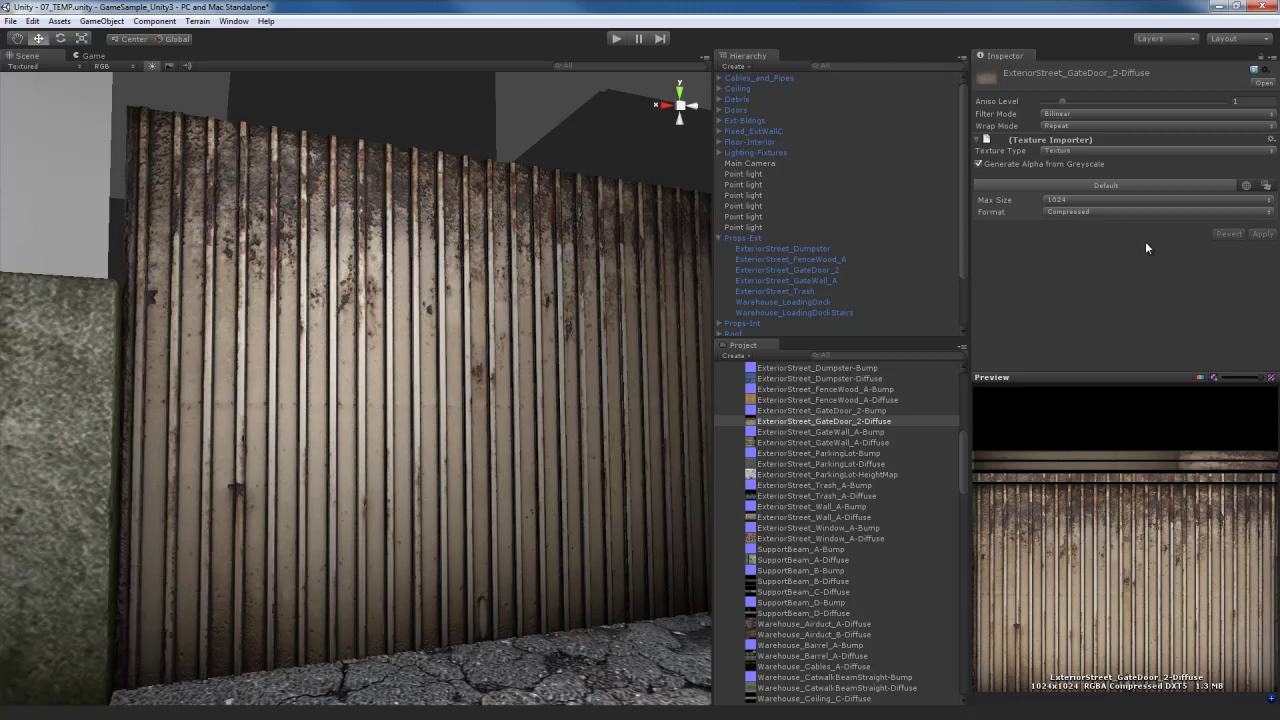
Step: Select the Warehouse_DebrisPile_B_1 mound beside the gate wall and assign Warehouse_DebrisPile_B-Diffuse as its base texture
{"action": "right_click_drag", "start_coordinate": [513, 387], "coordinate": [499, 257]}
{"action": "key", "text": "w"}
{"action": "left_click_drag", "start_coordinate": [499, 256], "coordinate": [482, 386], "text": "alt"}
{"action": "left_click", "coordinate": [482, 386]}
{"action": "key", "text": "f"}
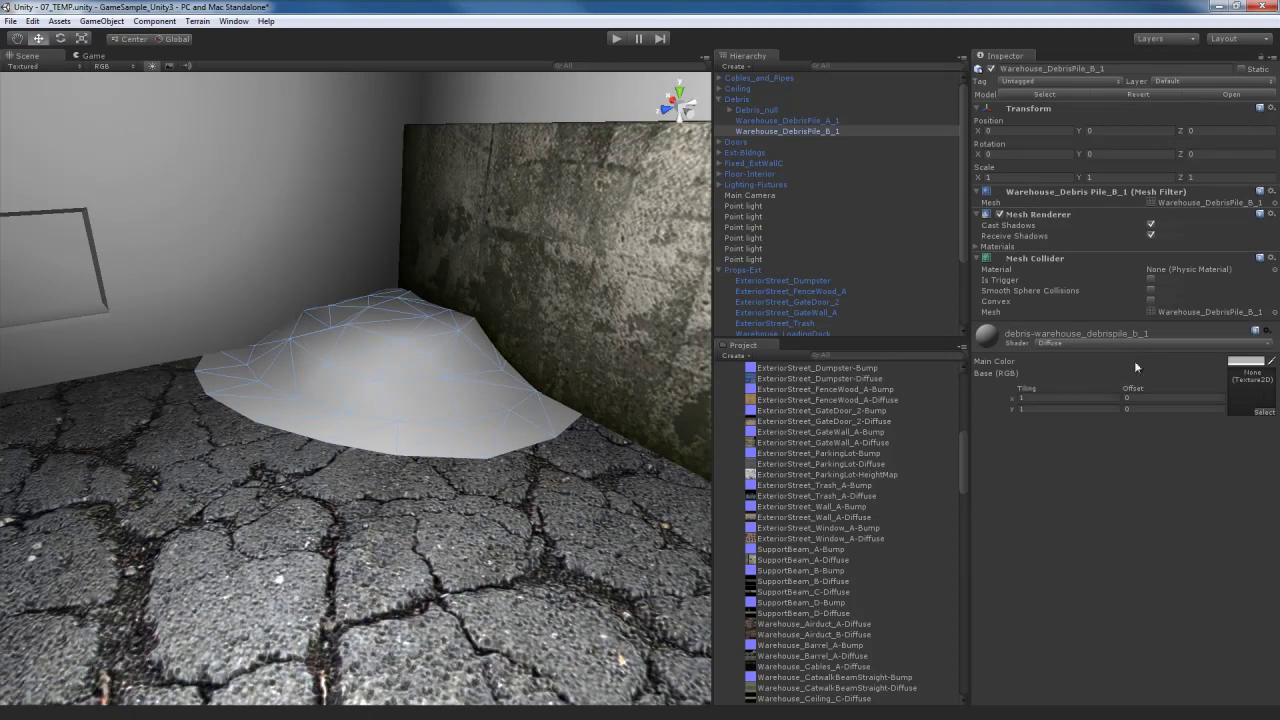
{"action": "left_click", "coordinate": [1264, 412]}
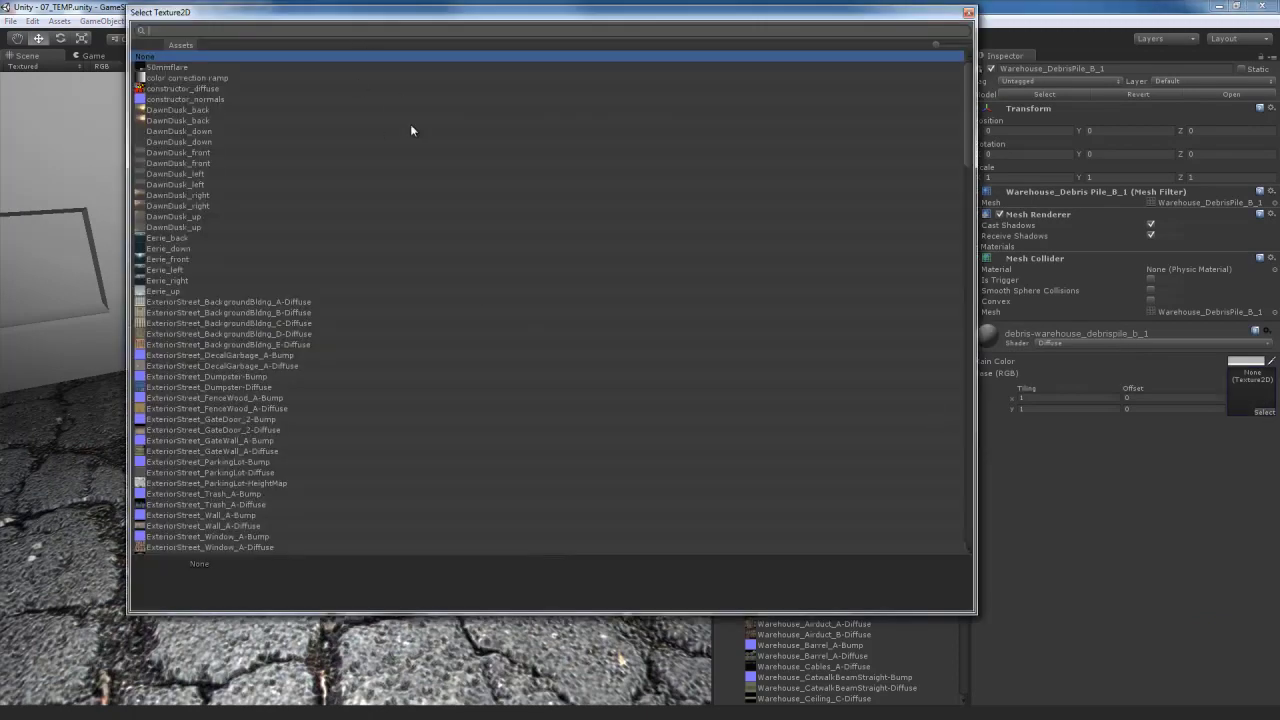
{"action": "type", "text": "debris"}
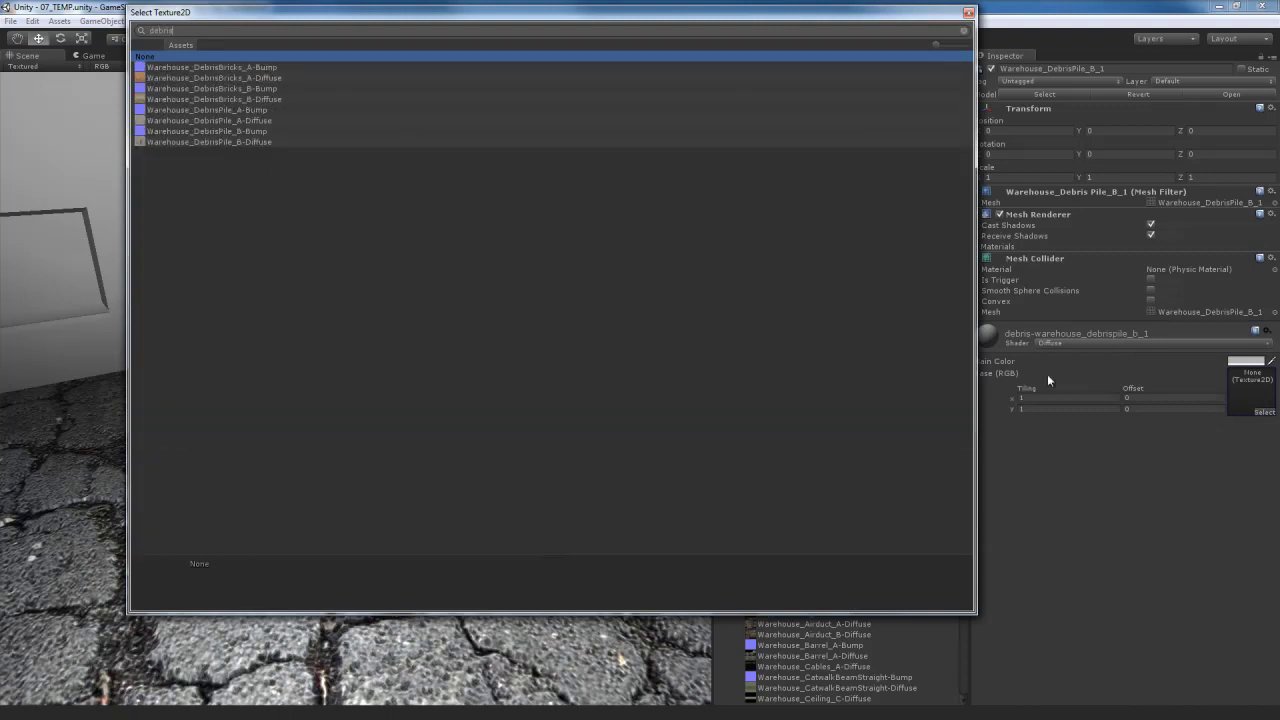
{"action": "double_click", "coordinate": [239, 142]}
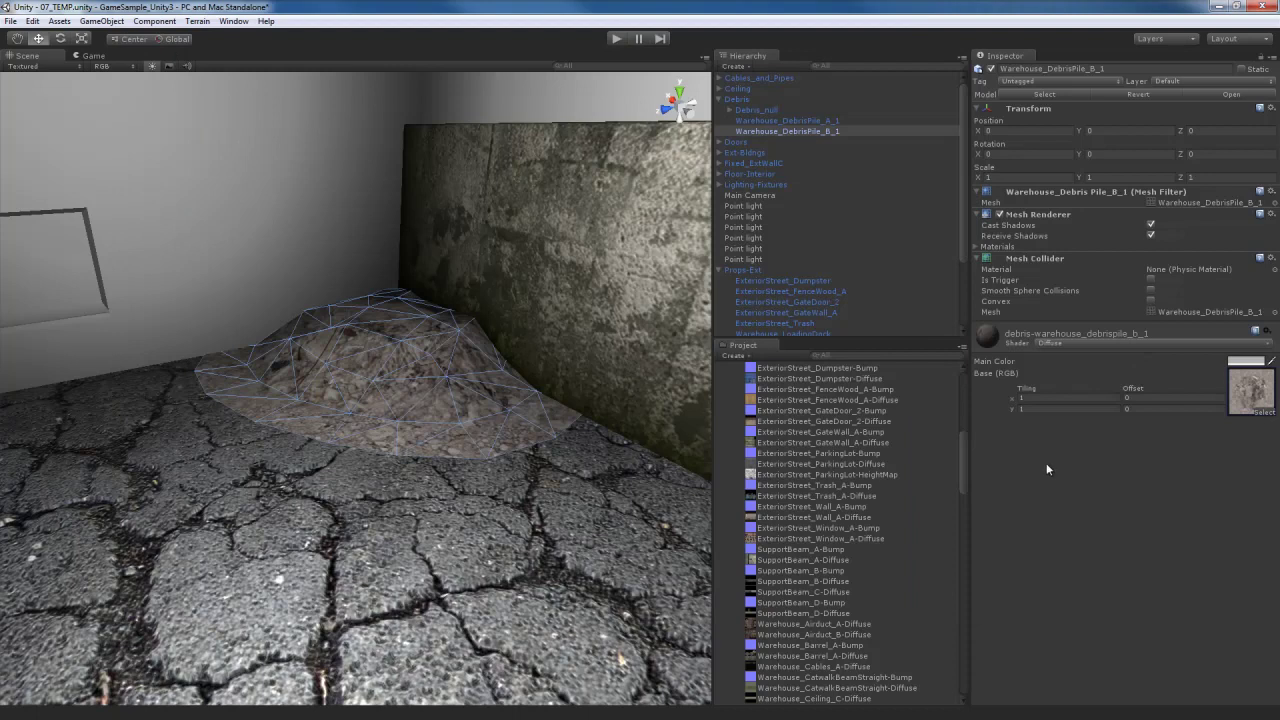
Step: Change the debris pile material's shader to Bumped Diffuse and assign Warehouse_DebrisPile_B-Bump as its normal map
{"action": "left_click", "coordinate": [1124, 342]}
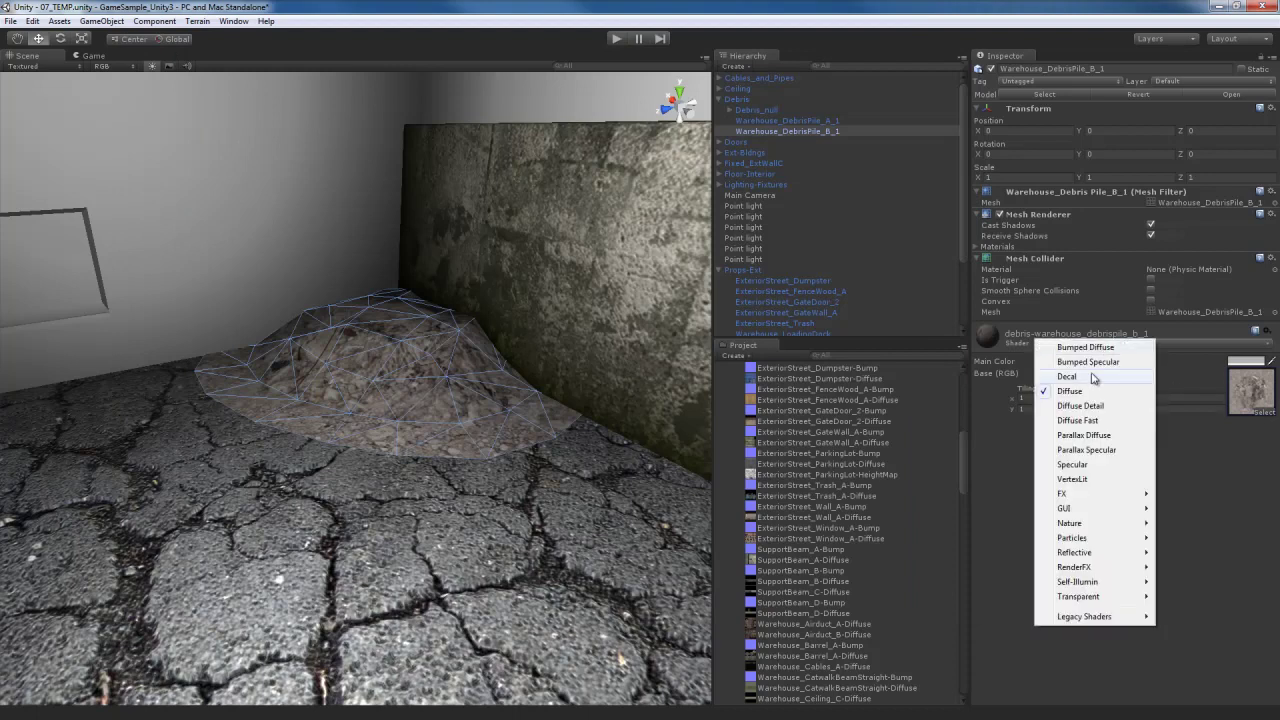
{"action": "left_click", "coordinate": [1088, 348]}
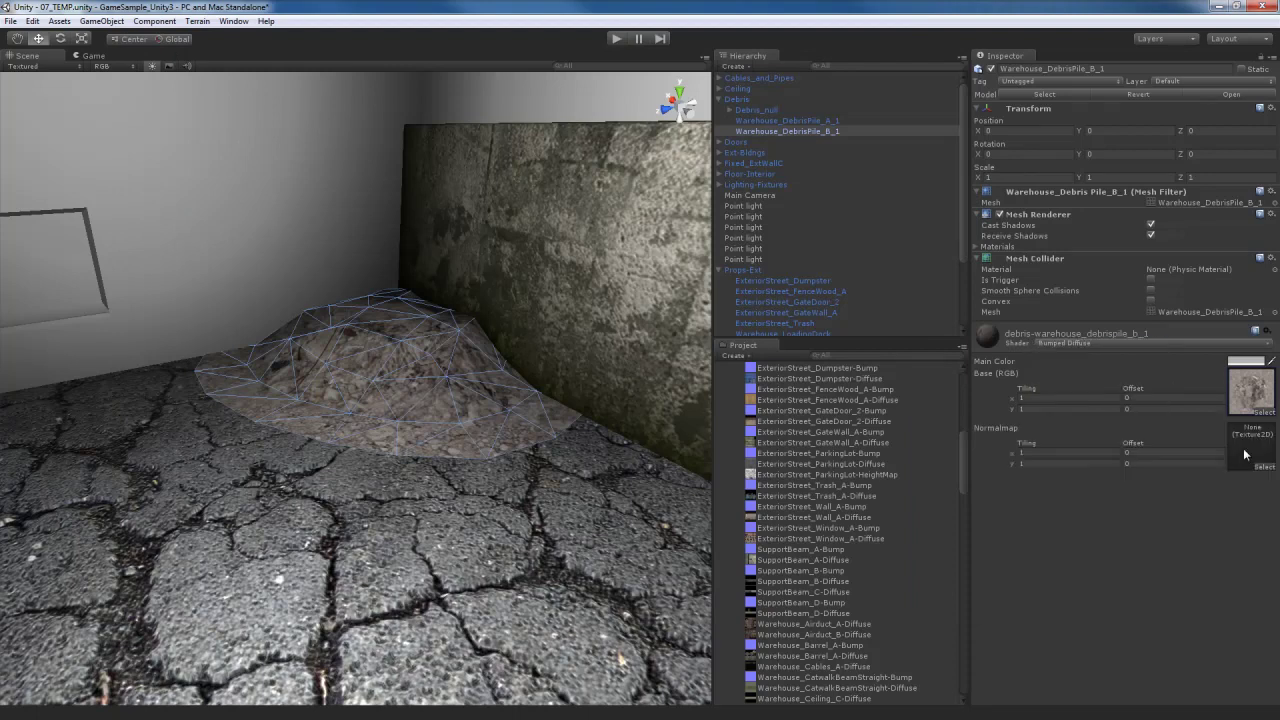
{"action": "scroll", "coordinate": [820, 495], "scroll_direction": "down", "scroll_amount": 10}
{"action": "left_click", "coordinate": [860, 491]}
{"action": "left_click_drag", "start_coordinate": [860, 493], "coordinate": [1252, 448]}
Step: Examine the debris pile's surface relief and its outer edge against the asphalt from several angles
{"action": "key", "text": "f"}
{"action": "left_click_drag", "start_coordinate": [445, 477], "coordinate": [443, 416], "text": "alt"}
{"action": "left_click", "coordinate": [443, 416]}
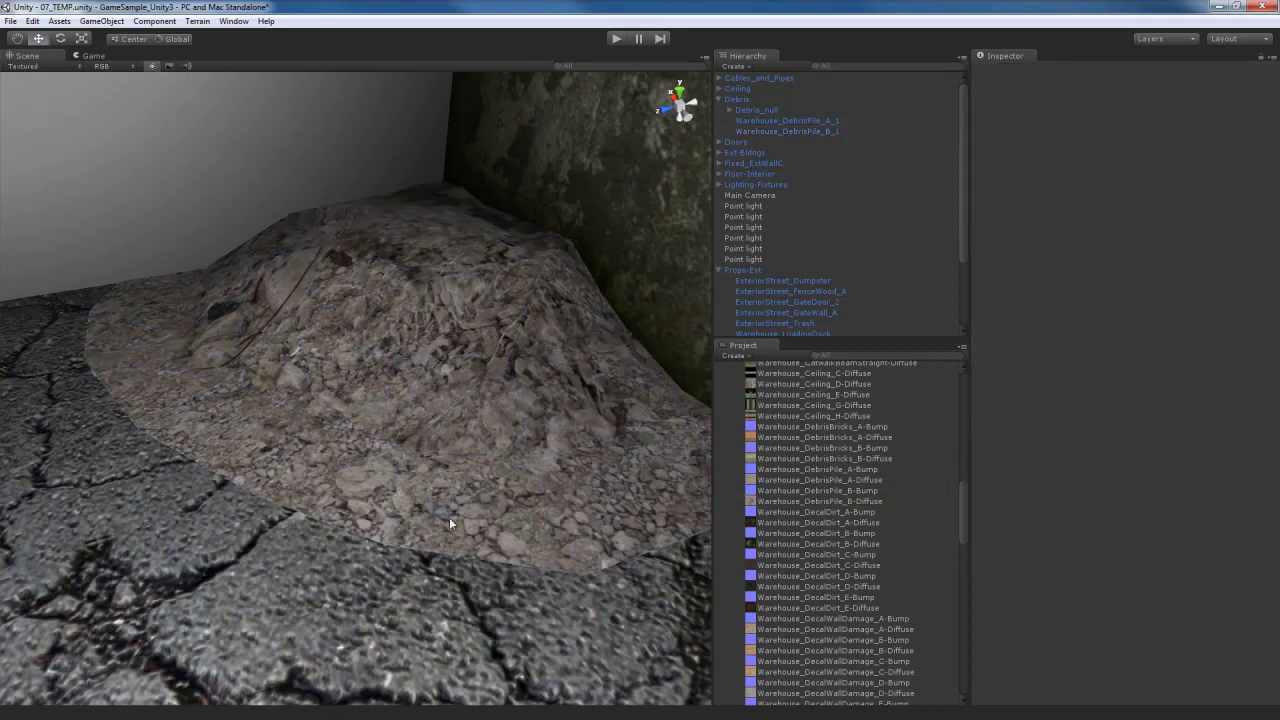
{"action": "left_click_drag", "start_coordinate": [454, 493], "coordinate": [454, 464], "text": "alt"}
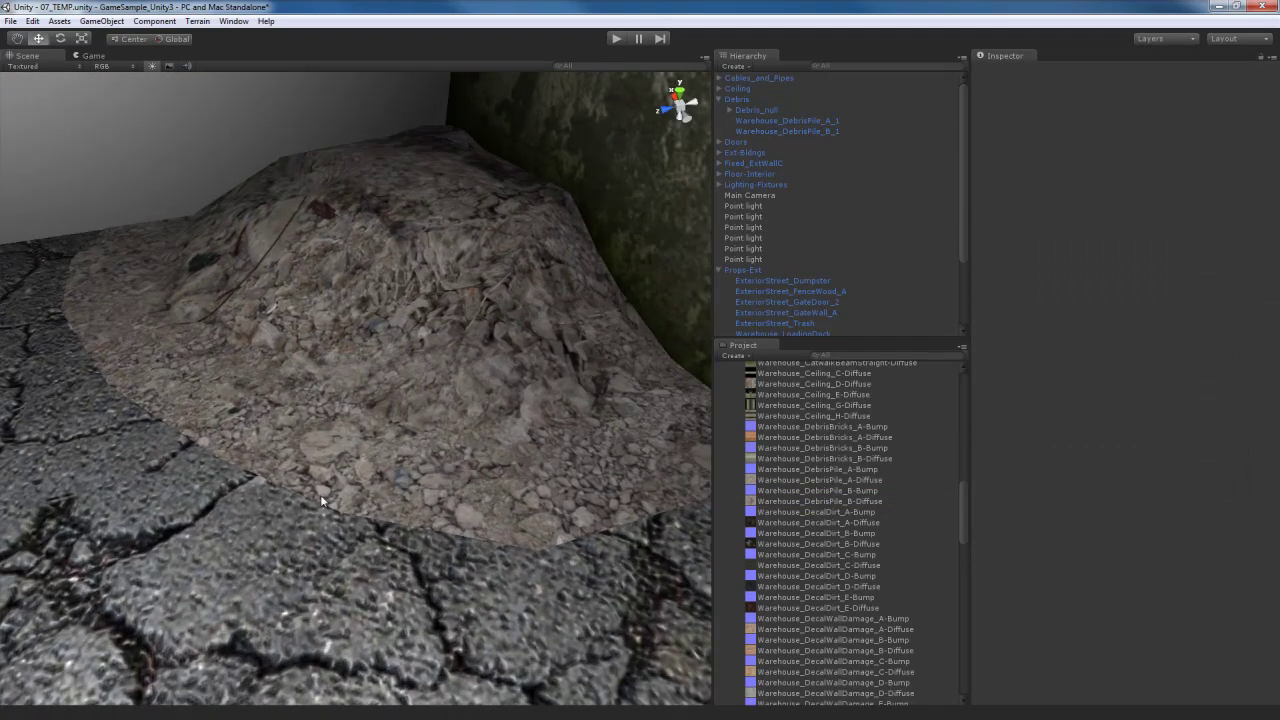
{"action": "left_click_drag", "start_coordinate": [278, 461], "coordinate": [212, 410], "text": "alt"}
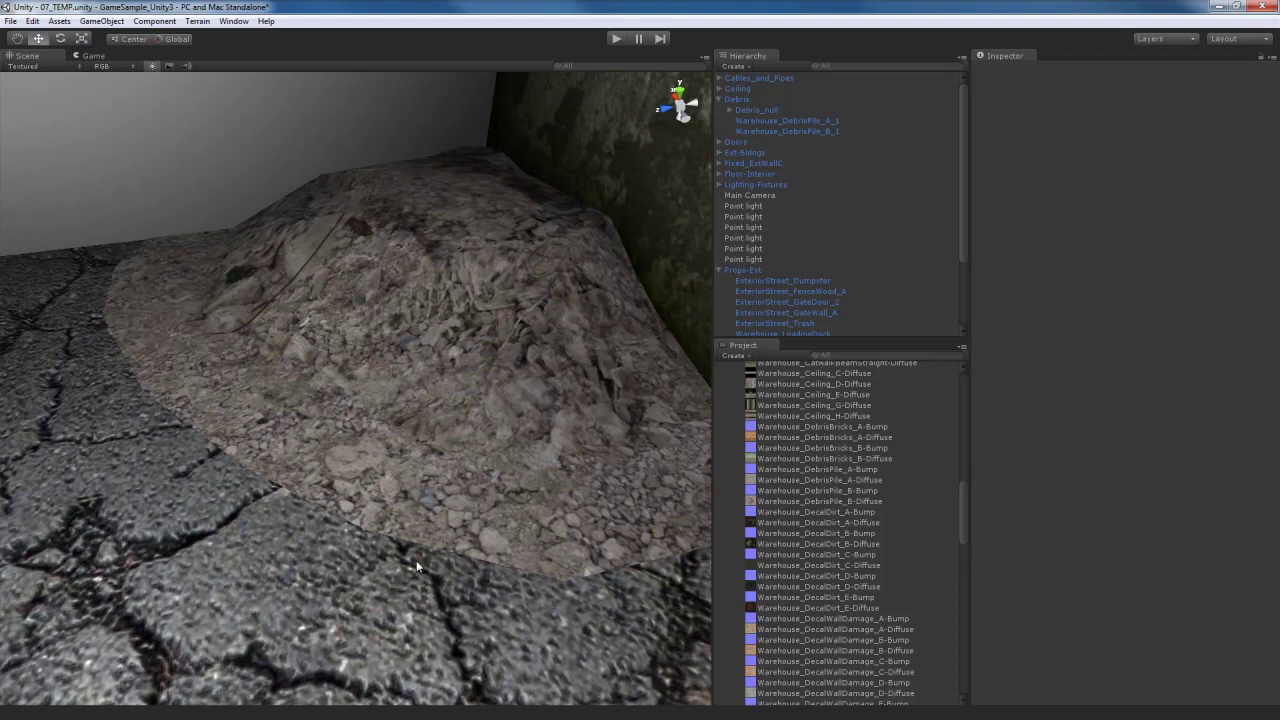
{"action": "right_click_drag", "start_coordinate": [452, 566], "coordinate": [464, 574], "text": "alt"}
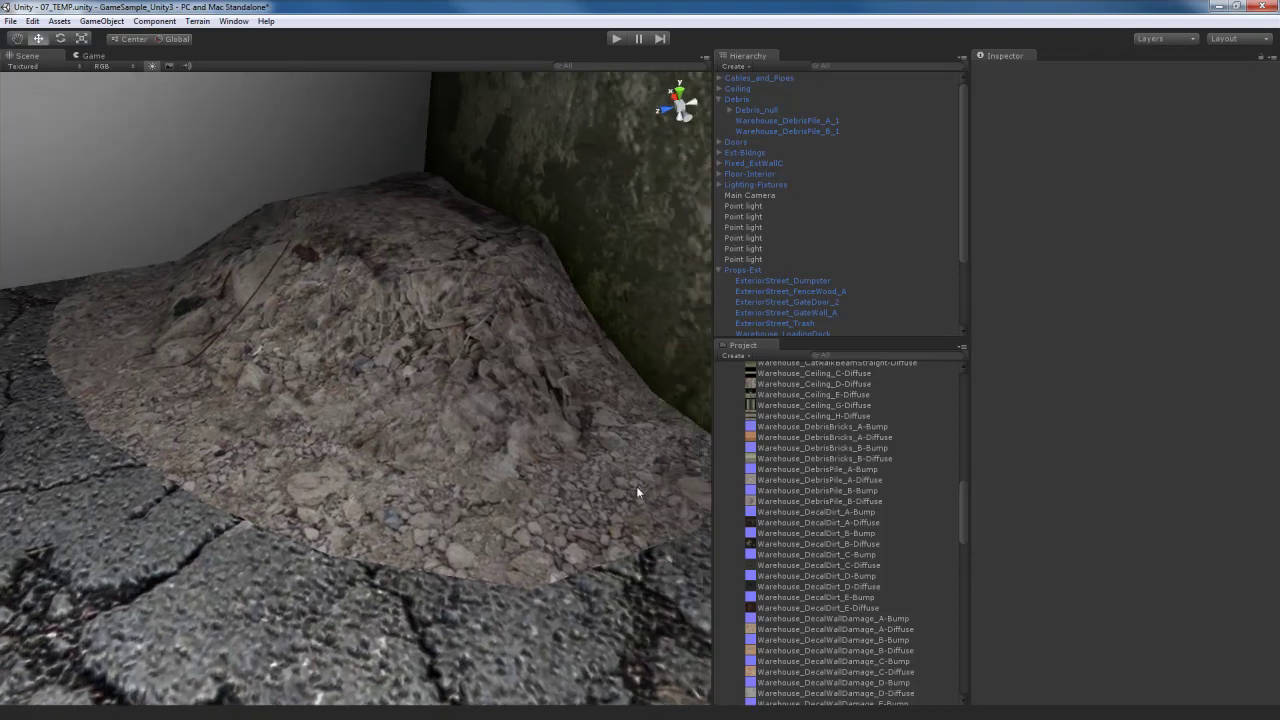
{"action": "middle_click_drag", "start_coordinate": [432, 518], "coordinate": [448, 521]}
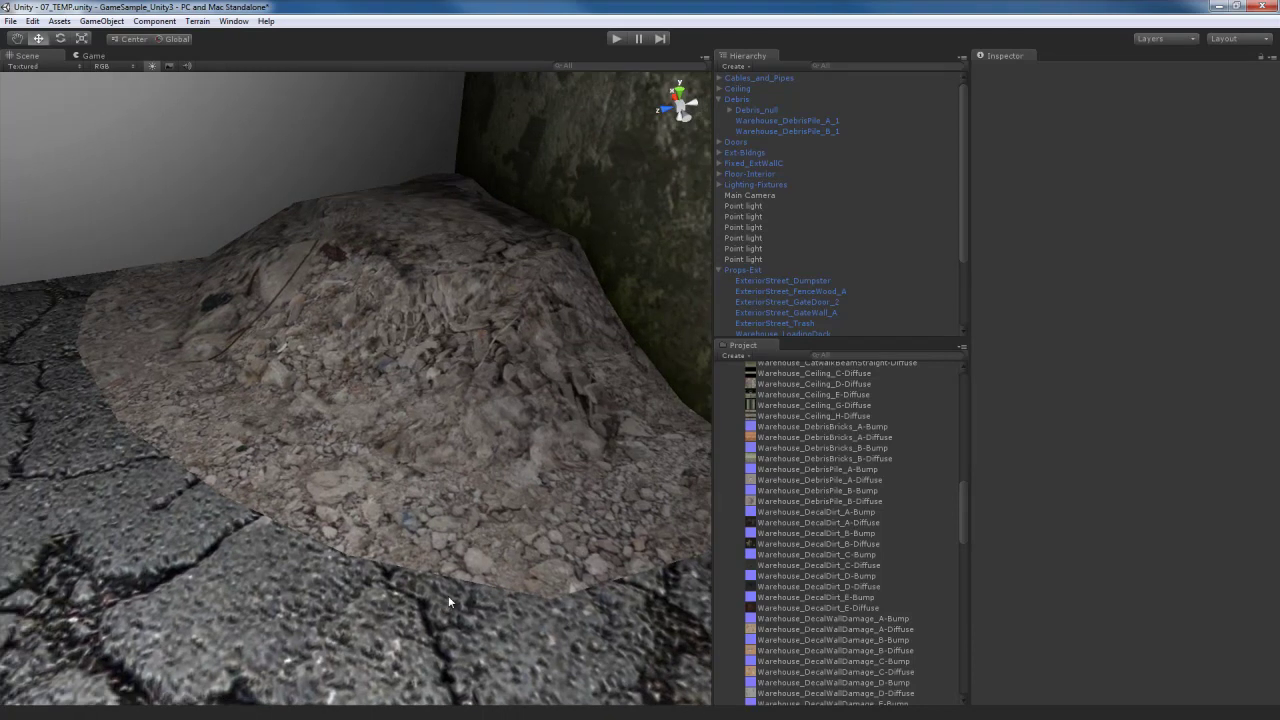
{"action": "right_click_drag", "start_coordinate": [447, 597], "coordinate": [461, 545], "text": "alt"}
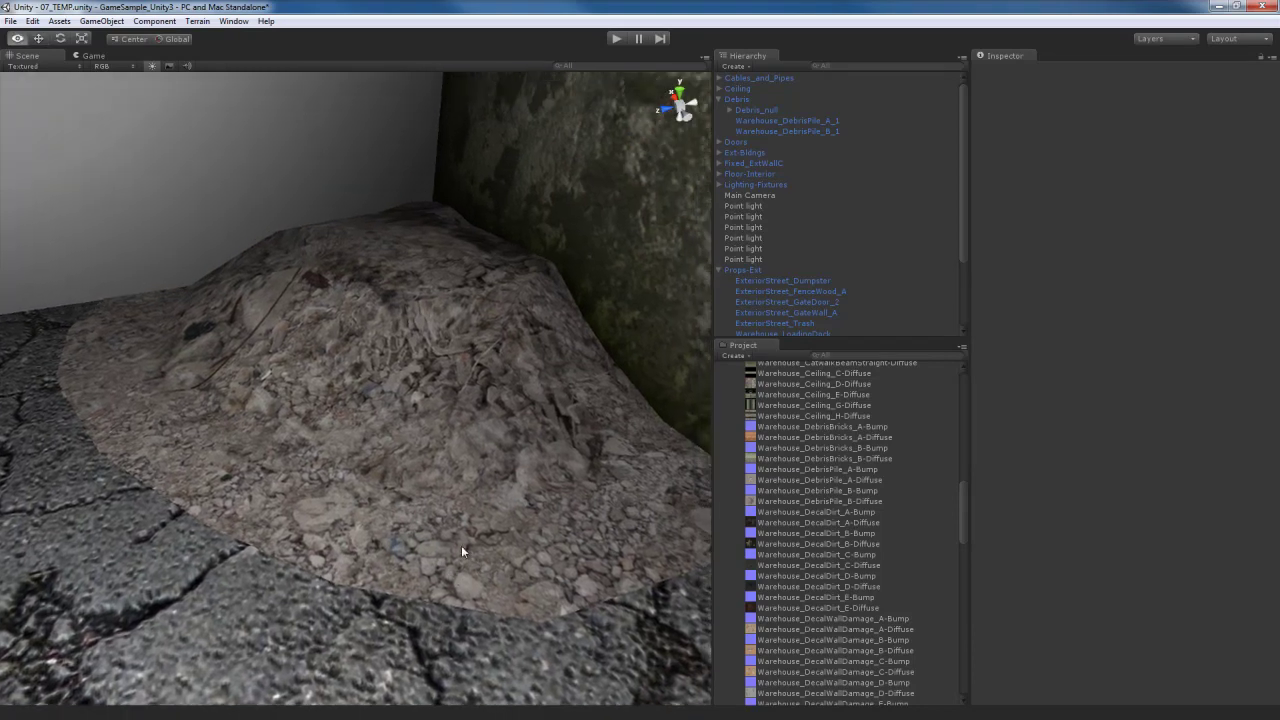
{"action": "scroll", "coordinate": [461, 545], "scroll_direction": "down", "scroll_amount": 3, "text": "alt"}
{"action": "scroll", "coordinate": [462, 546], "scroll_direction": "up", "scroll_amount": 1, "text": "alt"}
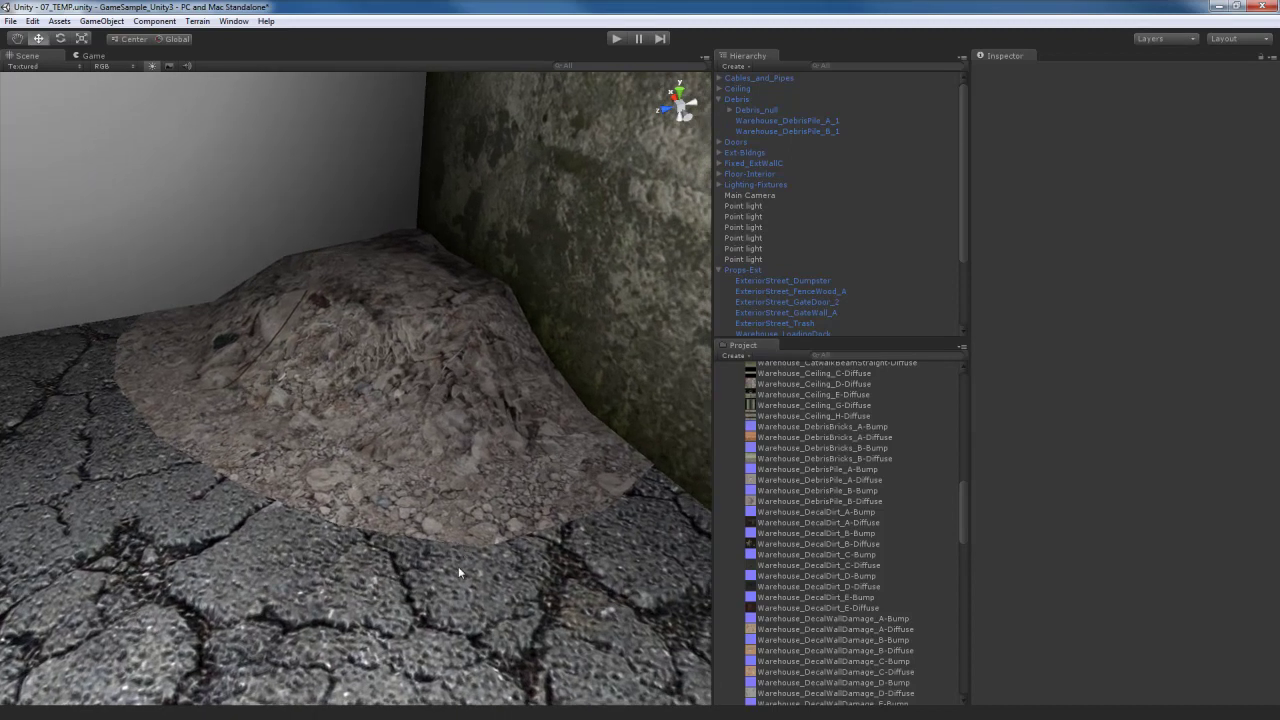
Step: Fix the debris pile's bump texture so it is marked as a normal map and change the material's shader to Transparent/Bumped Diffuse
{"action": "left_click", "coordinate": [461, 436]}
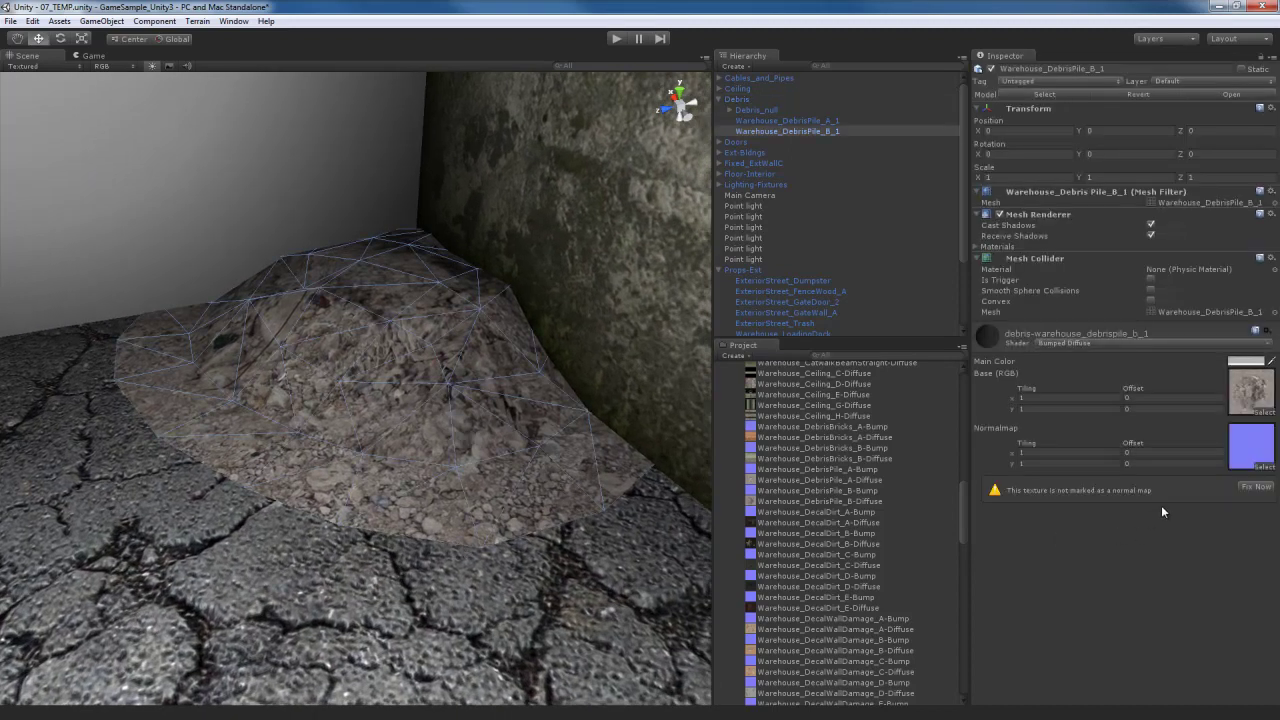
{"action": "left_click", "coordinate": [1256, 487]}
{"action": "left_click", "coordinate": [1075, 343]}
{"action": "mouse_move", "coordinate": [1105, 597]}
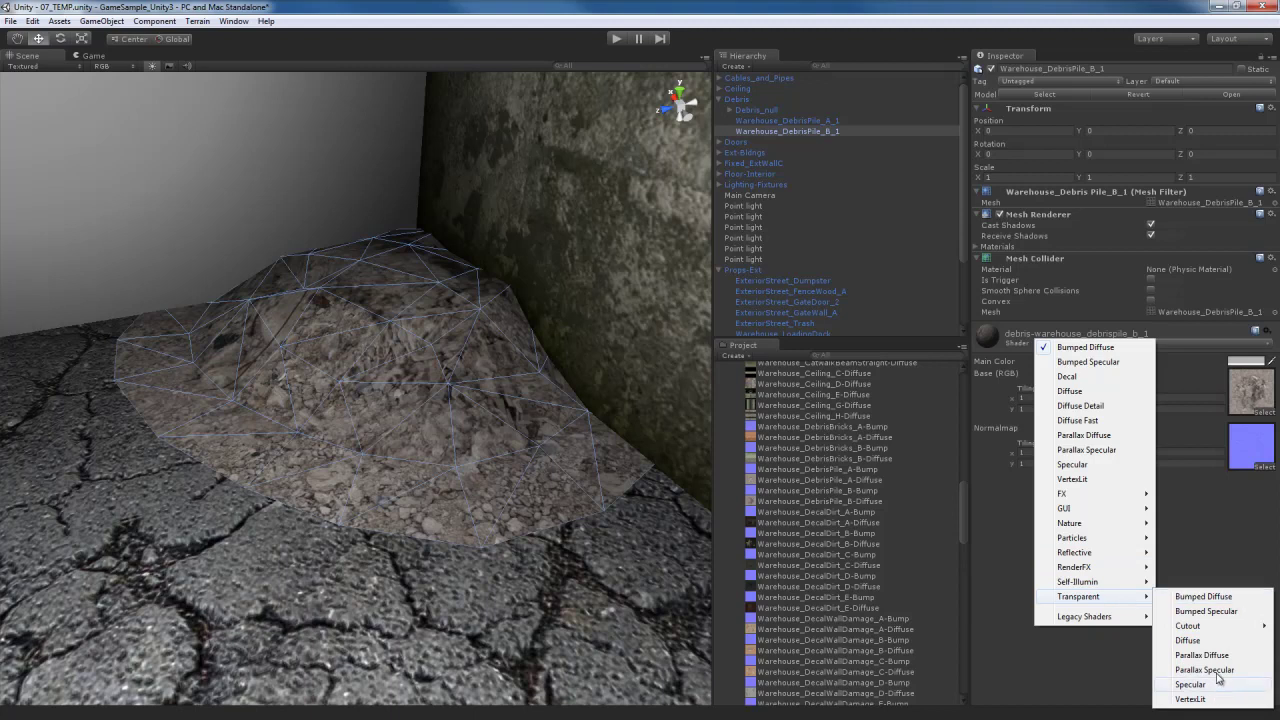
{"action": "left_click", "coordinate": [1203, 596]}
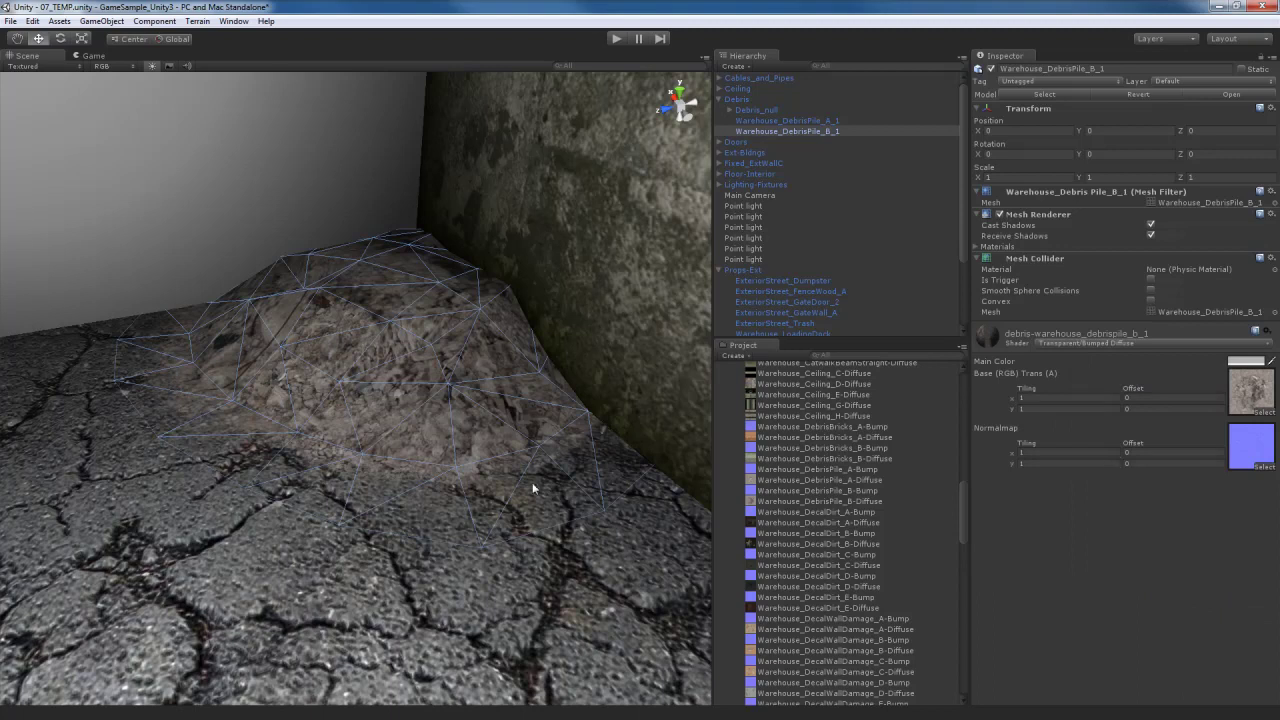
Step: Inspect the debris pile's blended edge up close and preview the alpha channel of the Warehouse_DebrisPile_B-Diffuse texture
{"action": "key", "text": "w"}
{"action": "right_click_drag", "start_coordinate": [434, 417], "coordinate": [397, 469]}
{"action": "key", "text": "s"}
{"action": "left_click_drag", "start_coordinate": [388, 433], "coordinate": [591, 344], "text": "alt"}
{"action": "left_click_drag", "start_coordinate": [502, 353], "coordinate": [533, 466], "text": "alt"}
{"action": "left_click", "coordinate": [865, 501]}
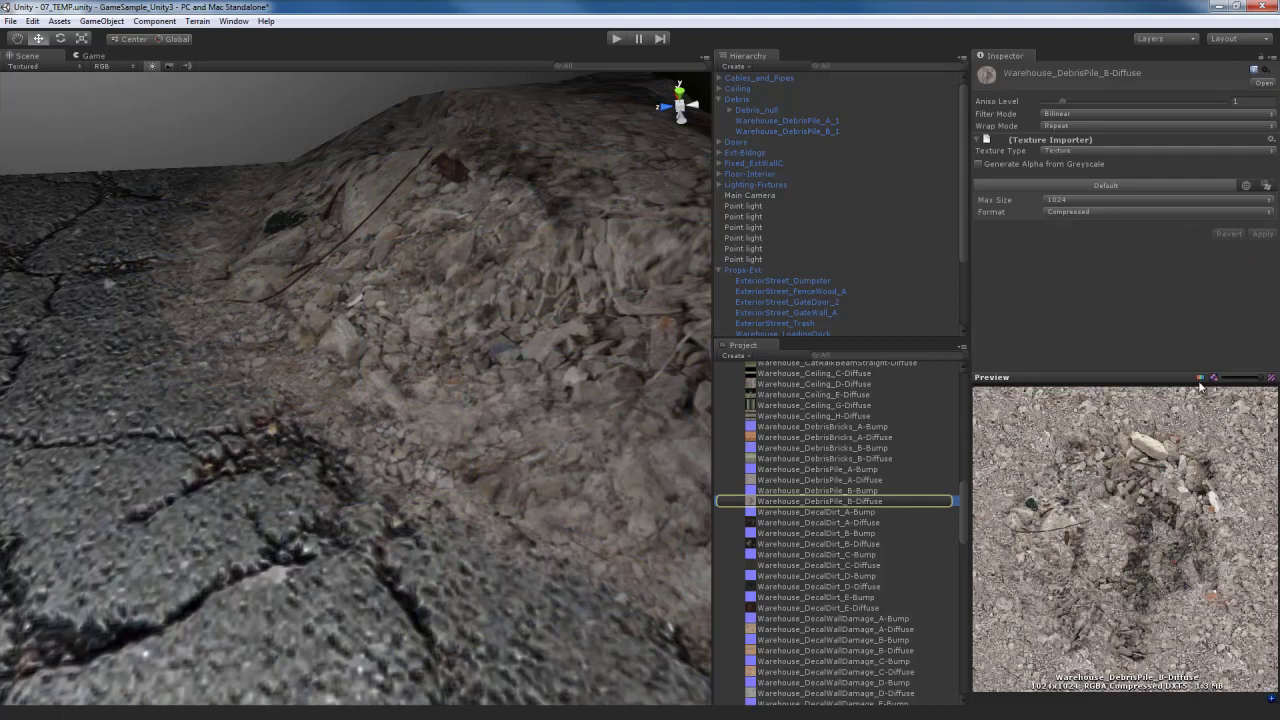
{"action": "left_click", "coordinate": [1200, 377]}
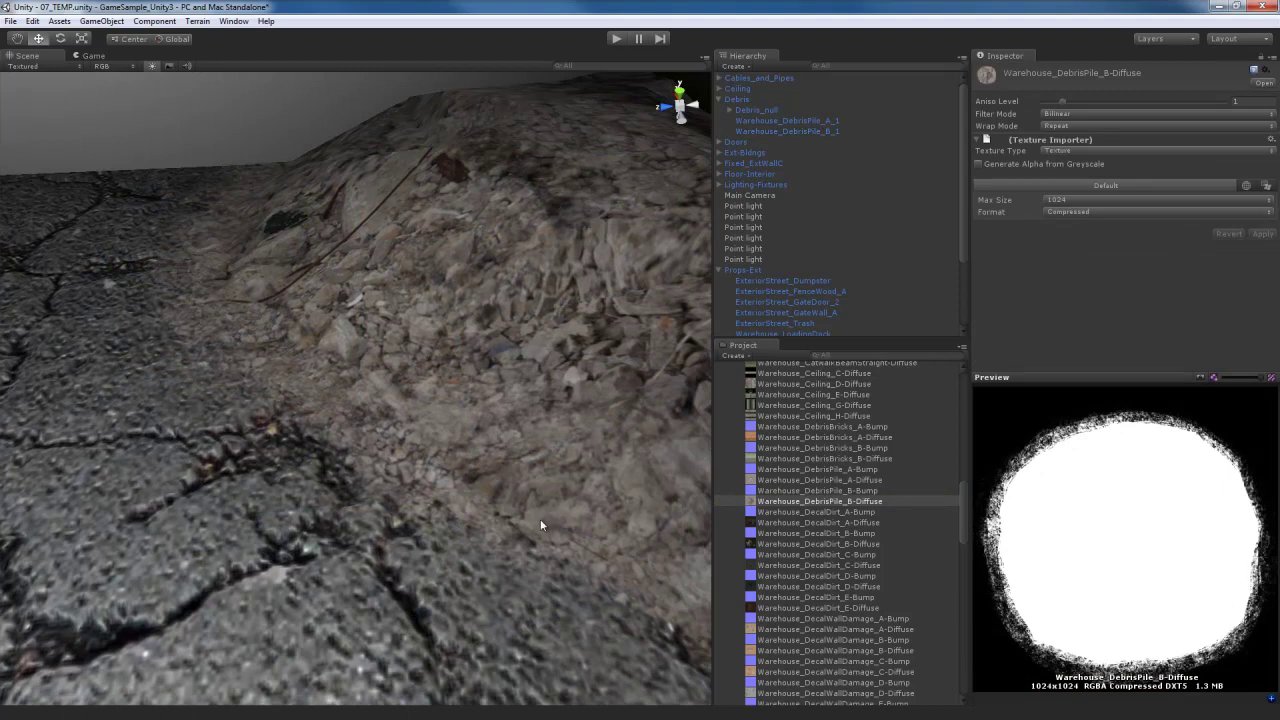
Step: Select the ExteriorStreet_FenceWood_A panel above the gate wall and assign ExteriorStreet_FenceWood_A-Diffuse as its base texture
{"action": "right_click_drag", "start_coordinate": [433, 510], "coordinate": [258, 350]}
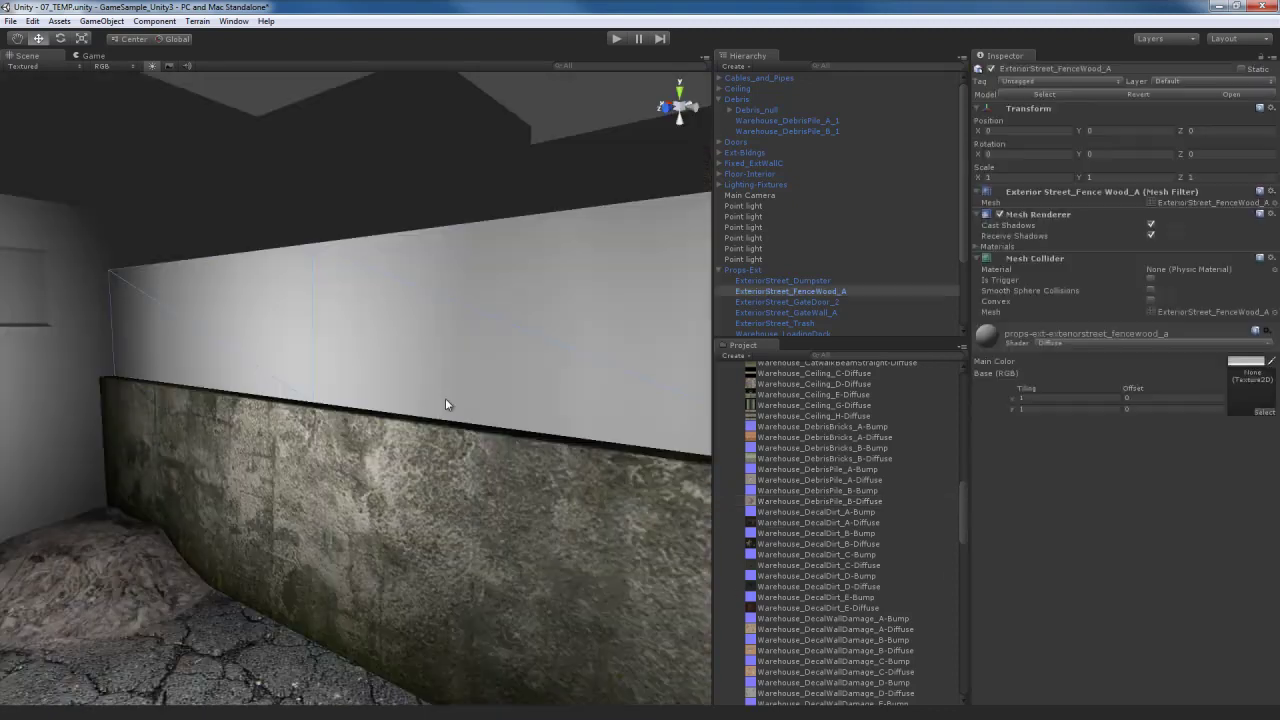
{"action": "right_click_drag", "start_coordinate": [446, 400], "coordinate": [482, 417]}
{"action": "key", "text": "w"}
{"action": "key", "text": "s"}
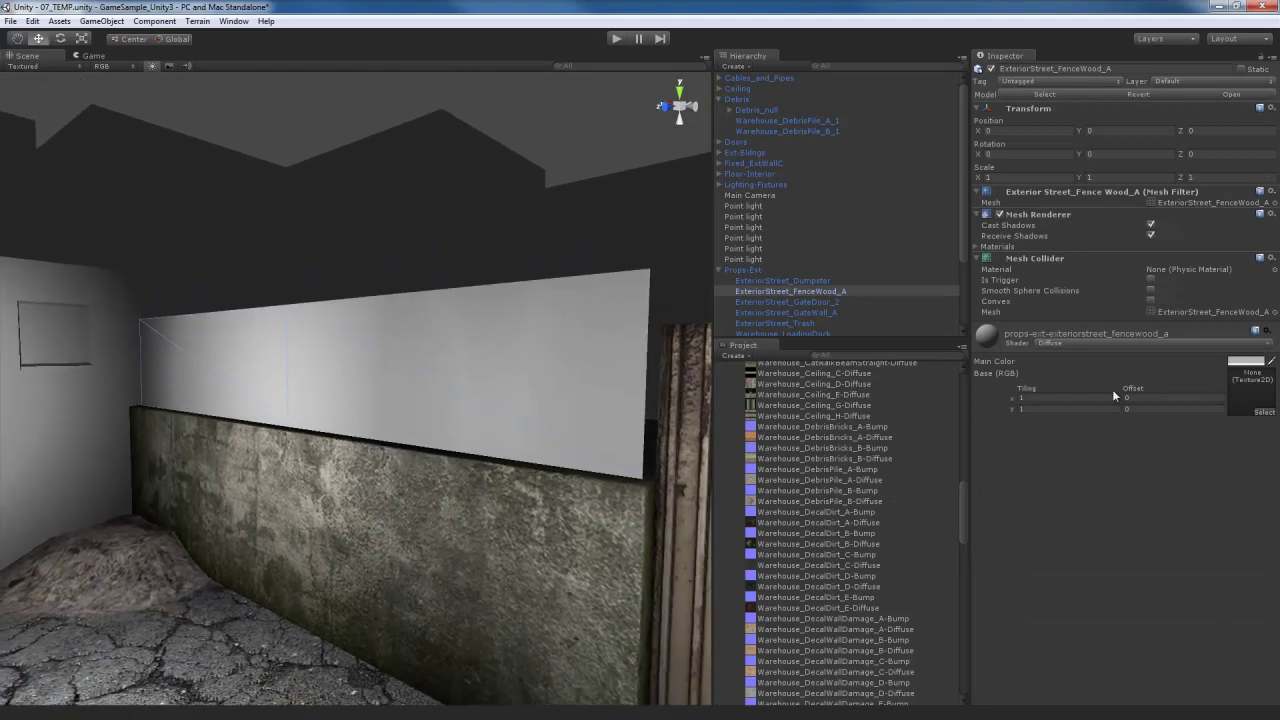
{"action": "left_click", "coordinate": [1265, 412]}
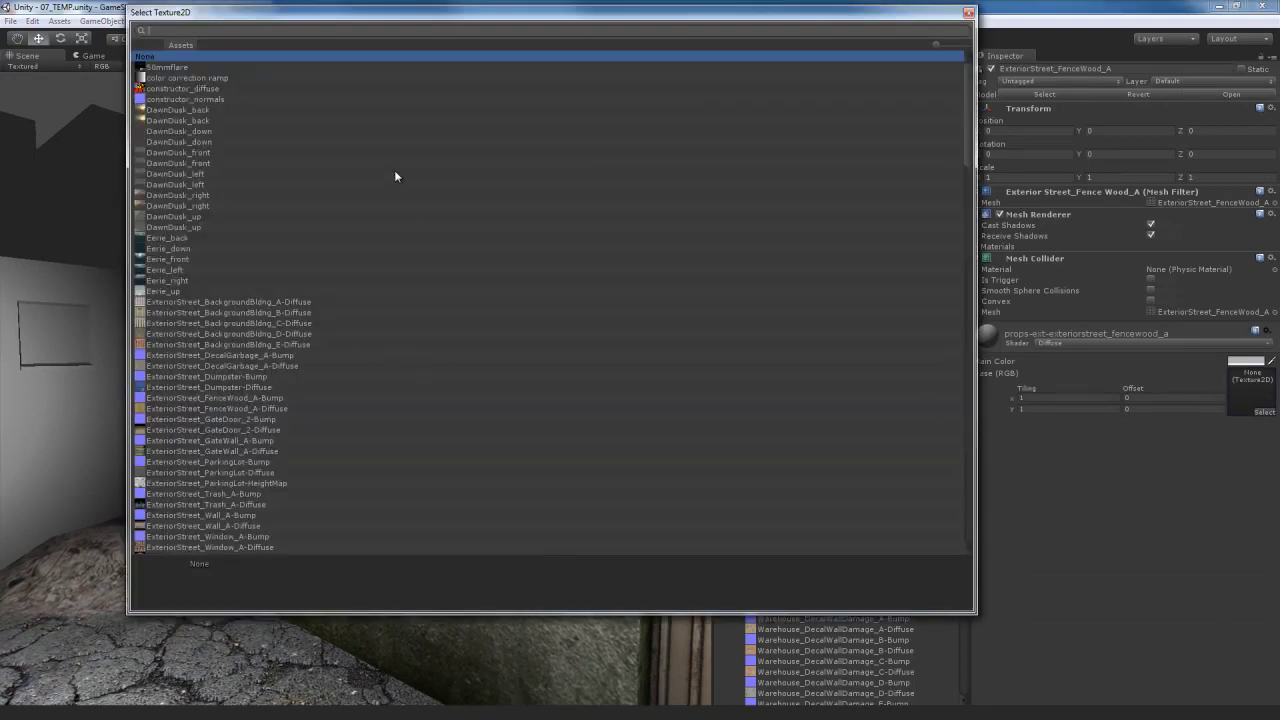
{"action": "type", "text": "fence"}
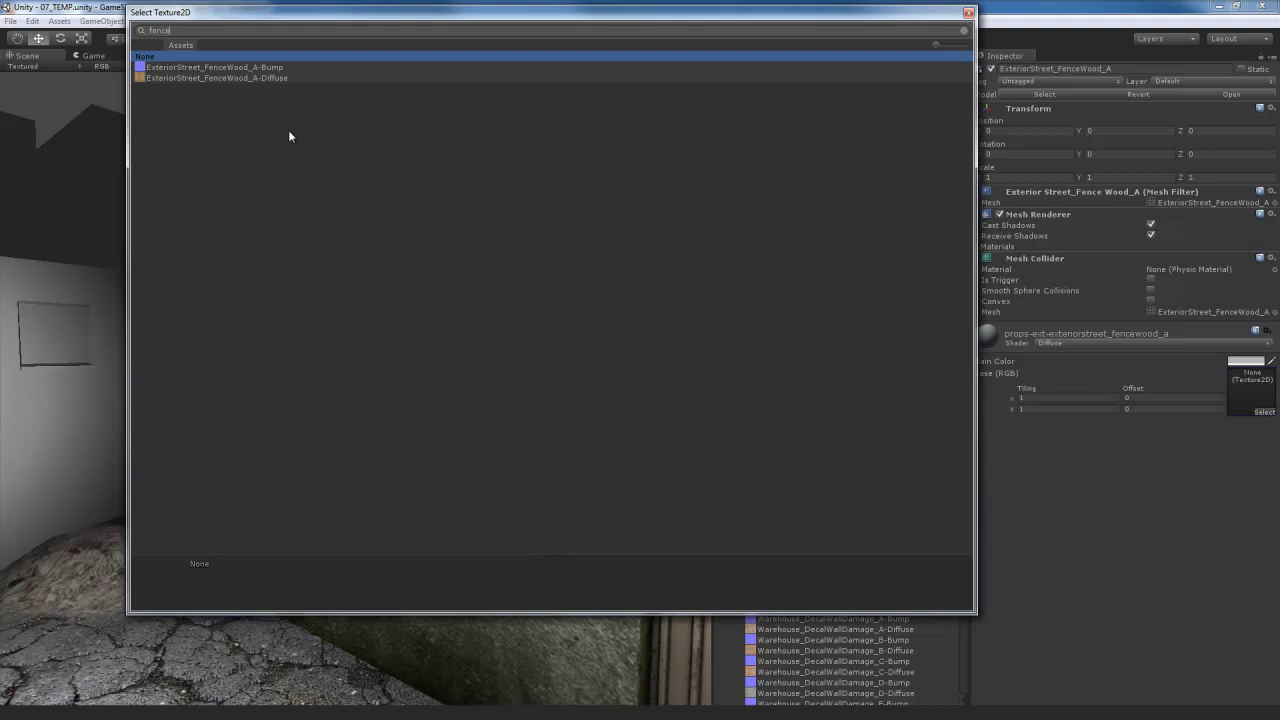
{"action": "double_click", "coordinate": [236, 78]}
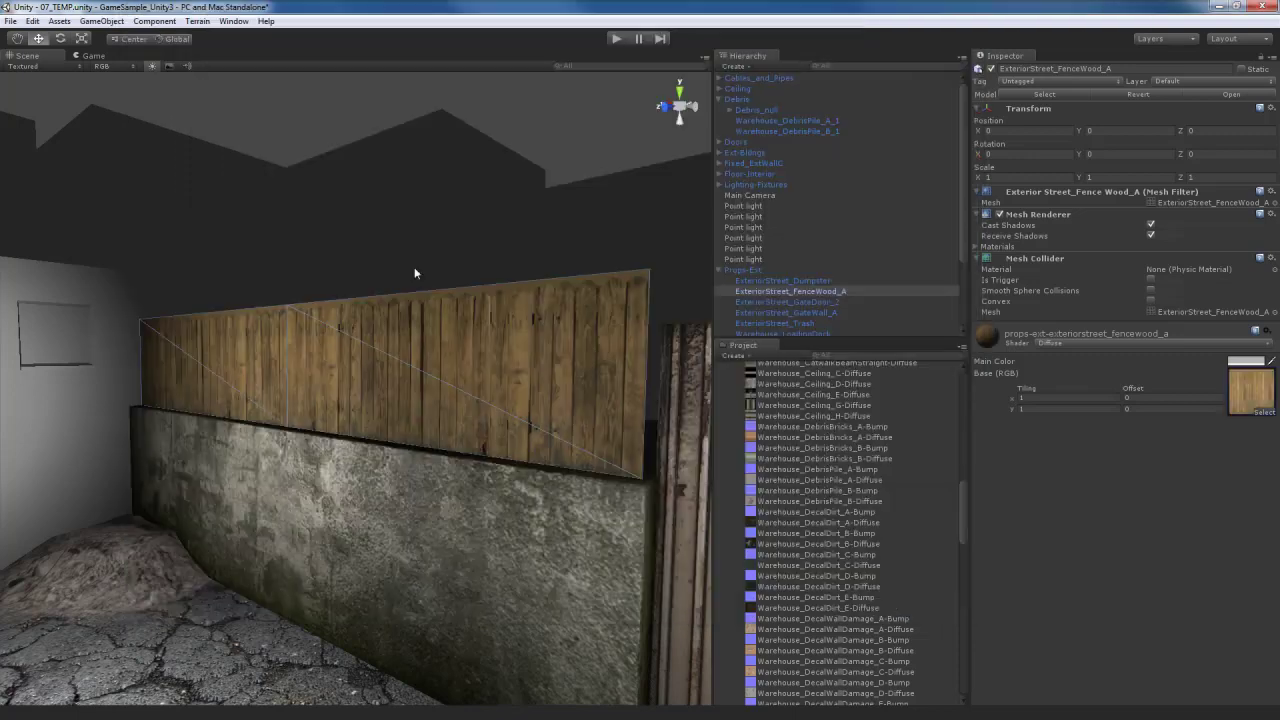
Step: Change the wood fence material's shader to Transparent/Cutout/Bumped Specular
{"action": "key", "text": "w"}
{"action": "right_click_drag", "start_coordinate": [423, 449], "coordinate": [520, 411]}
{"action": "key", "text": "s"}
{"action": "key", "text": "w"}
{"action": "right_click_drag", "start_coordinate": [484, 362], "coordinate": [418, 417]}
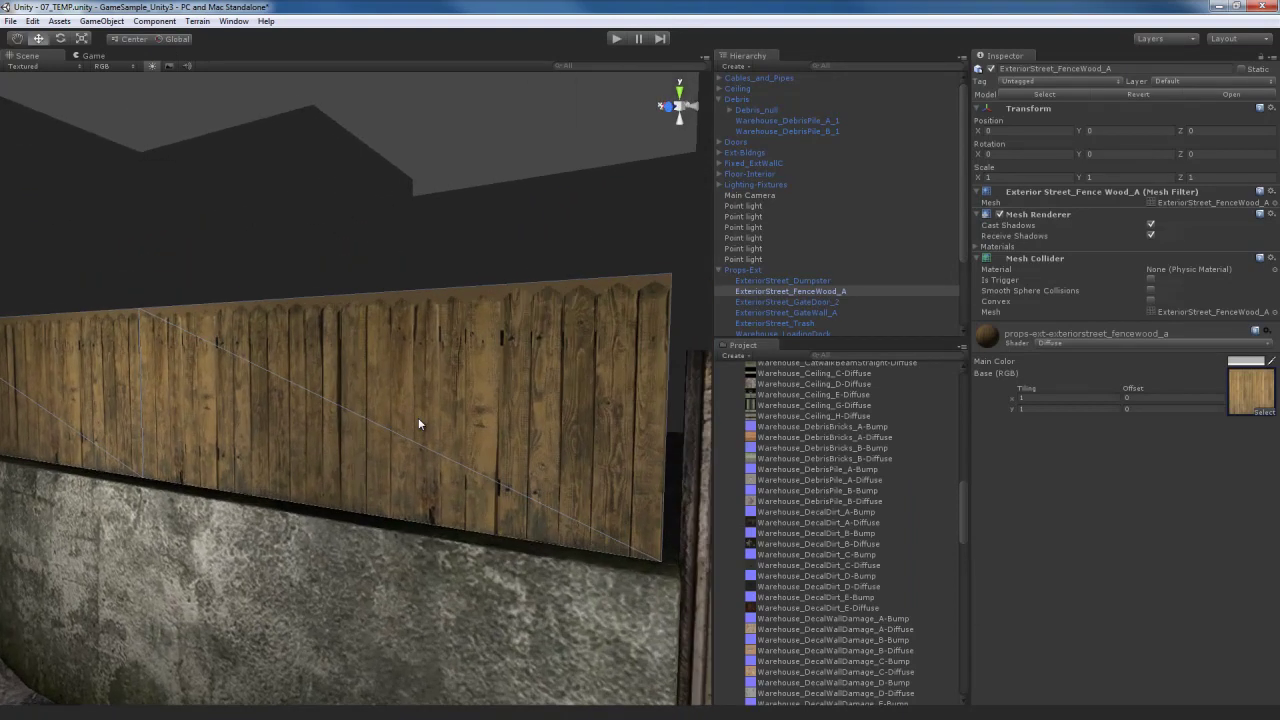
{"action": "left_click", "coordinate": [1136, 346]}
{"action": "mouse_move", "coordinate": [1135, 597]}
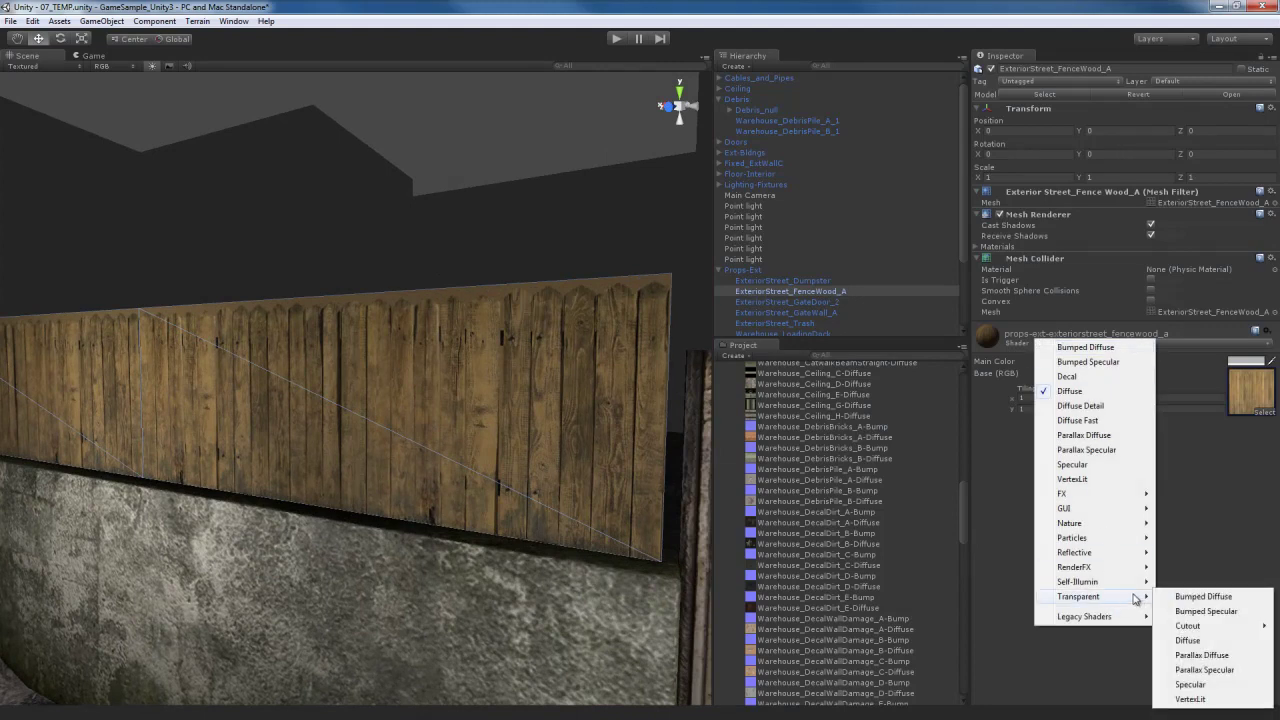
{"action": "mouse_move", "coordinate": [1226, 627]}
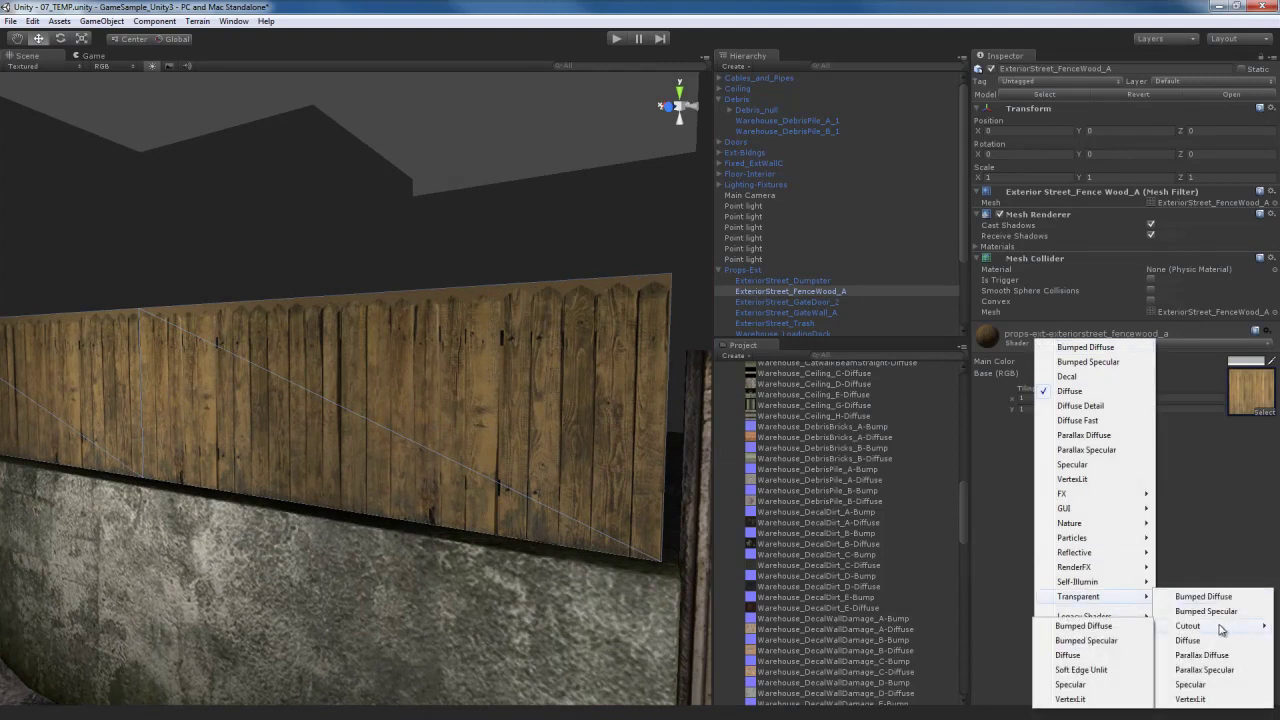
{"action": "left_click", "coordinate": [1086, 640]}
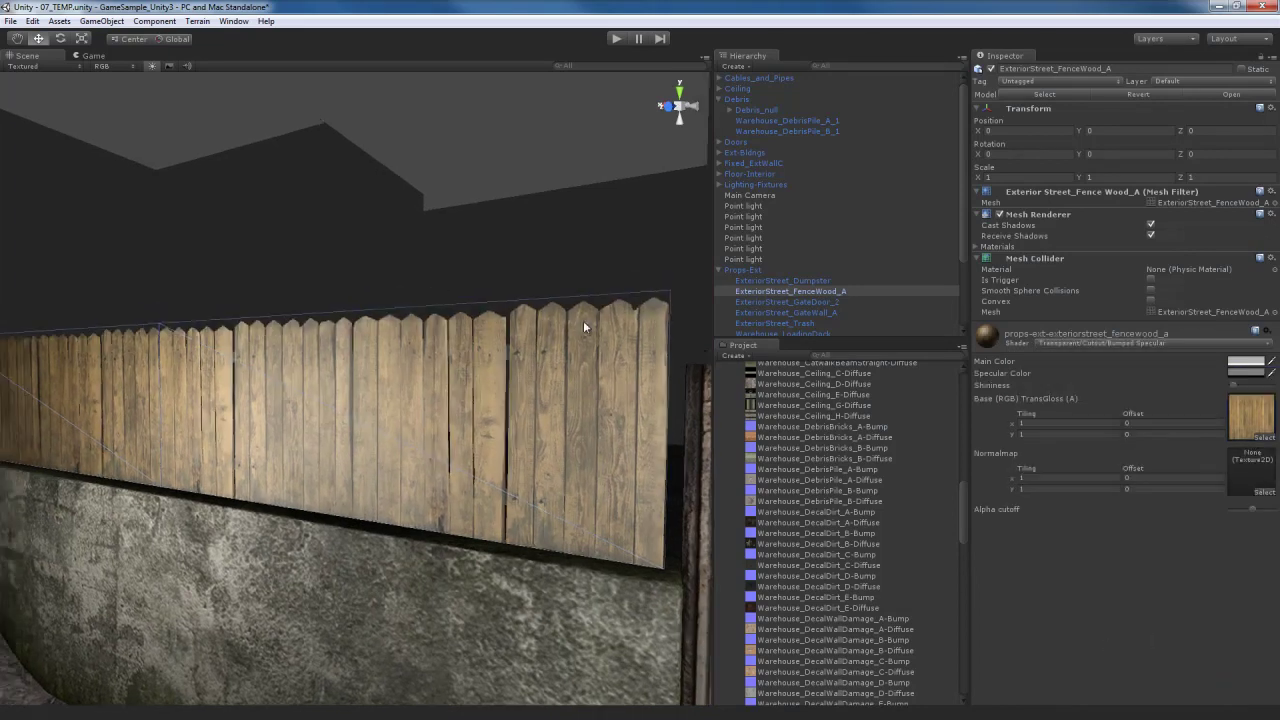
Step: Locate the fence's base texture, ExteriorStreet_FenceWood_A-Diffuse, in the project and preview its alpha channel
{"action": "left_click_drag", "start_coordinate": [583, 320], "coordinate": [565, 377], "text": "alt"}
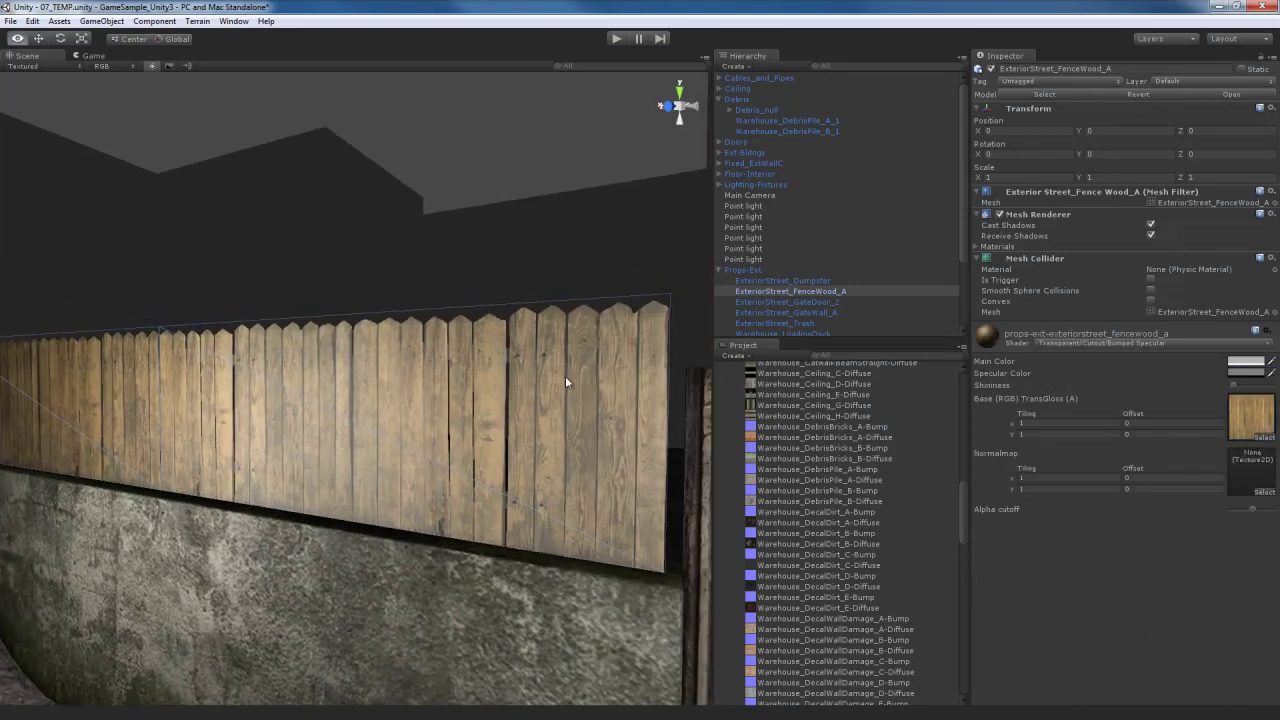
{"action": "left_click", "coordinate": [1237, 418]}
{"action": "left_click", "coordinate": [864, 369]}
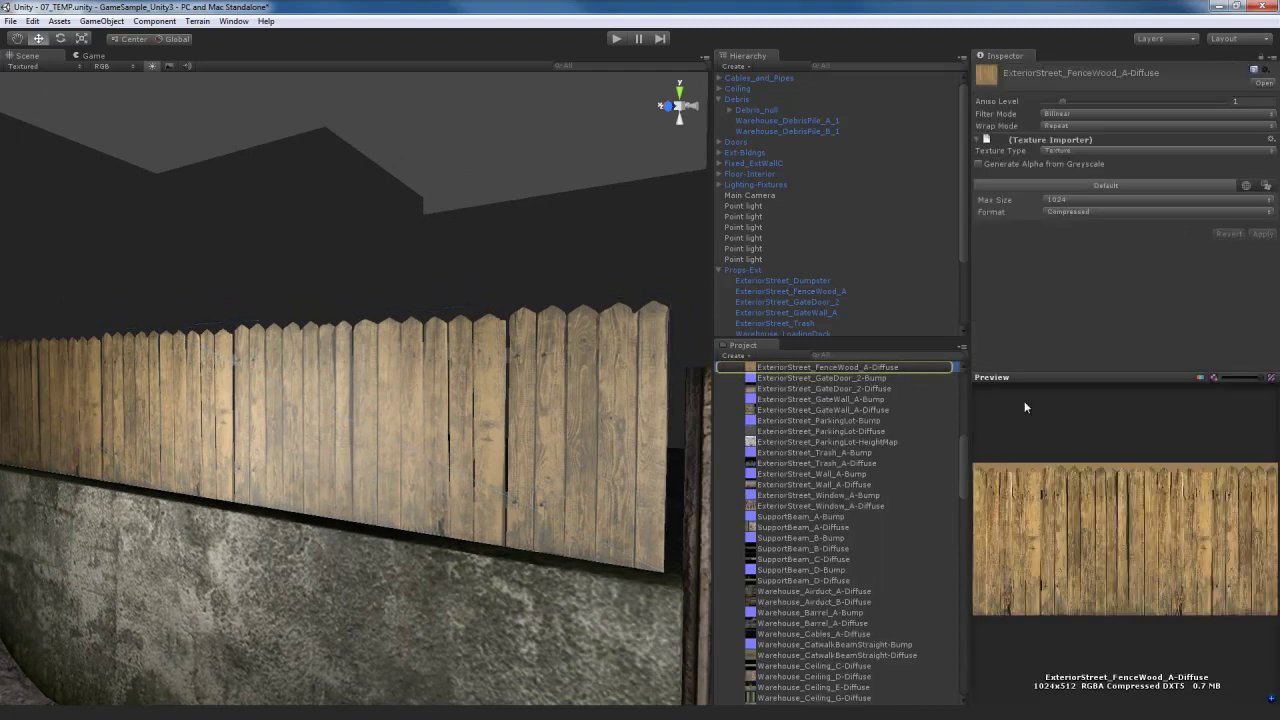
{"action": "left_click", "coordinate": [1201, 378]}
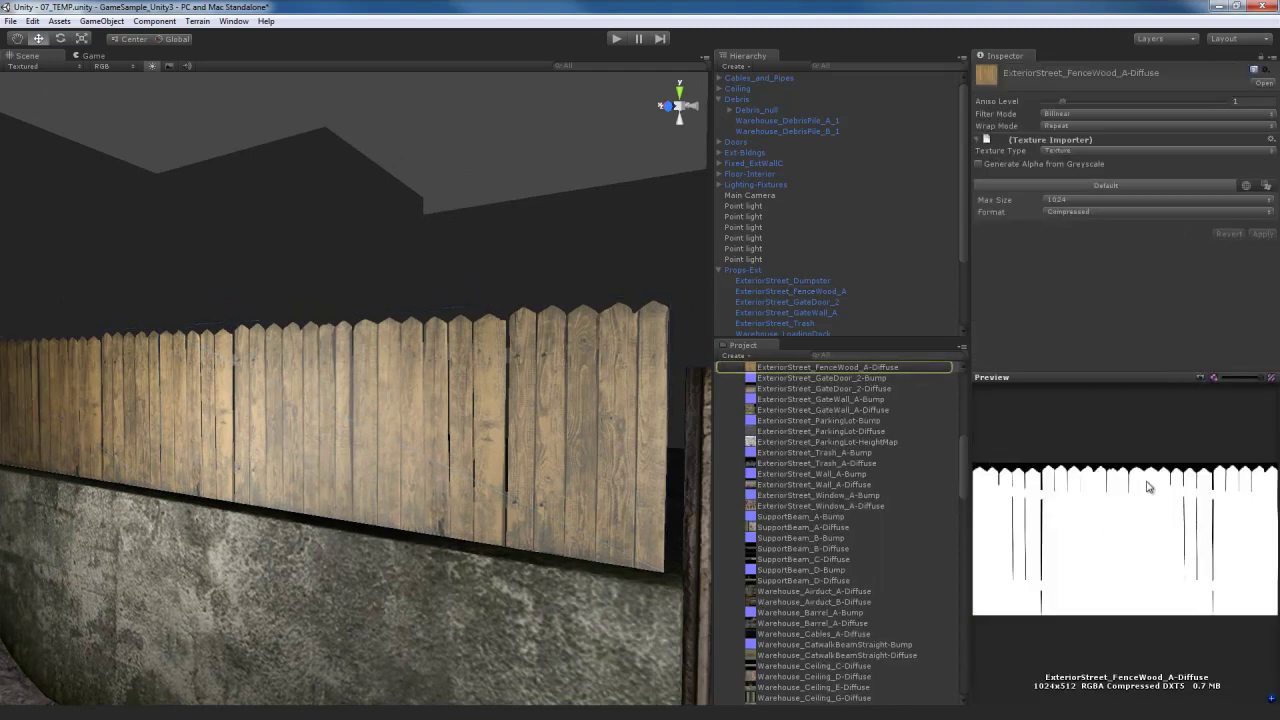
Step: Assign ExteriorStreet_FenceWood_A-Bump as the wood fence's normal map and fix the texture so it is marked as a normal map
{"action": "left_click", "coordinate": [543, 388]}
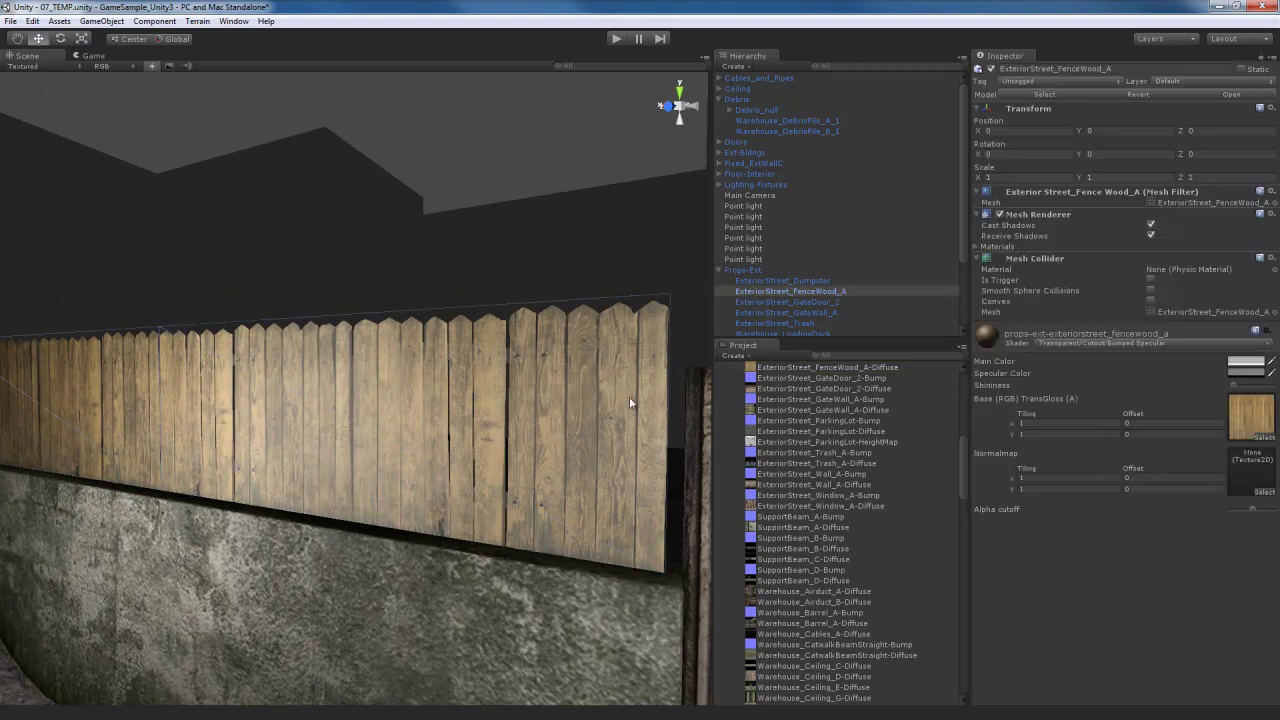
{"action": "left_click", "coordinate": [1263, 493]}
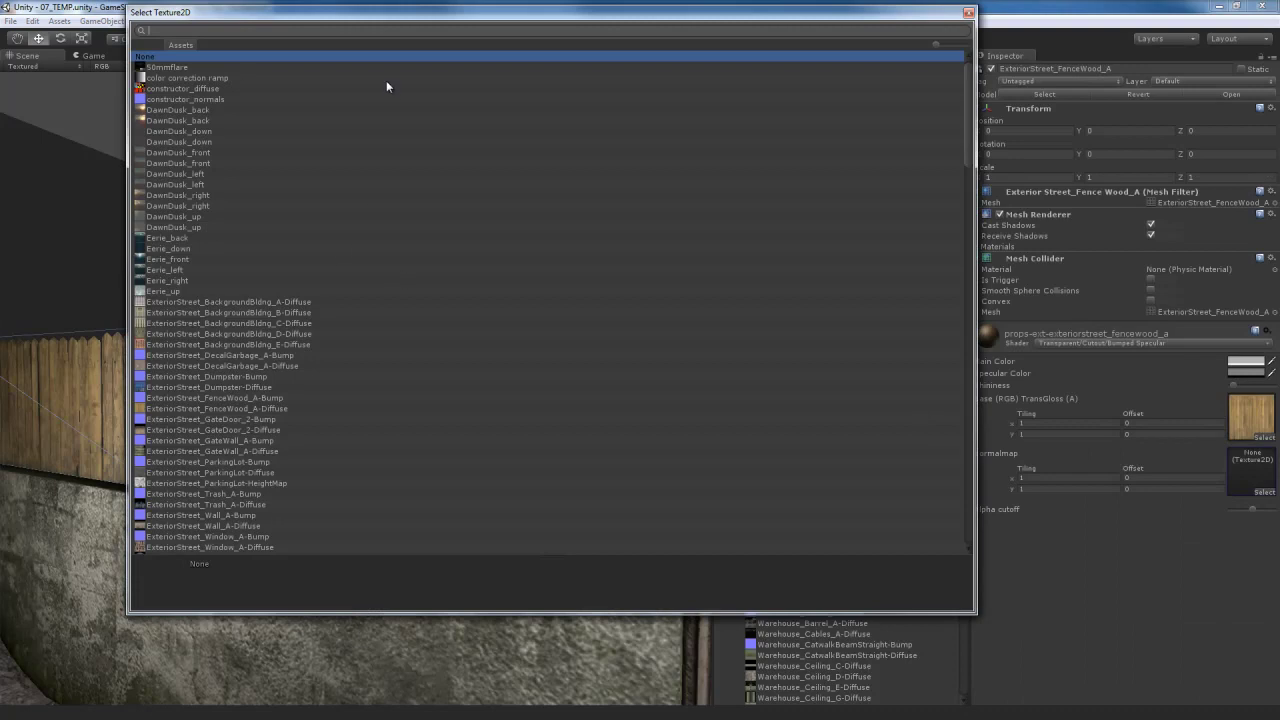
{"action": "type", "text": "fenc"}
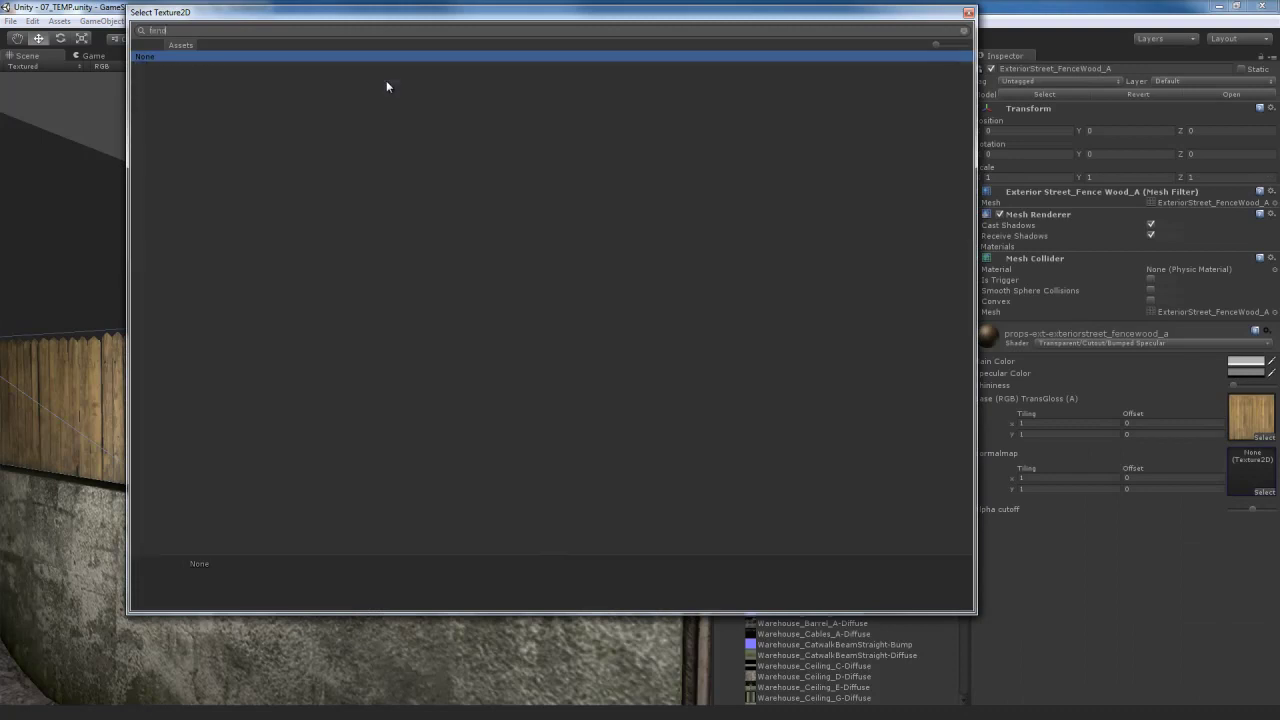
{"action": "key", "text": "BackSpace"}
{"action": "key", "text": "BackSpace"}
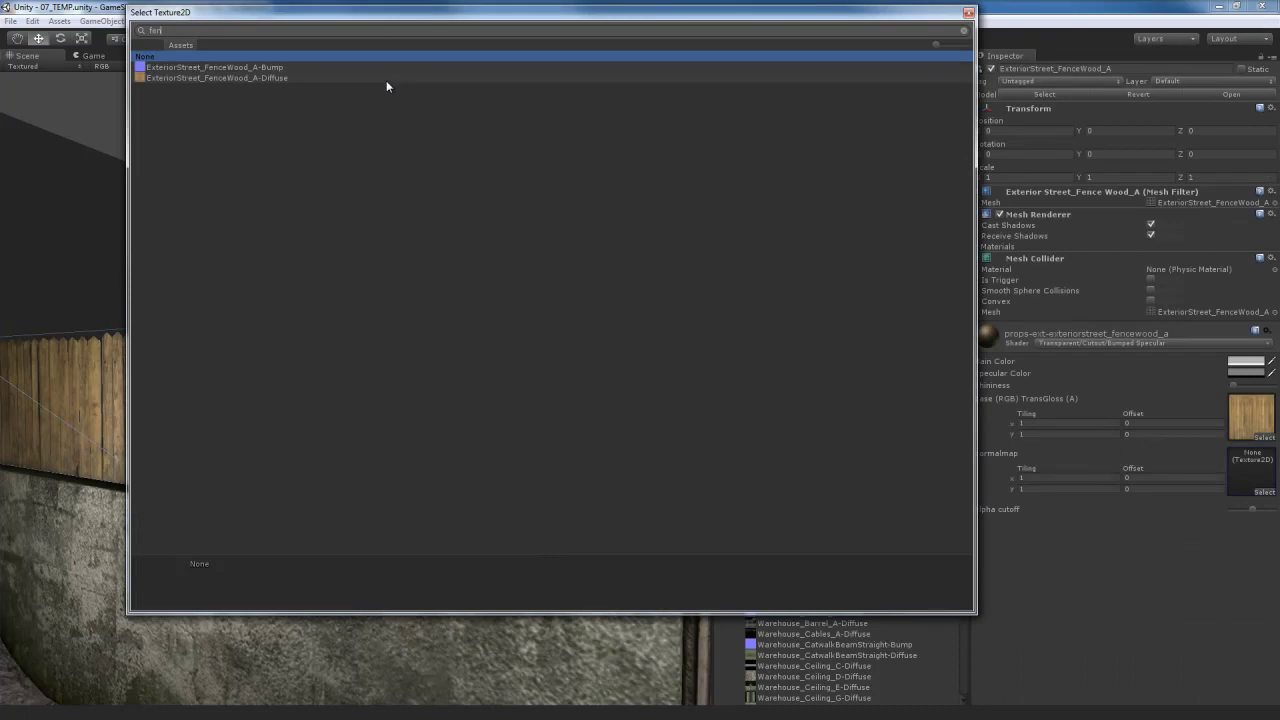
{"action": "double_click", "coordinate": [224, 66]}
{"action": "left_click", "coordinate": [1256, 513]}
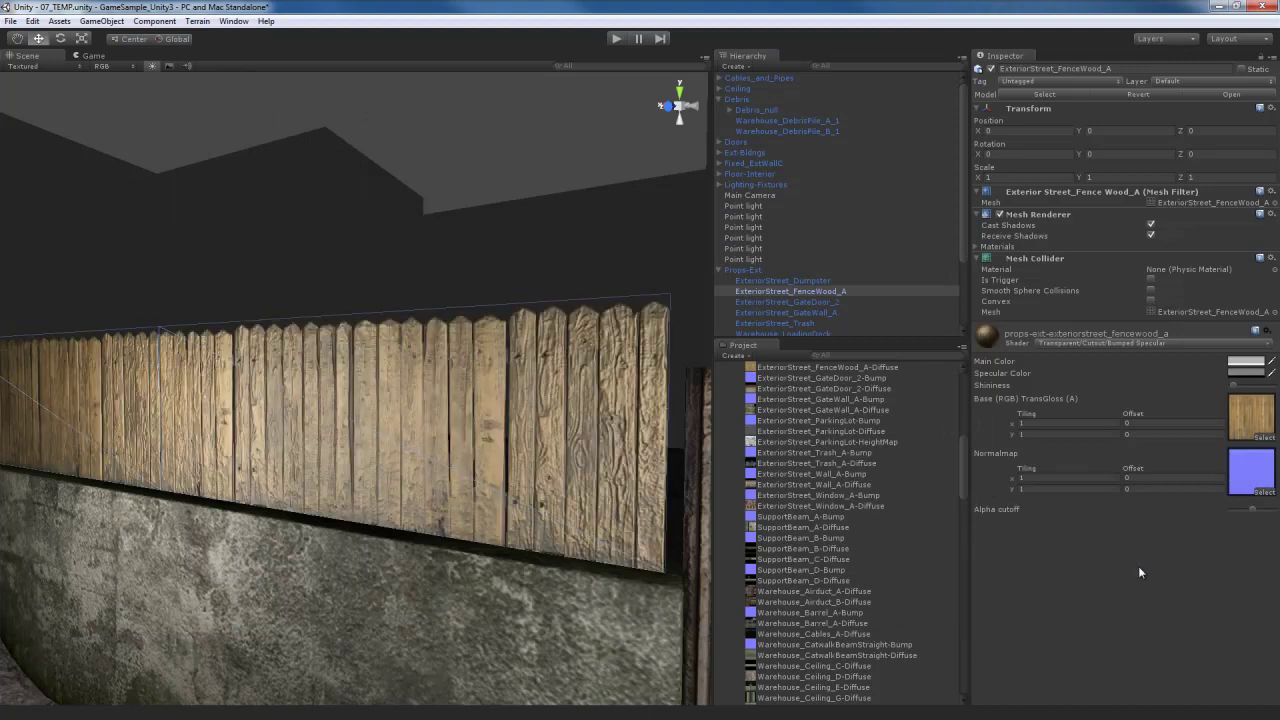
Step: Darken the wood fence material's specular color to a dark grey with a brightness value of 44
{"action": "left_click_drag", "start_coordinate": [497, 515], "coordinate": [530, 508], "text": "alt"}
{"action": "mouse_move", "coordinate": [529, 506]}
{"action": "right_mouse_down"}
{"action": "mouse_move", "coordinate": [434, 499]}
{"action": "mouse_move", "coordinate": [515, 508]}
{"action": "mouse_move", "coordinate": [537, 490]}
{"action": "right_mouse_up"}
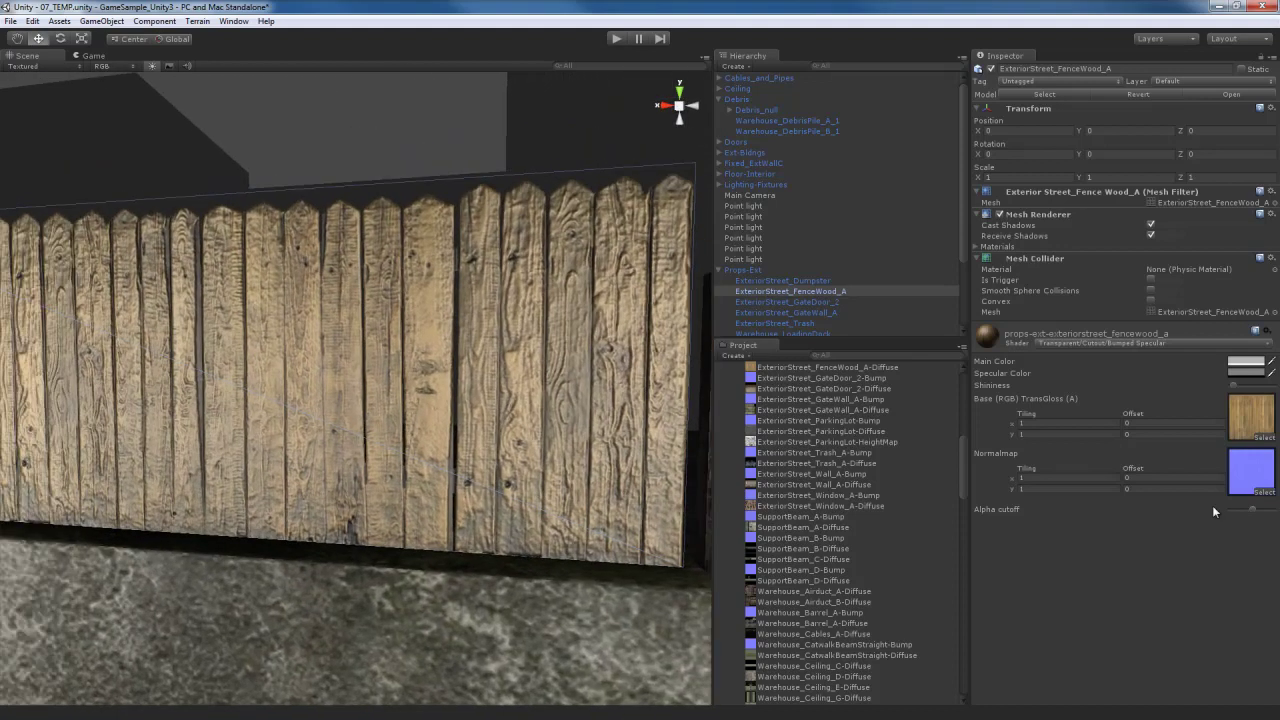
{"action": "left_click", "coordinate": [1241, 374]}
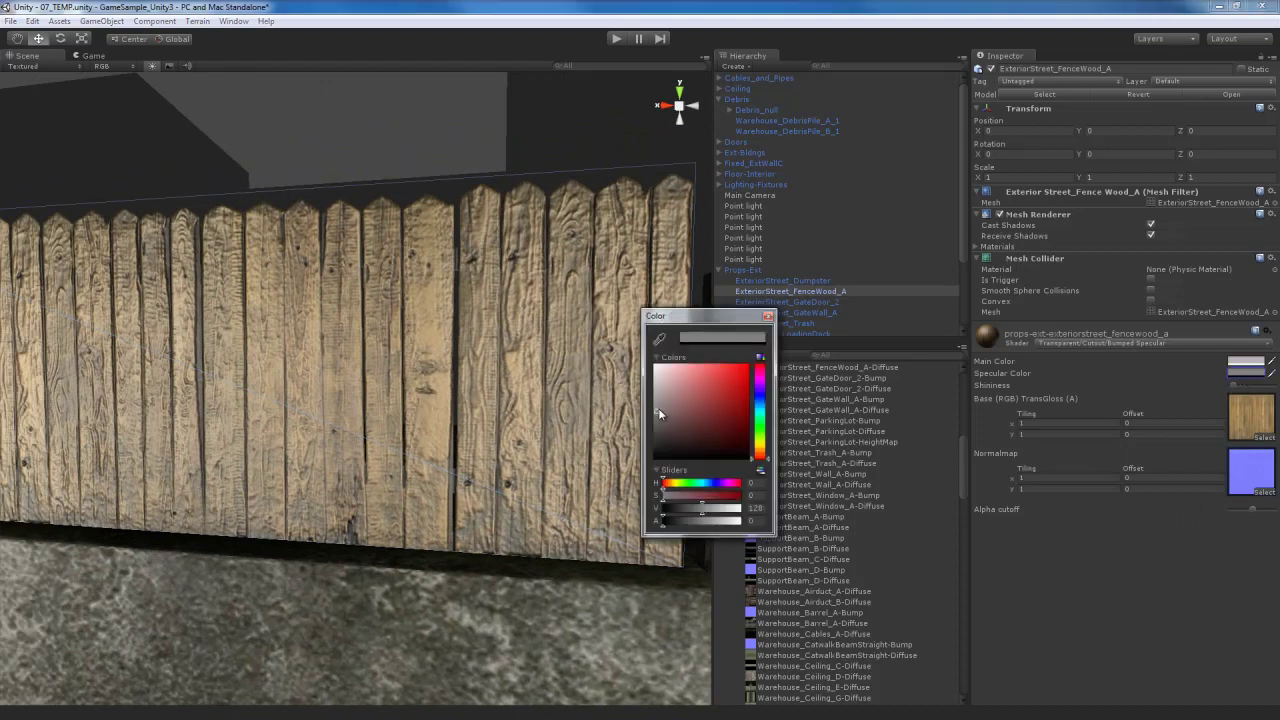
{"action": "mouse_move", "coordinate": [659, 416]}
{"action": "left_mouse_down"}
{"action": "mouse_move", "coordinate": [648, 466]}
{"action": "mouse_move", "coordinate": [651, 443]}
{"action": "left_mouse_up"}
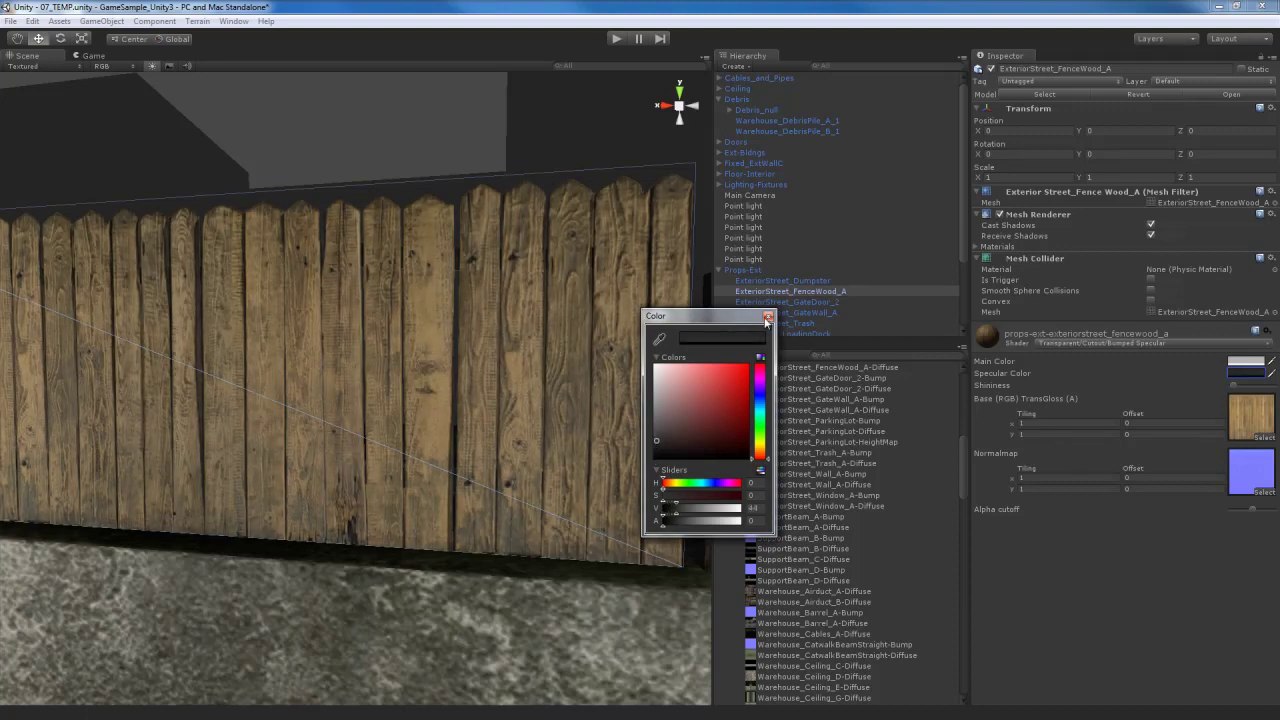
{"action": "left_click", "coordinate": [767, 316]}
{"action": "mouse_move", "coordinate": [440, 416]}
{"action": "left_mouse_down", "text": "alt"}
{"action": "mouse_move", "coordinate": [513, 428]}
{"action": "mouse_move", "coordinate": [373, 446]}
{"action": "mouse_move", "coordinate": [486, 422]}
{"action": "mouse_move", "coordinate": [404, 426]}
{"action": "mouse_move", "coordinate": [452, 431]}
{"action": "left_mouse_up", "text": "alt"}
Step: Select ExteriorStreet_Wall_A_1, the windowed building wall beside the parking lot, and assign ExteriorStreet_Wall_A-Diffuse as its base texture
{"action": "left_click", "coordinate": [613, 194]}
{"action": "left_click_drag", "start_coordinate": [508, 354], "coordinate": [600, 172], "text": "alt"}
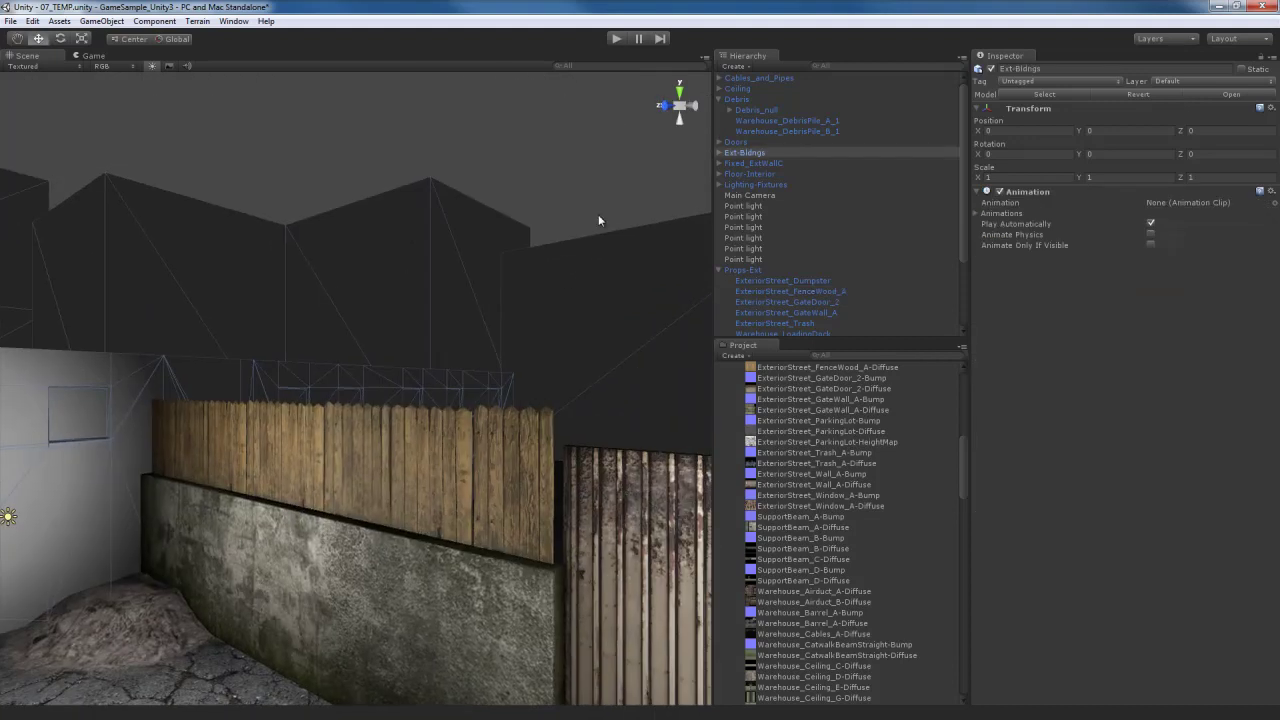
{"action": "left_click", "coordinate": [600, 172]}
{"action": "left_click_drag", "start_coordinate": [452, 482], "coordinate": [504, 425], "text": "alt"}
{"action": "left_click_drag", "start_coordinate": [568, 452], "coordinate": [354, 523], "text": "alt"}
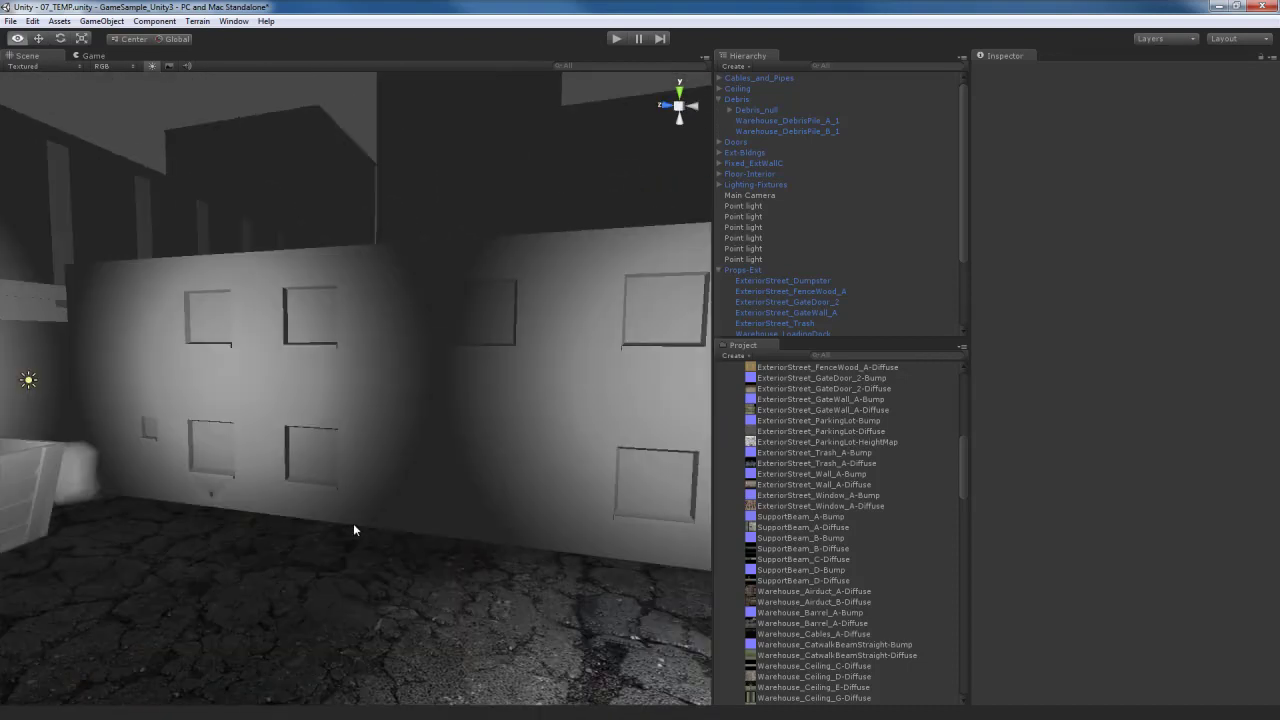
{"action": "left_click", "coordinate": [474, 408]}
{"action": "key", "text": "f"}
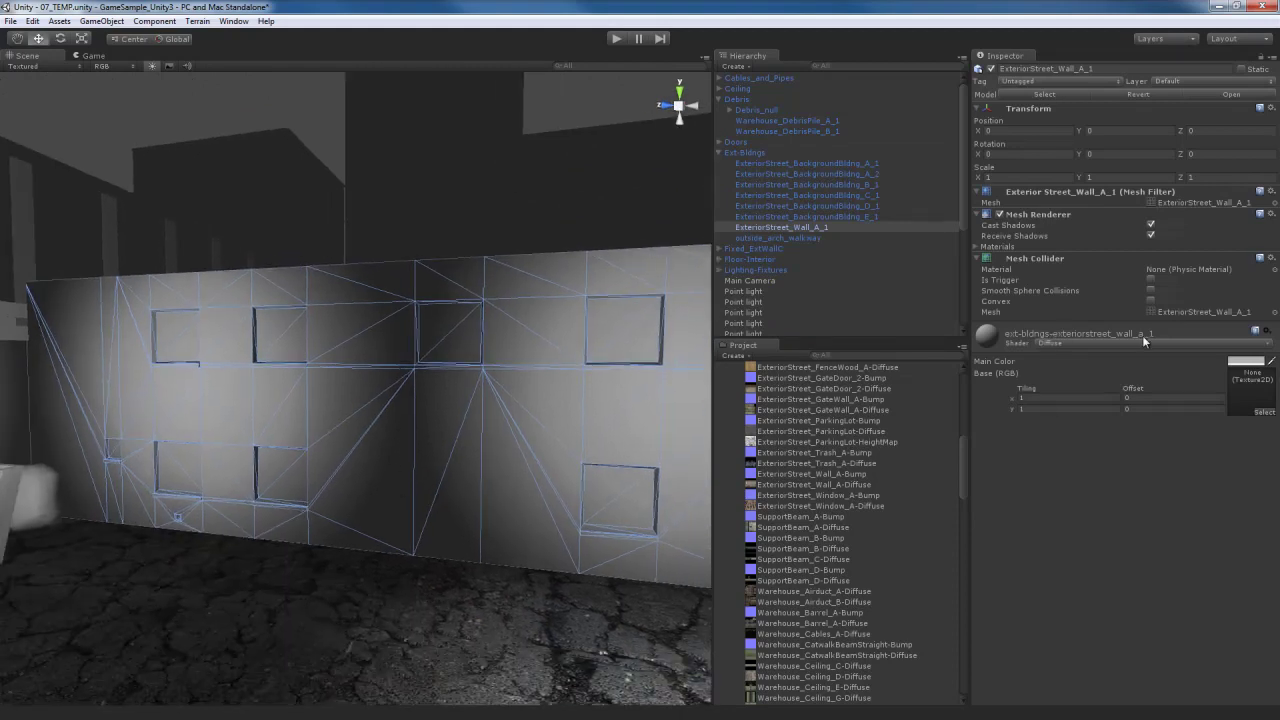
{"action": "left_click", "coordinate": [1262, 411]}
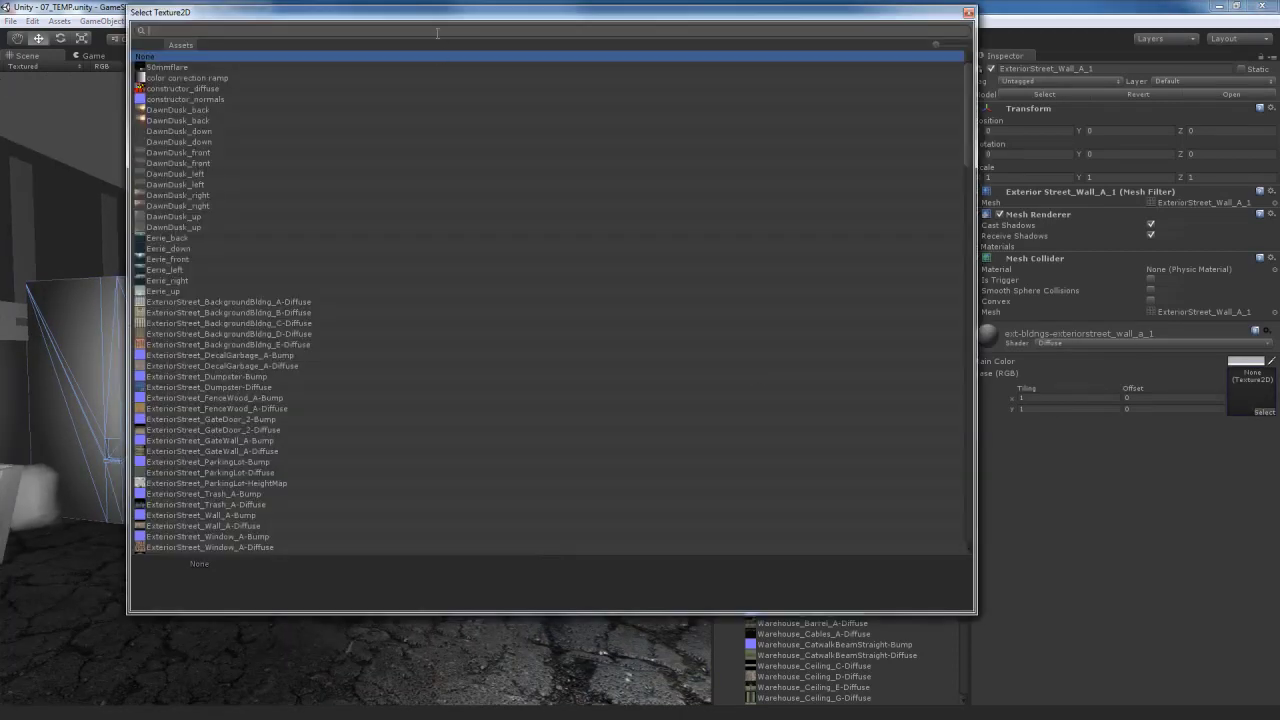
{"action": "type", "text": "ext"}
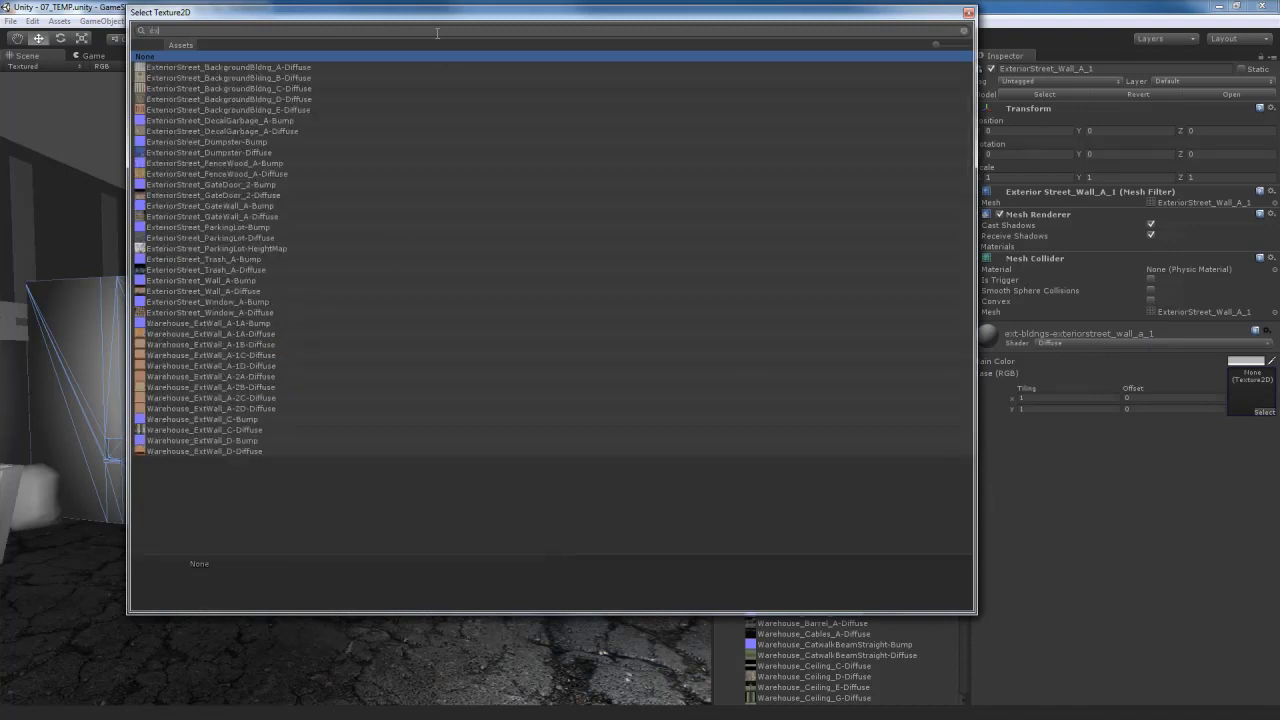
{"action": "type", "text": " str"}
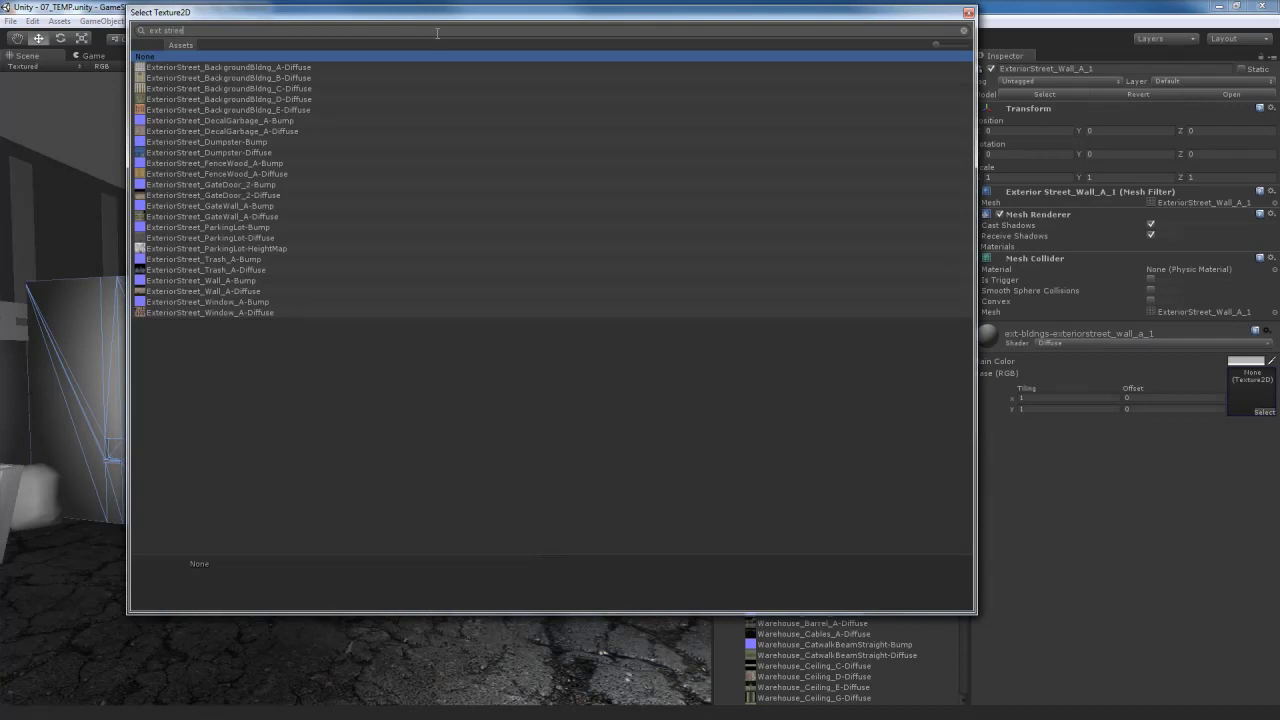
{"action": "type", "text": "eet wall"}
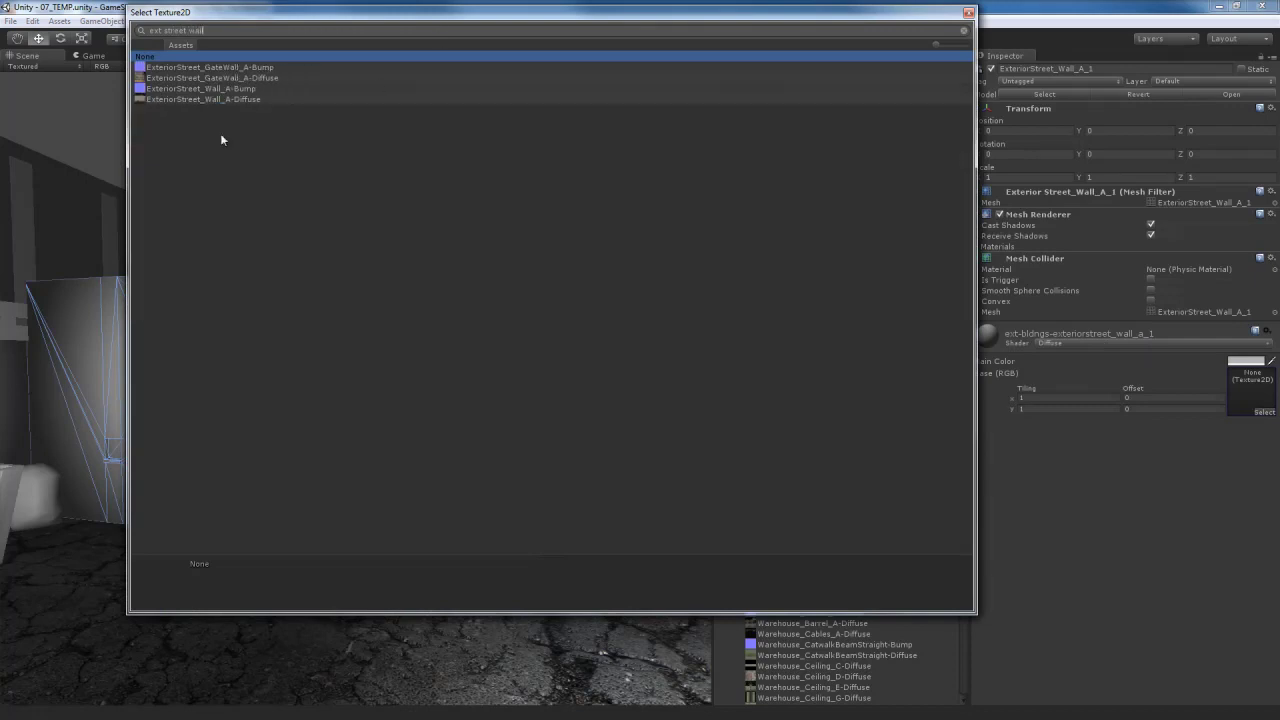
{"action": "left_click", "coordinate": [189, 98]}
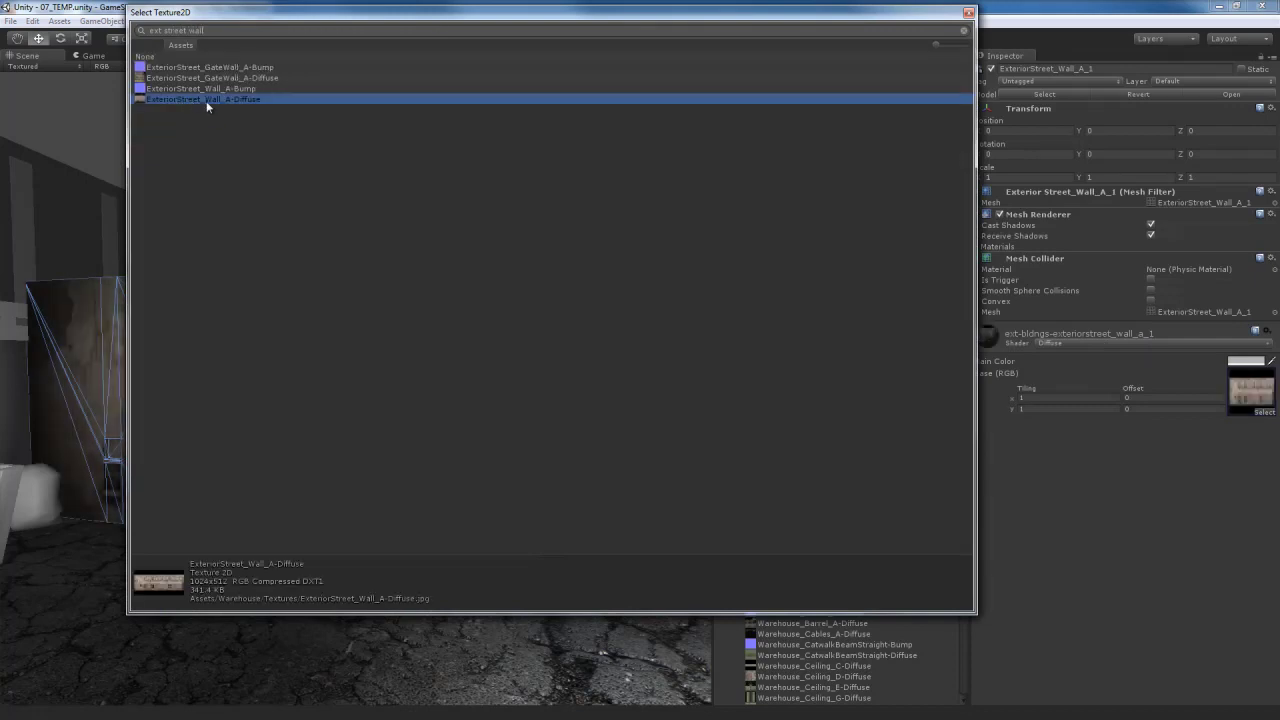
{"action": "double_click", "coordinate": [206, 101]}
Step: Enable Swap UVs in the import settings of the Ext-Bldngs mesh and apply the change
{"action": "right_click_drag", "start_coordinate": [487, 350], "coordinate": [519, 415]}
{"action": "left_click_drag", "start_coordinate": [519, 416], "coordinate": [443, 403], "text": "alt"}
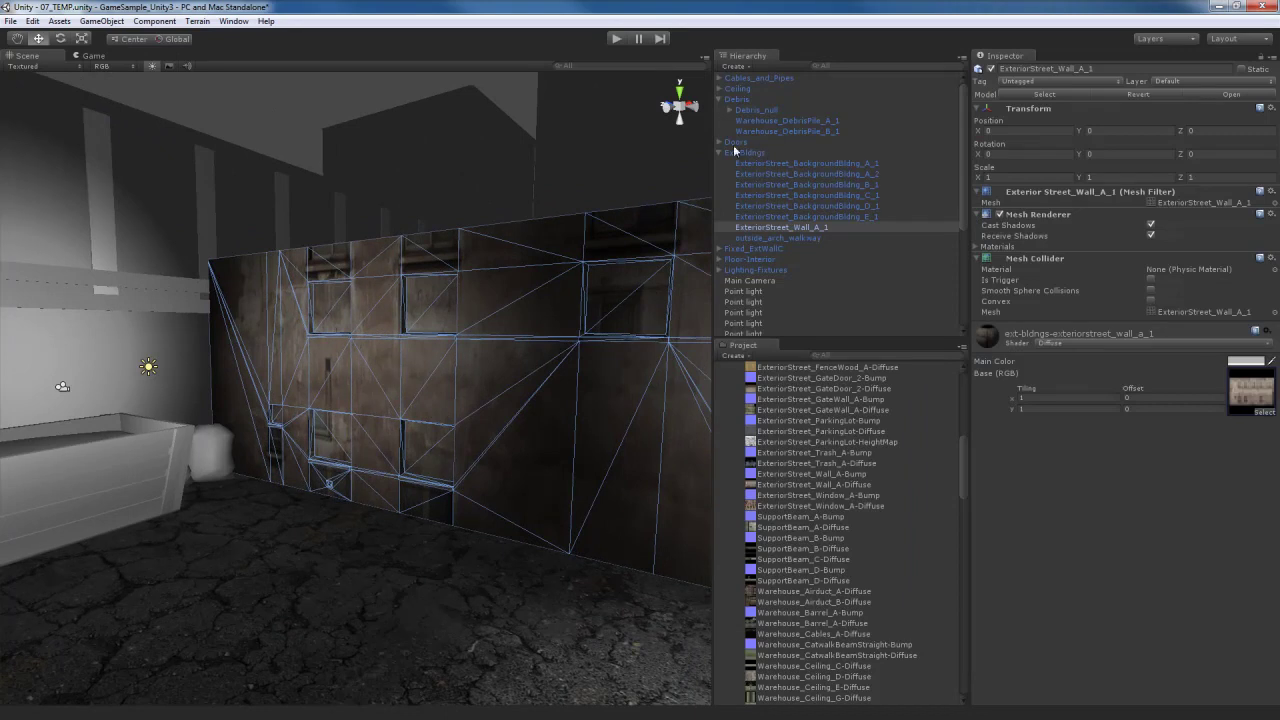
{"action": "left_click", "coordinate": [962, 398]}
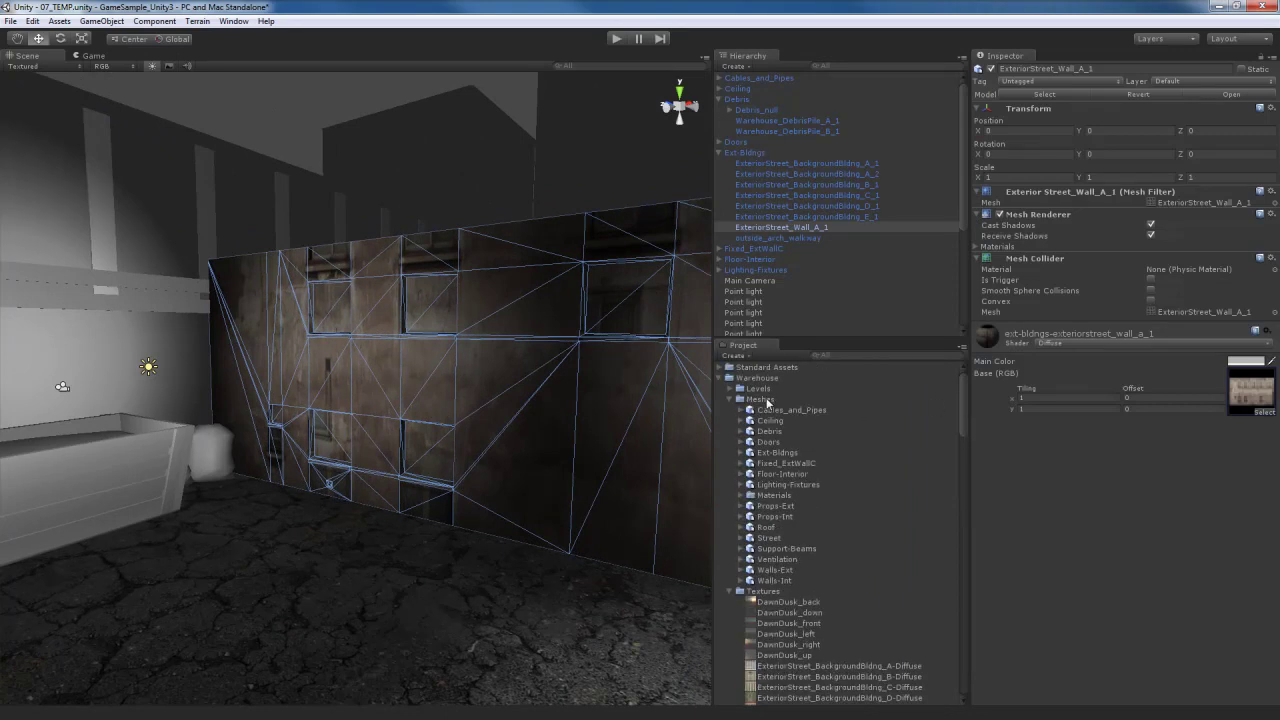
{"action": "left_click", "coordinate": [778, 453]}
{"action": "left_click", "coordinate": [1078, 309]}
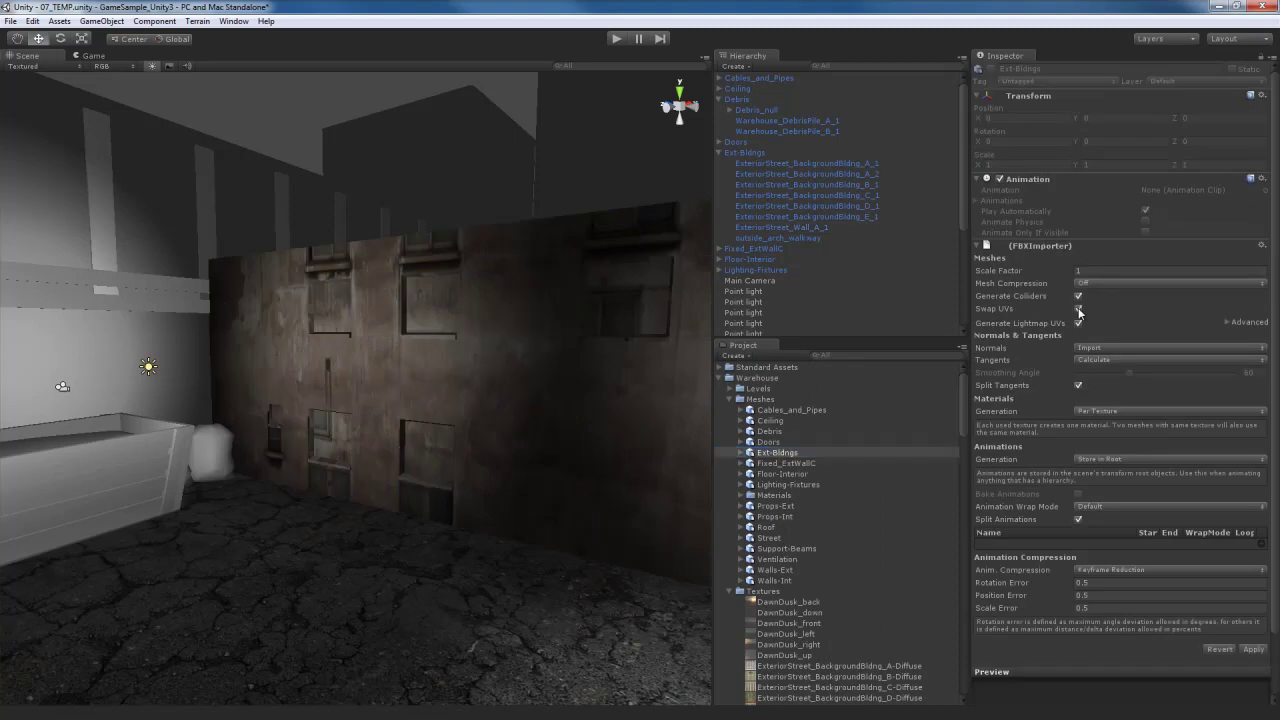
{"action": "left_click", "coordinate": [1263, 651]}
Step: Change the ExteriorStreet_Wall_A_1 material's shader to Bumped Specular and assign ExteriorStreet_Wall_A-Bump as its normal map
{"action": "right_click_drag", "start_coordinate": [466, 474], "coordinate": [536, 412]}
{"action": "left_click", "coordinate": [536, 416]}
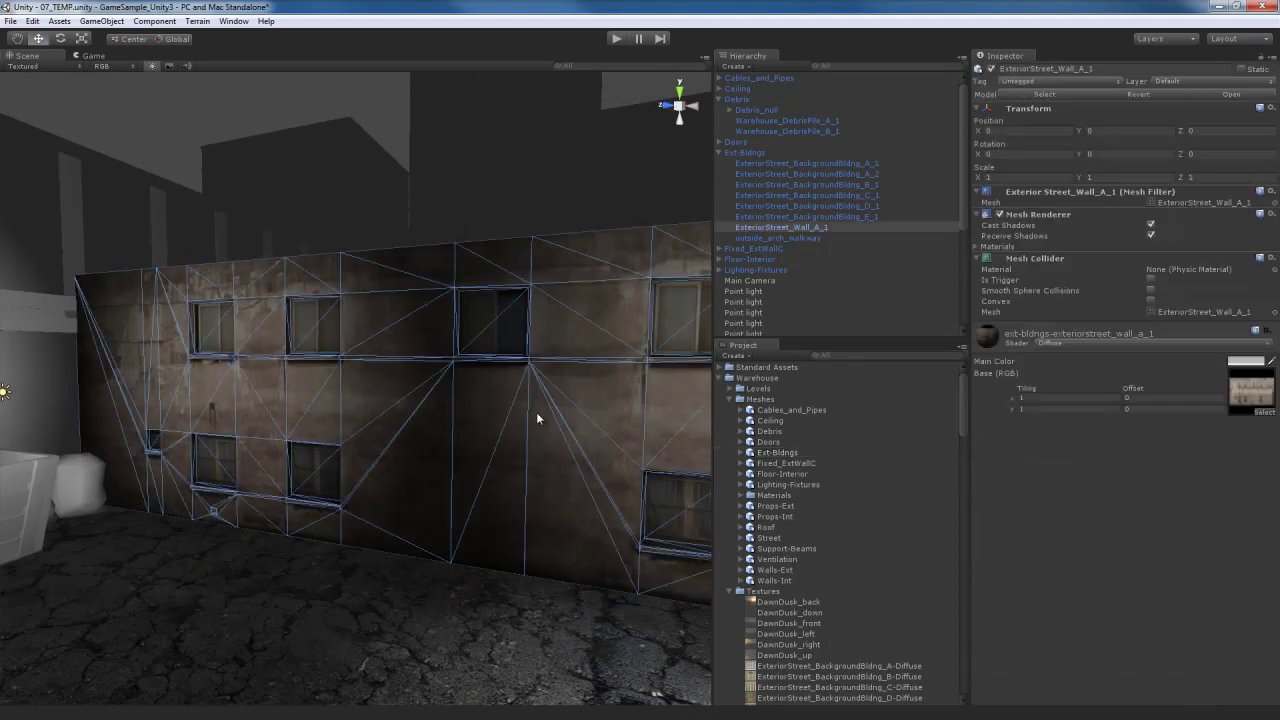
{"action": "left_click", "coordinate": [1153, 344]}
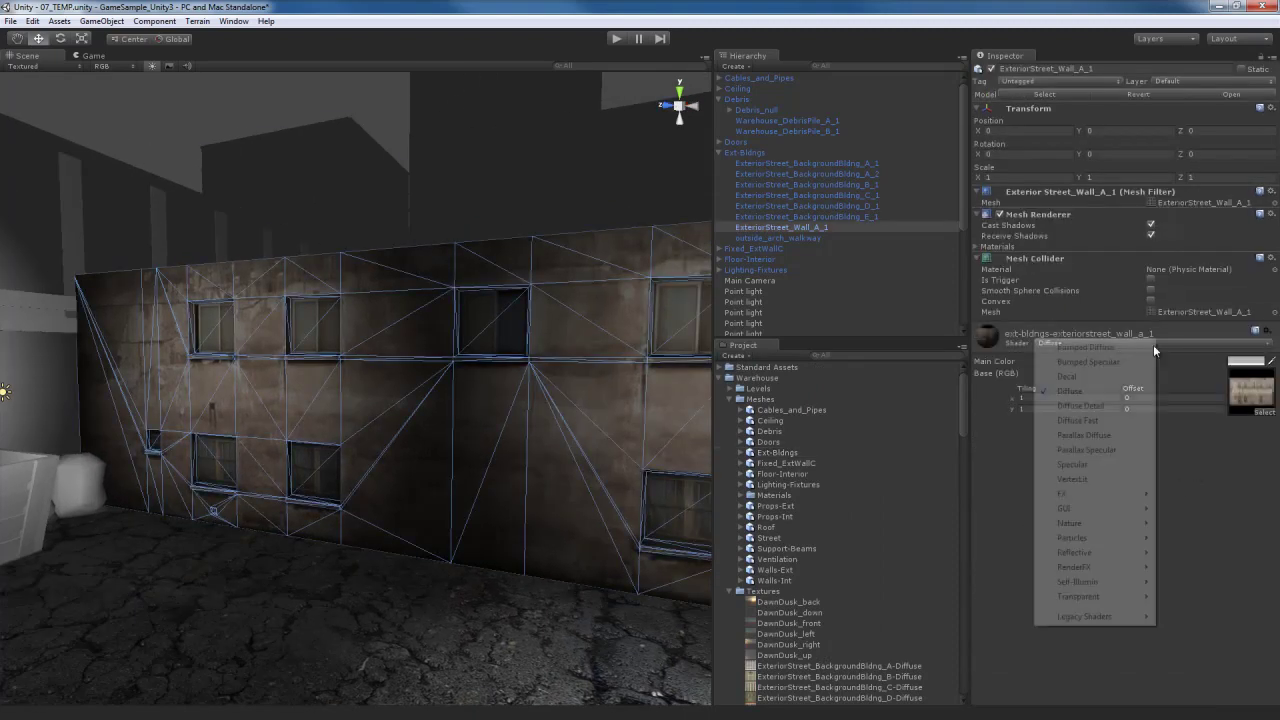
{"action": "left_click", "coordinate": [1103, 363]}
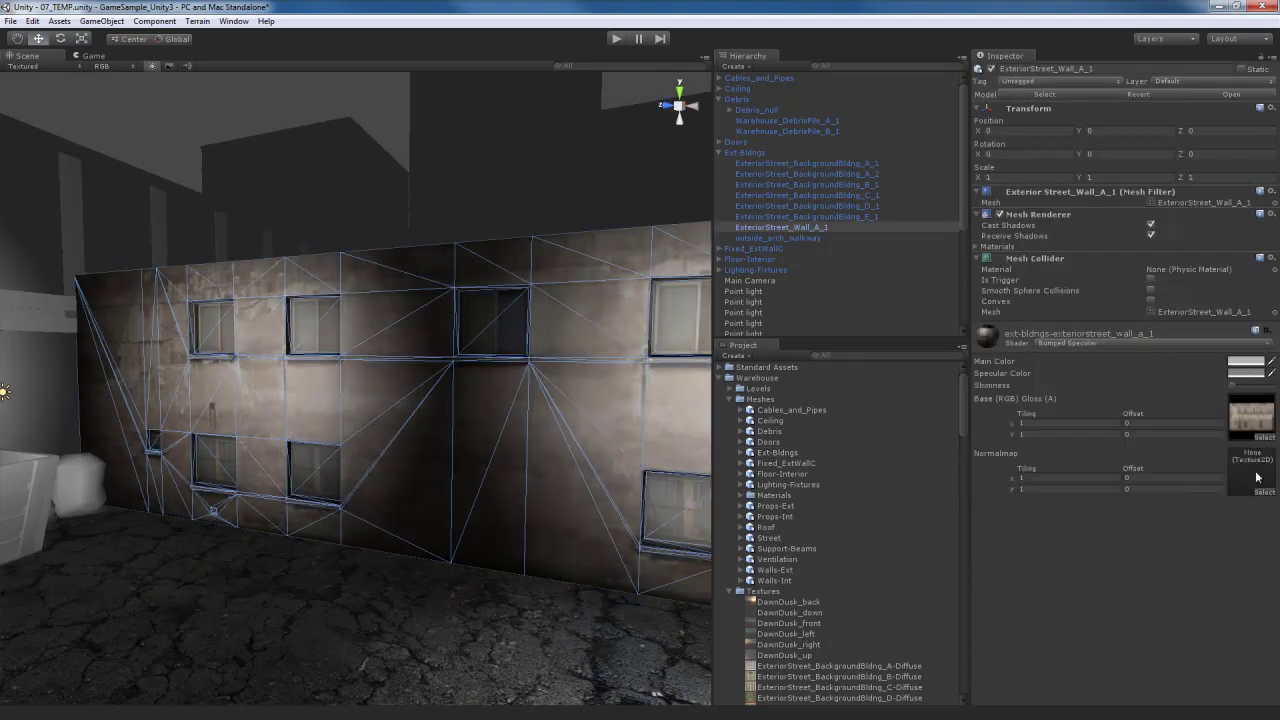
{"action": "left_click", "coordinate": [1253, 420]}
{"action": "scroll", "coordinate": [849, 545], "scroll_direction": "down", "scroll_amount": 5}
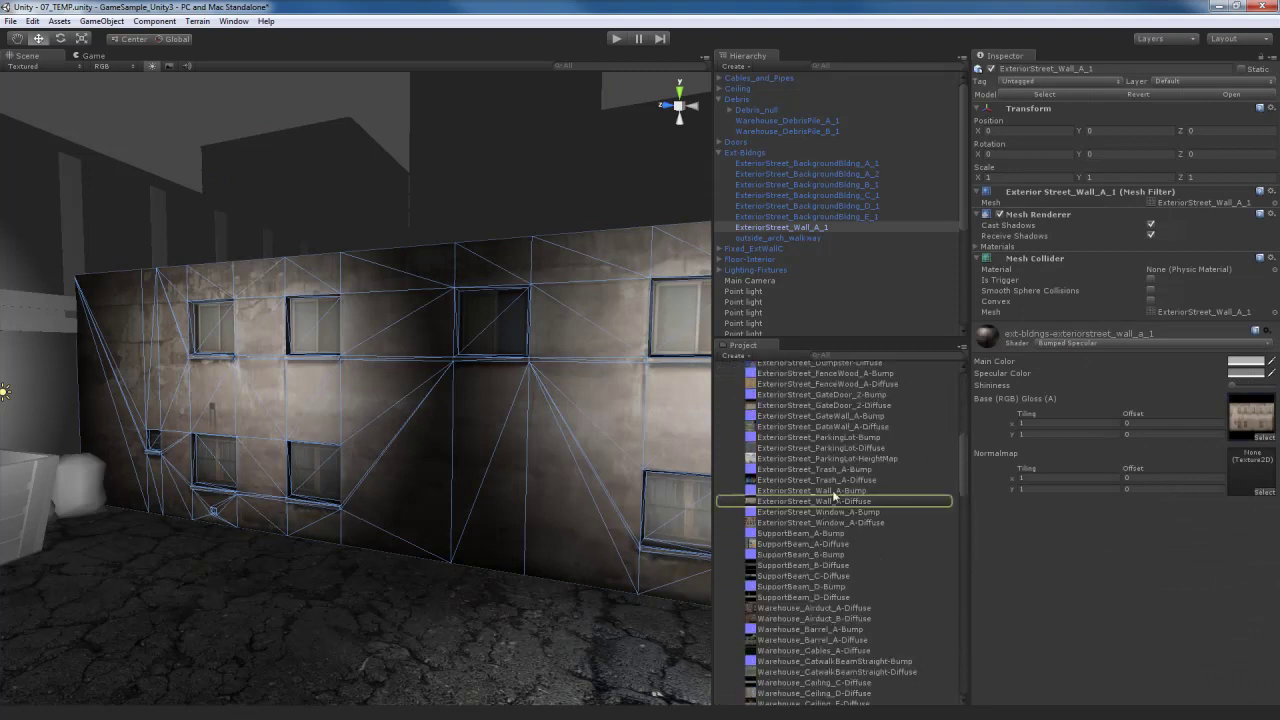
{"action": "left_click_drag", "start_coordinate": [1137, 487], "coordinate": [1254, 475]}
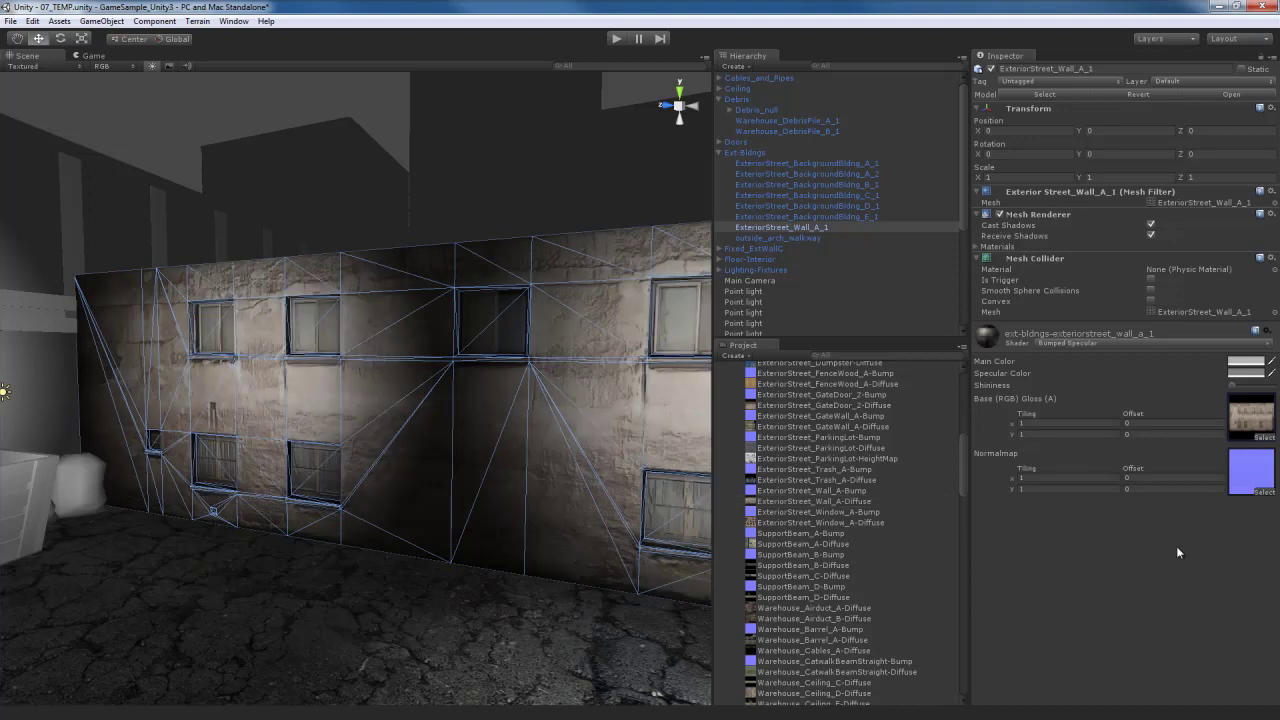
Step: Enable Generate Alpha from Greyscale for the ExteriorStreet_Wall_A-Diffuse texture and apply the import settings
{"action": "left_click", "coordinate": [1250, 427]}
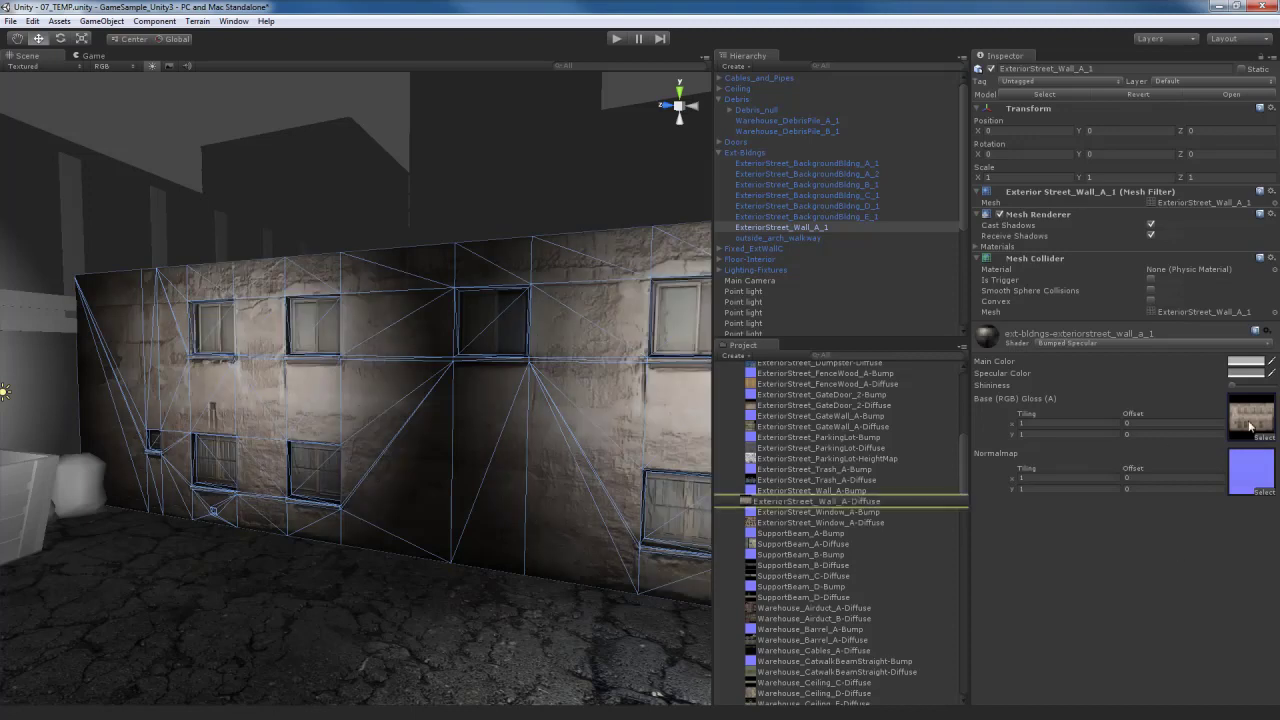
{"action": "left_click", "coordinate": [850, 498]}
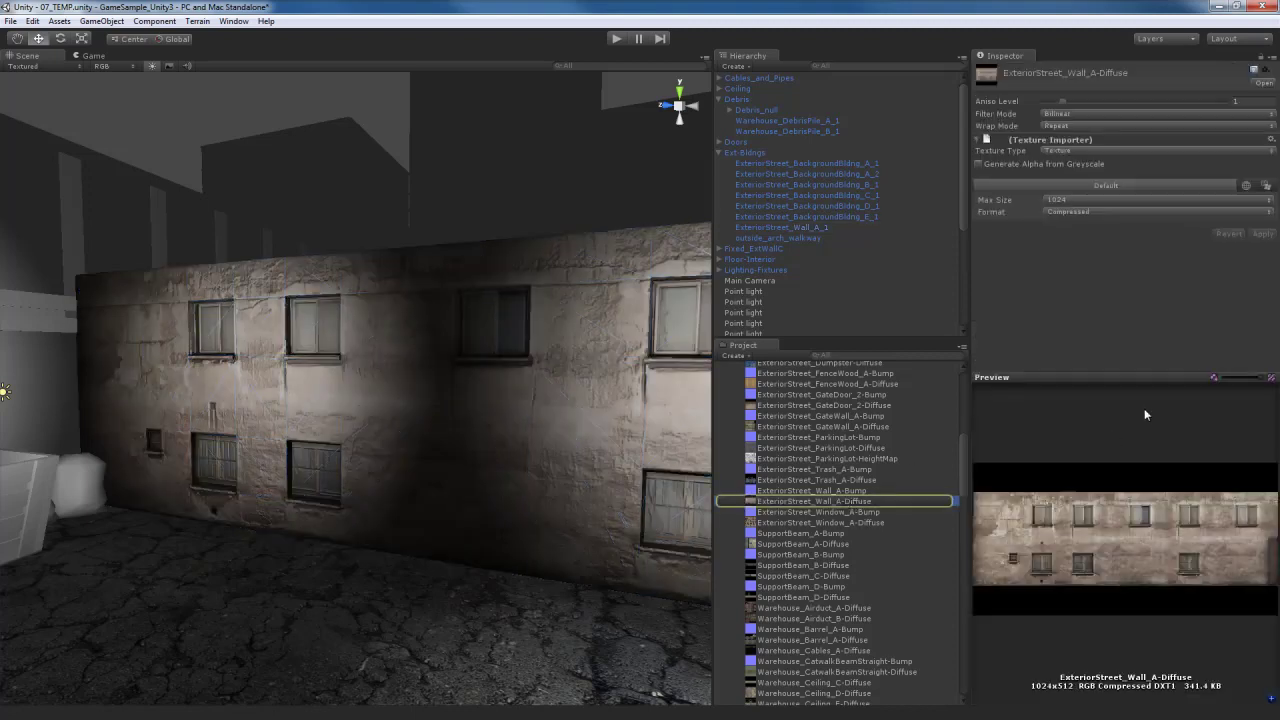
{"action": "left_click", "coordinate": [1037, 165]}
{"action": "left_click", "coordinate": [1262, 234]}
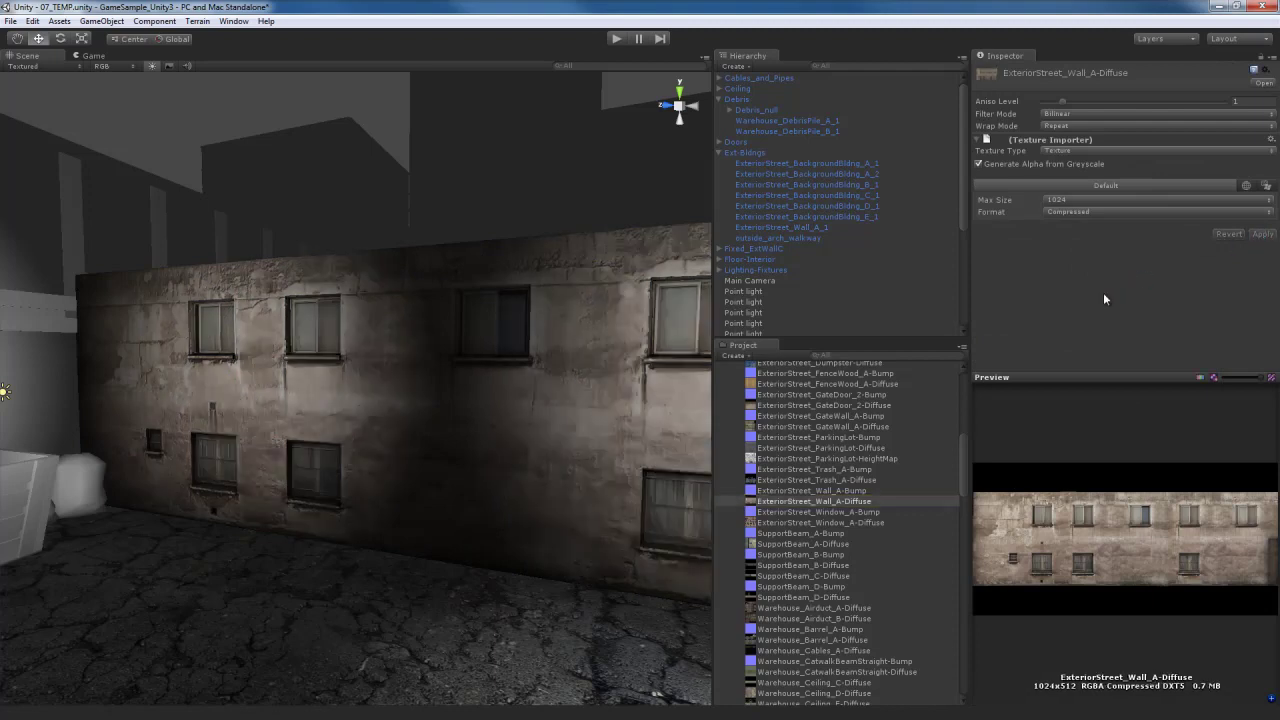
Step: Select the ExteriorStreet_Trash bags beside the dumpster and change their material's shader to Bumped Specular
{"action": "right_click_drag", "start_coordinate": [467, 446], "coordinate": [358, 480]}
{"action": "left_click", "coordinate": [370, 347]}
{"action": "right_click_drag", "start_coordinate": [404, 423], "coordinate": [506, 467]}
{"action": "left_click", "coordinate": [460, 418]}
{"action": "left_click", "coordinate": [507, 414]}
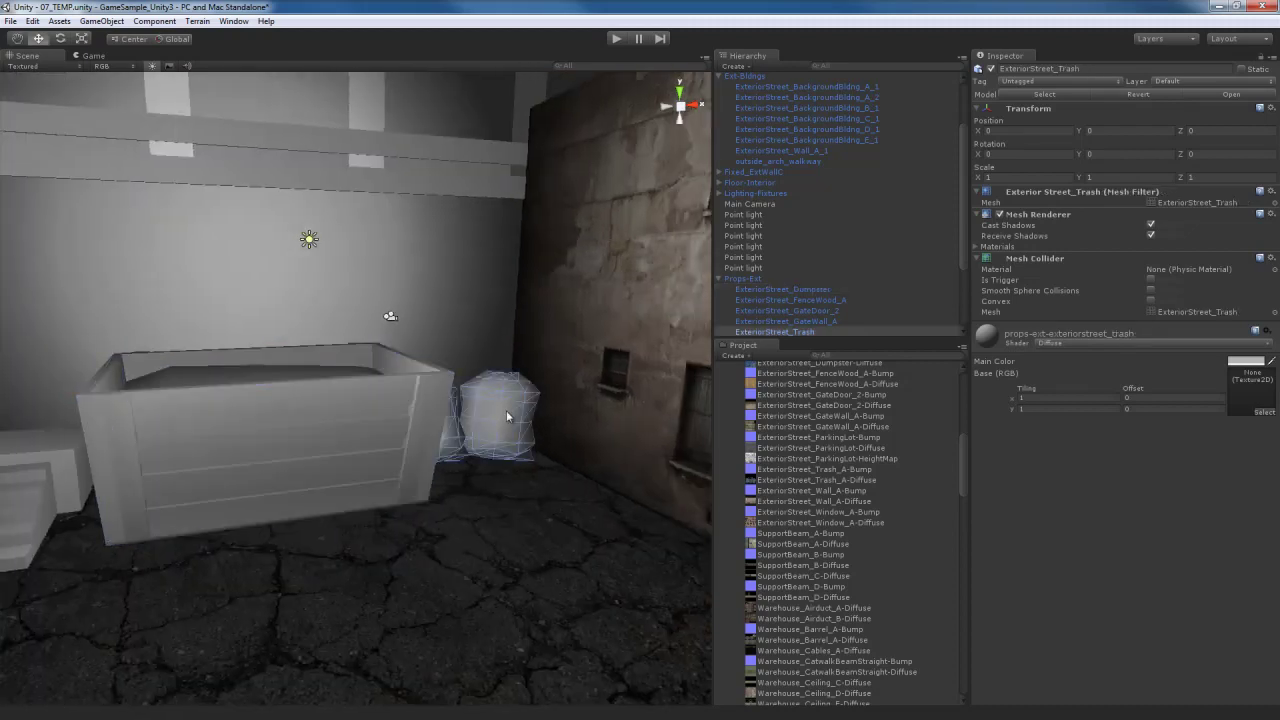
{"action": "left_click", "coordinate": [1050, 343]}
{"action": "left_click", "coordinate": [1090, 368]}
Step: Assign ExteriorStreet_Trash_A-Diffuse as the trash material's base texture and ExteriorStreet_Trash_A-Bump as its normal map
{"action": "left_click", "coordinate": [1264, 437]}
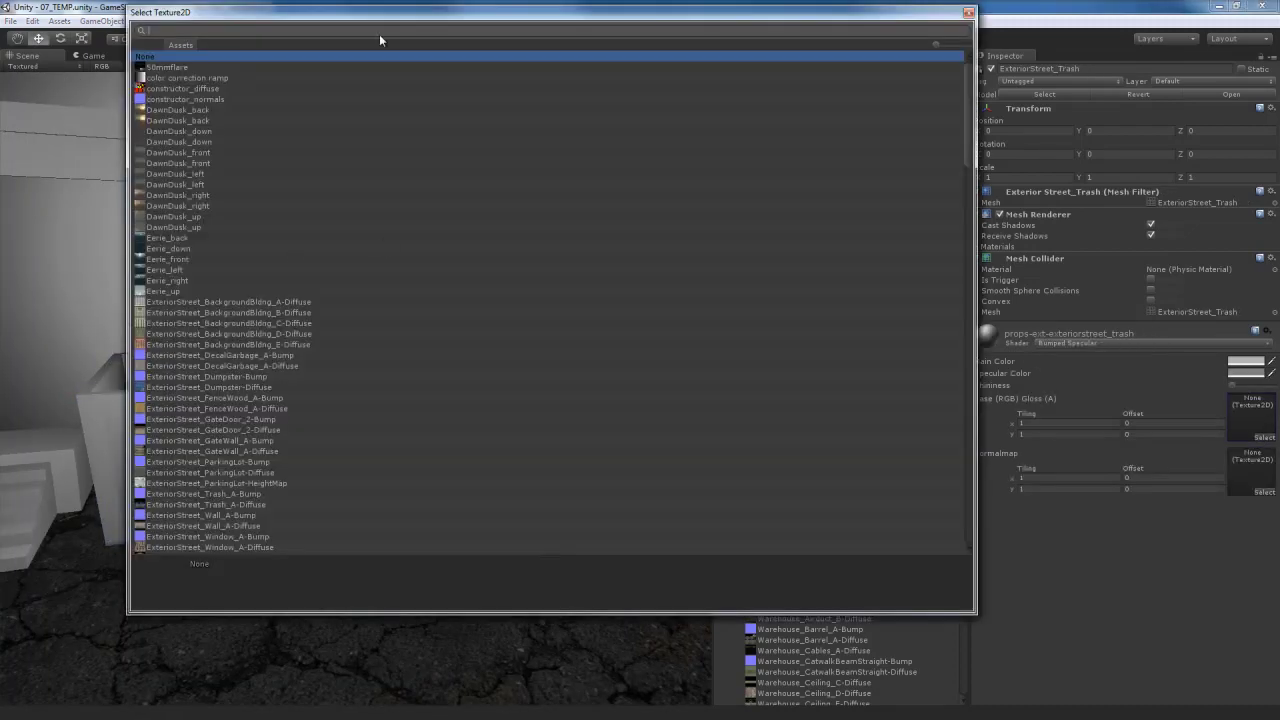
{"action": "type", "text": "trash"}
{"action": "double_click", "coordinate": [260, 78]}
{"action": "left_click_drag", "start_coordinate": [858, 469], "coordinate": [1245, 423]}
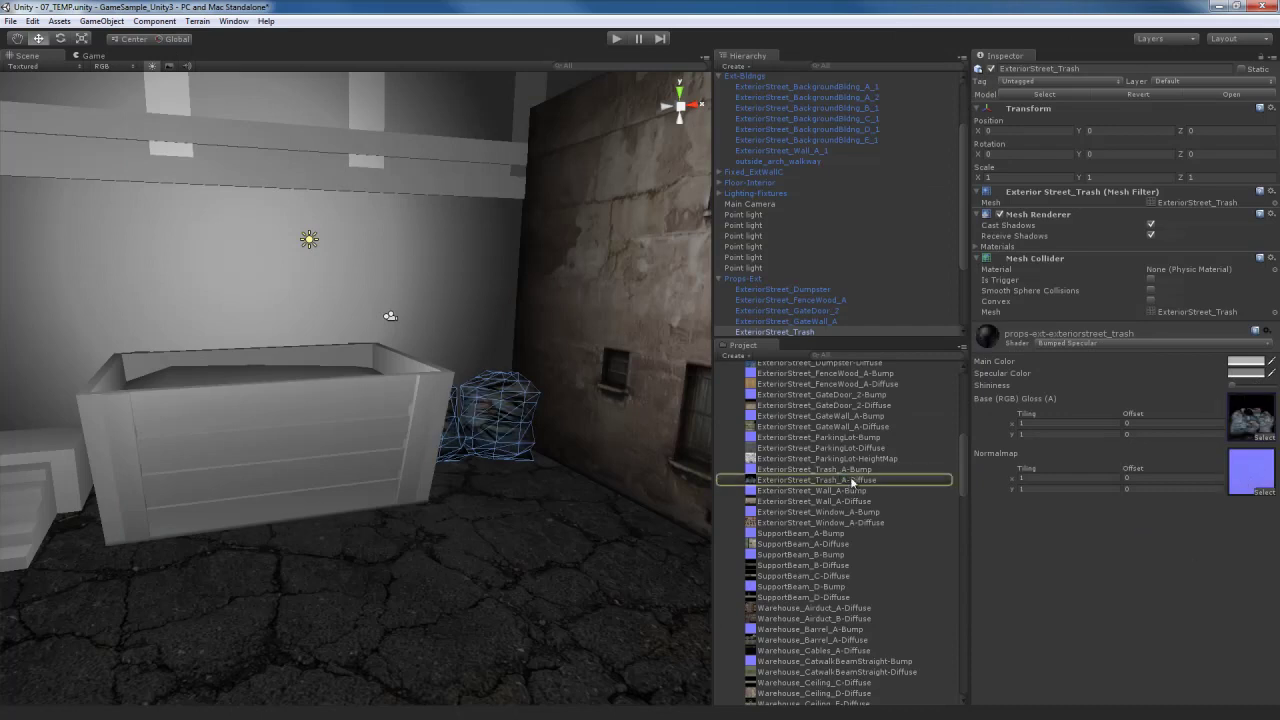
{"action": "double_click", "coordinate": [1248, 422]}
Step: Select the ExteriorStreet_Dumpster object and change its material's shader to Bumped Specular
{"action": "left_click_drag", "start_coordinate": [556, 456], "coordinate": [525, 508], "text": "alt"}
{"action": "left_click", "coordinate": [590, 488]}
{"action": "left_click", "coordinate": [697, 393]}
{"action": "right_click_drag", "start_coordinate": [525, 503], "coordinate": [499, 486]}
{"action": "left_click", "coordinate": [499, 486]}
{"action": "left_click", "coordinate": [1100, 343]}
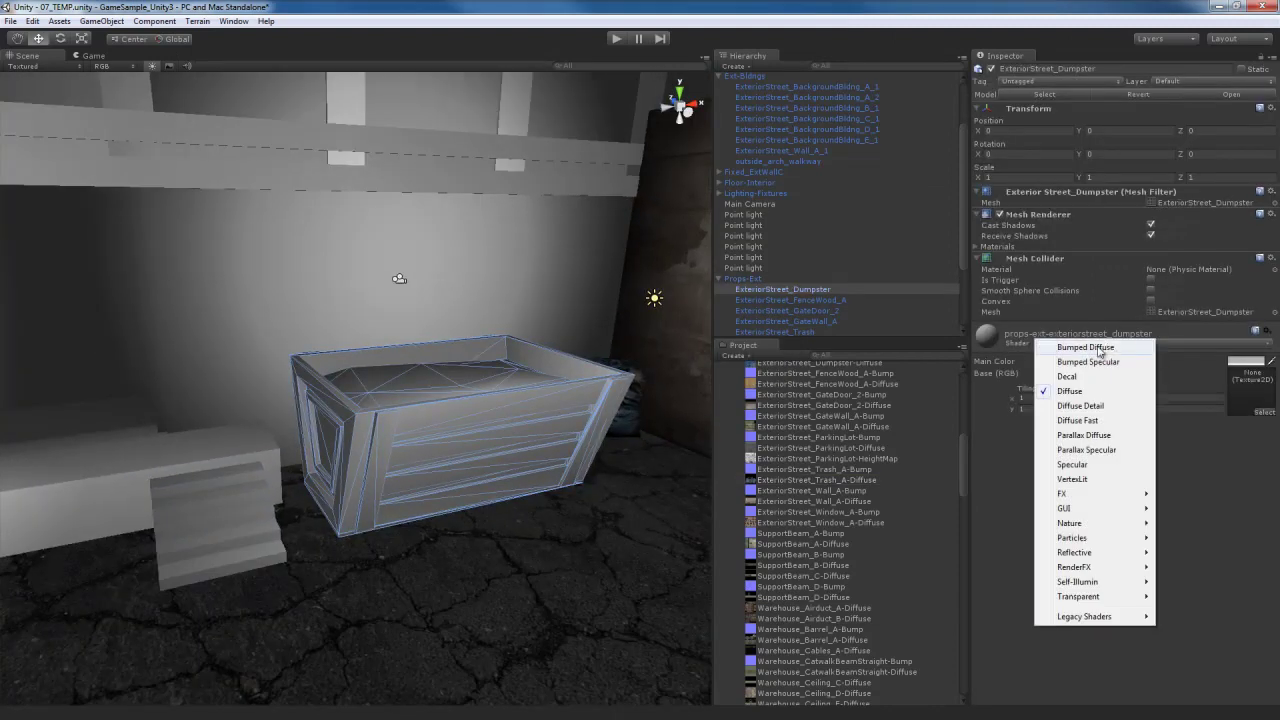
{"action": "left_click", "coordinate": [1118, 349]}
{"action": "left_click", "coordinate": [1142, 344]}
{"action": "left_click", "coordinate": [1114, 363]}
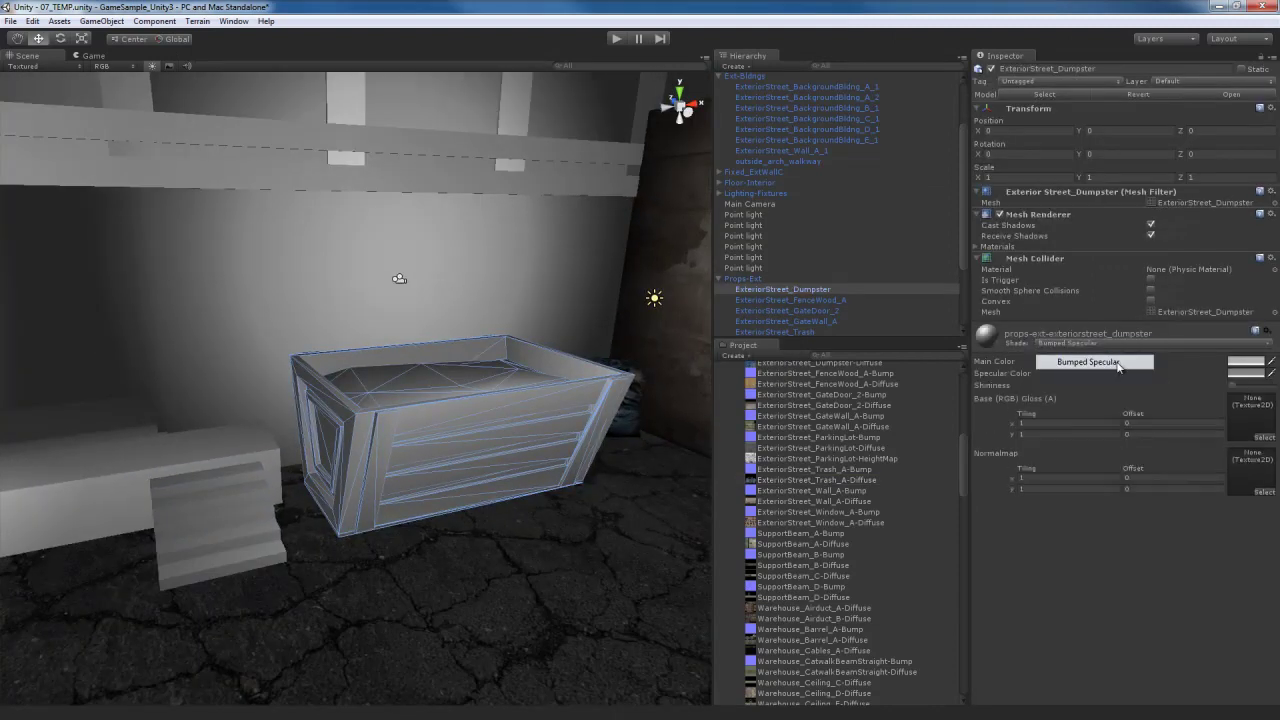
Step: Assign ExteriorStreet_Dumpster-Diffuse as the dumpster's base texture and ExteriorStreet_Dumpster-Bump as its normal map, and open the diffuse texture's import settings
{"action": "left_click", "coordinate": [1262, 436]}
{"action": "type", "text": "dumpst"}
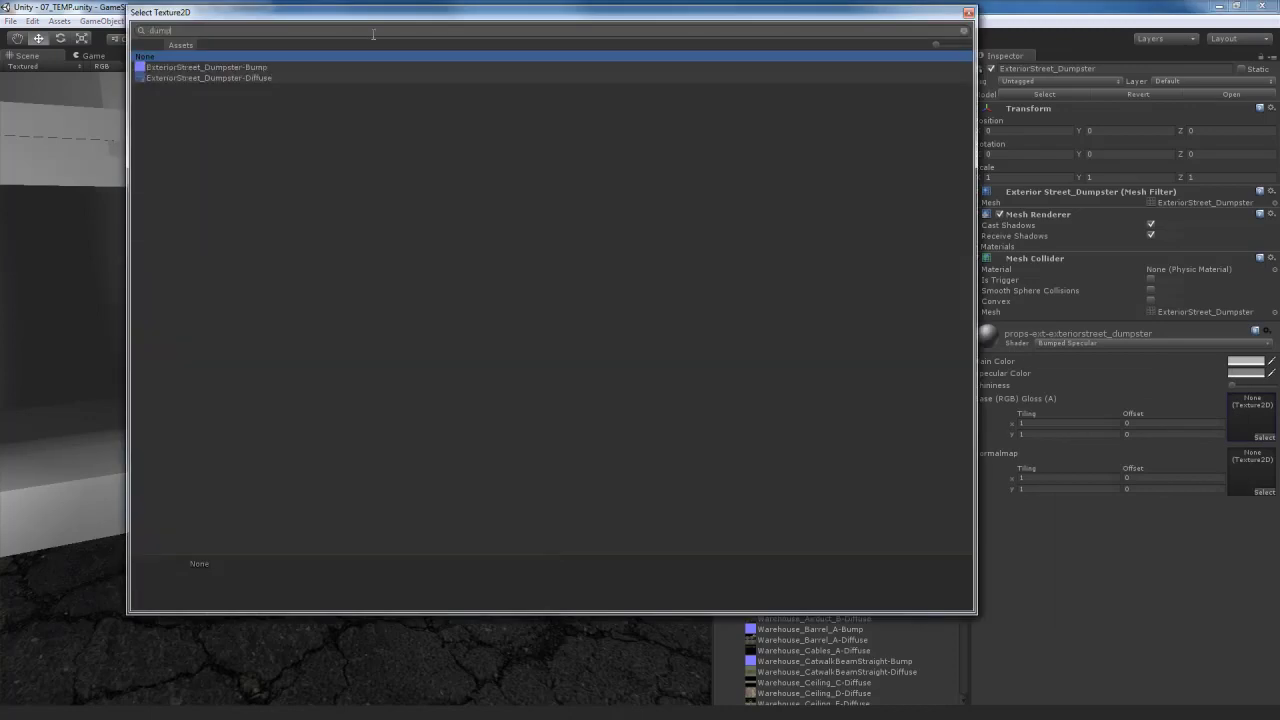
{"action": "double_click", "coordinate": [254, 80]}
{"action": "scroll", "coordinate": [878, 397], "scroll_direction": "up", "scroll_amount": 2}
{"action": "left_click_drag", "start_coordinate": [846, 436], "coordinate": [1250, 420]}
{"action": "left_click", "coordinate": [1256, 513]}
{"action": "double_click", "coordinate": [1251, 414]}
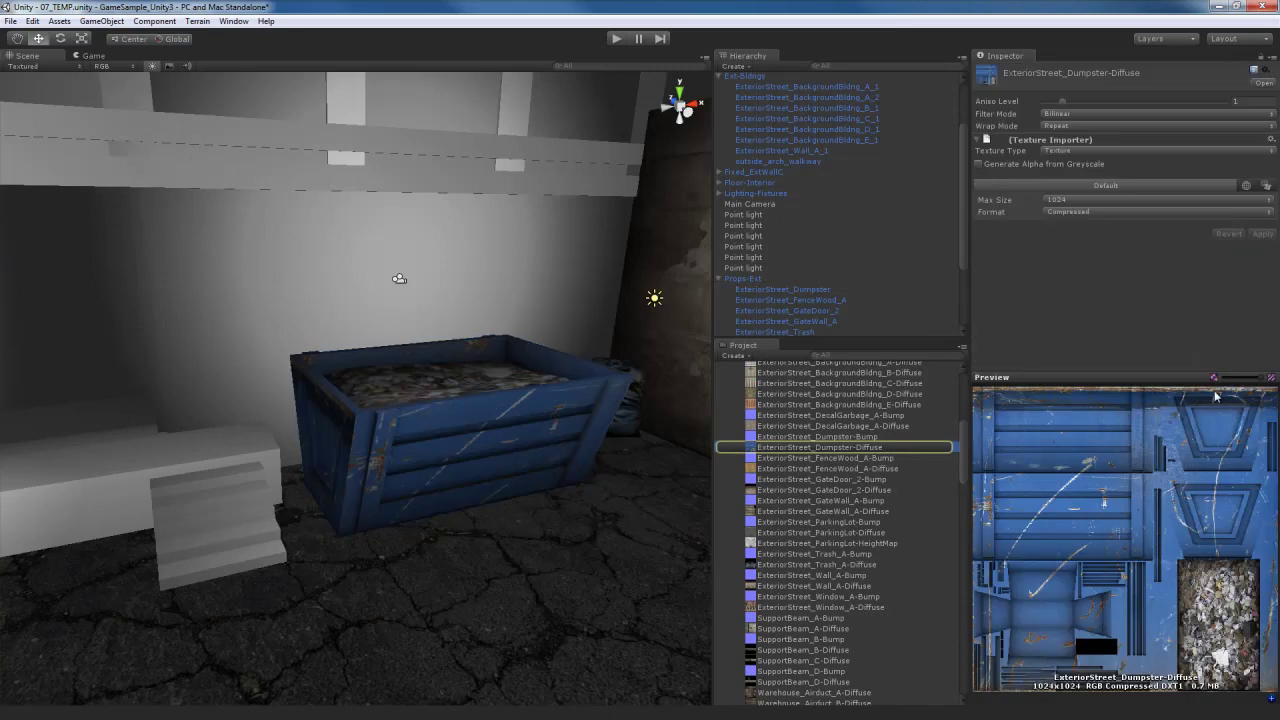
{"action": "left_click", "coordinate": [472, 473]}
{"action": "left_click_drag", "start_coordinate": [472, 473], "coordinate": [345, 474], "text": "alt"}
{"action": "key", "text": "a"}
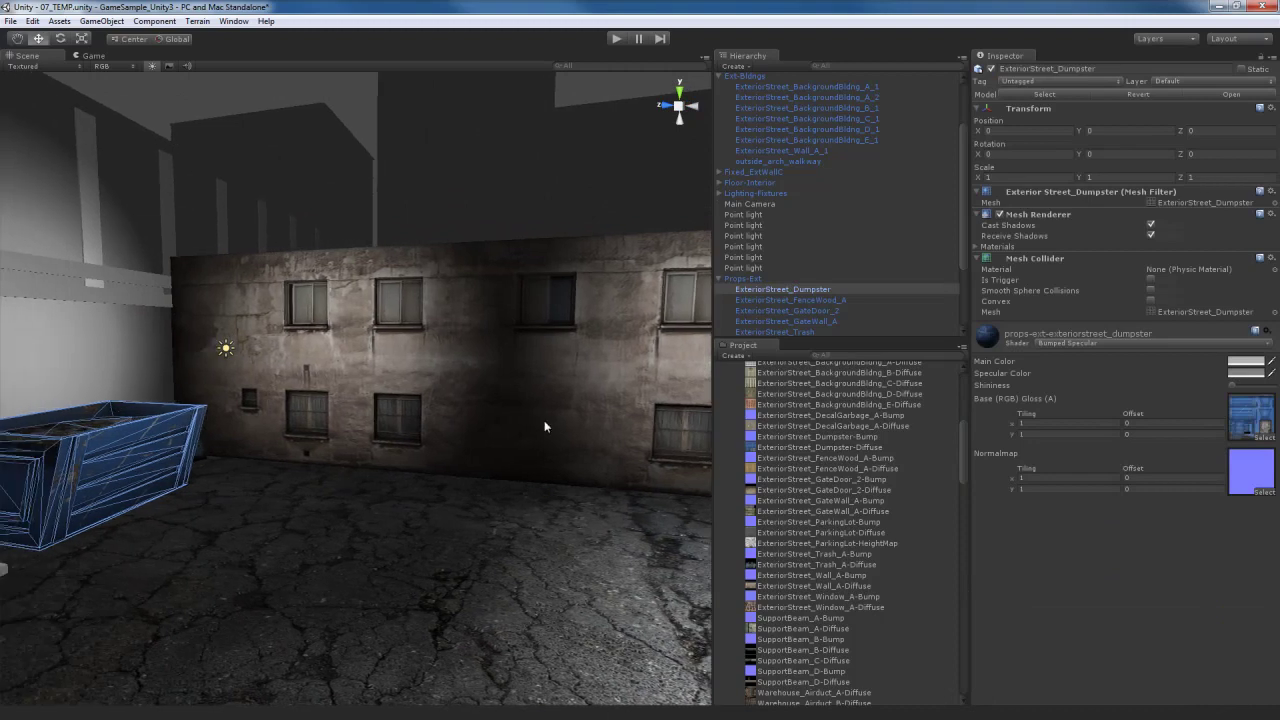
{"action": "left_click_drag", "start_coordinate": [532, 510], "coordinate": [550, 528], "text": "alt"}
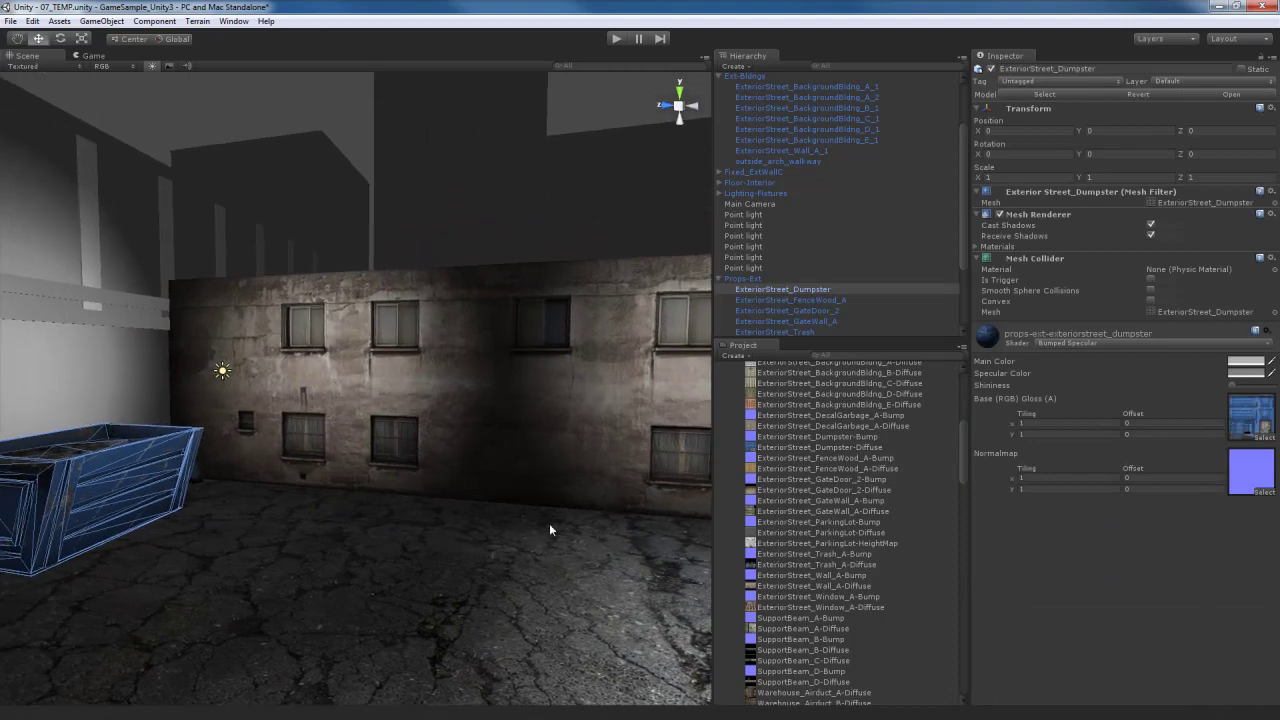